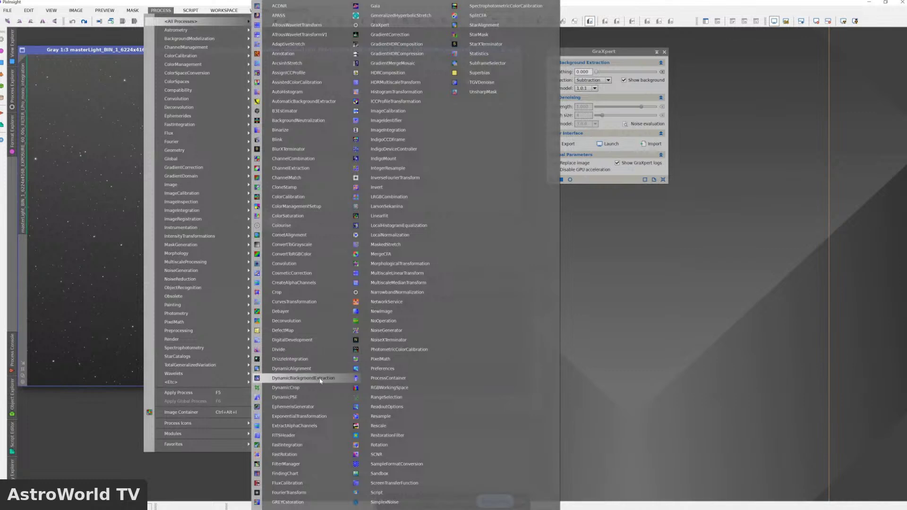
Close the open process list and switch to GraXpert with the M31 master light
key(Escape)
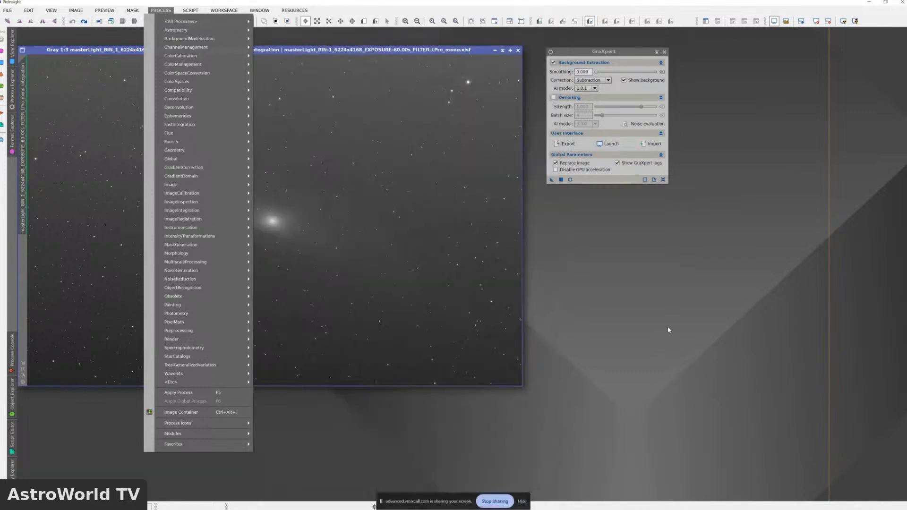
key(Escape)
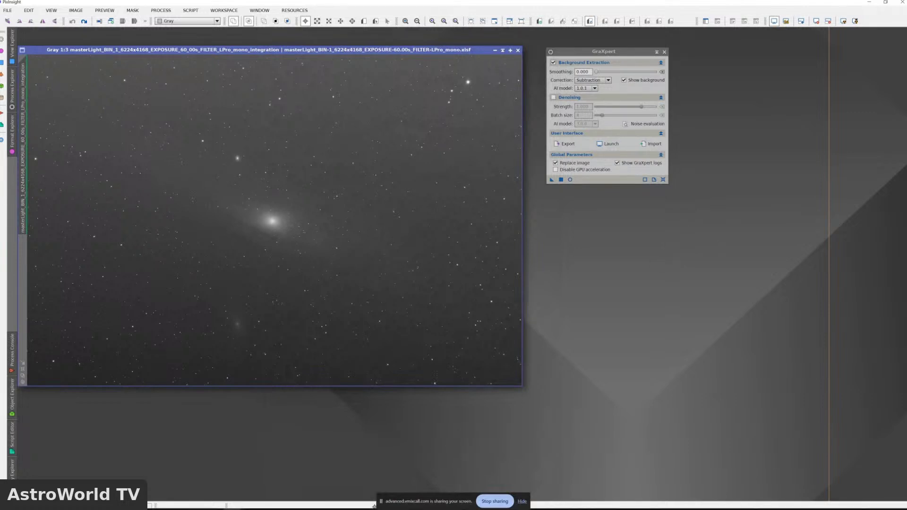
click(250, 507)
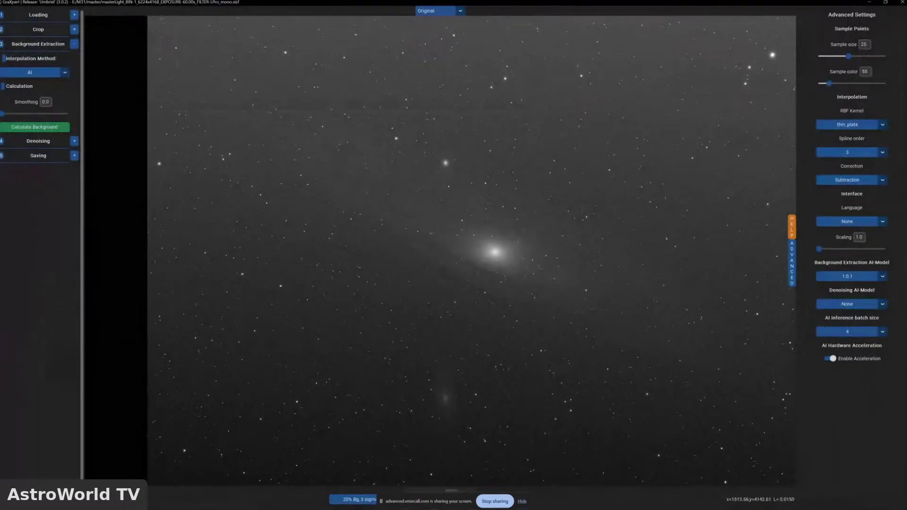
Switch to the browser and view the graxpert.com download page in a maximized window
mouse_move(195, 507)
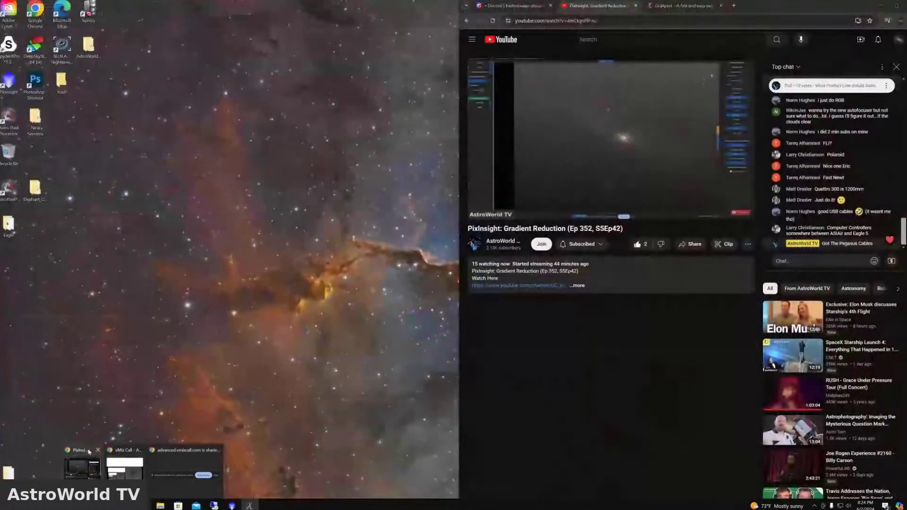
click(84, 440)
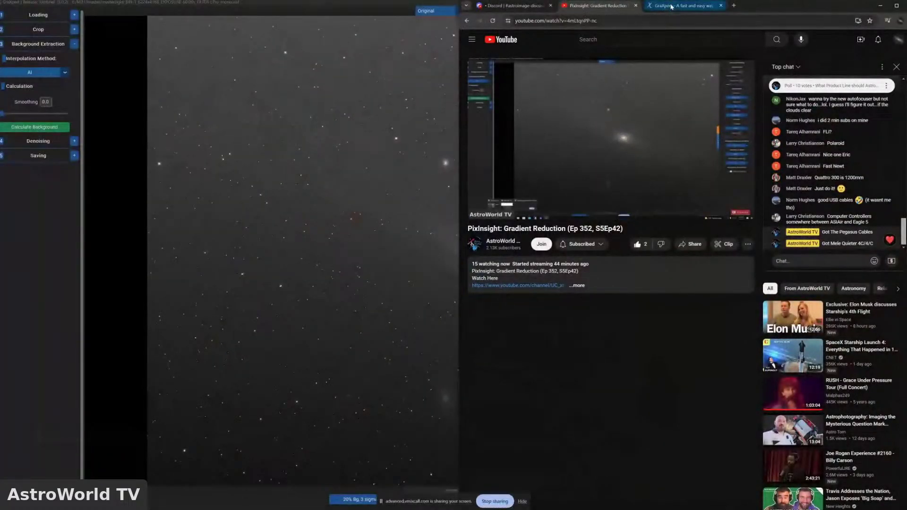
click(684, 5)
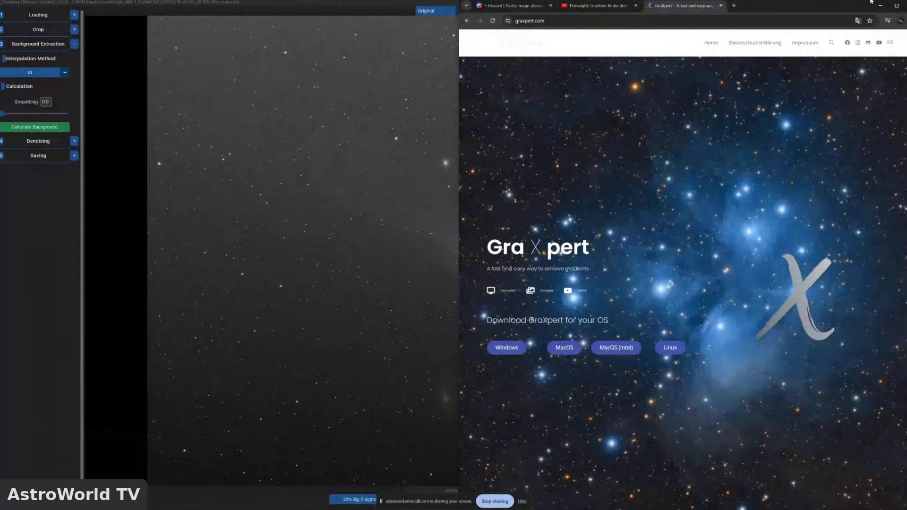
click(897, 6)
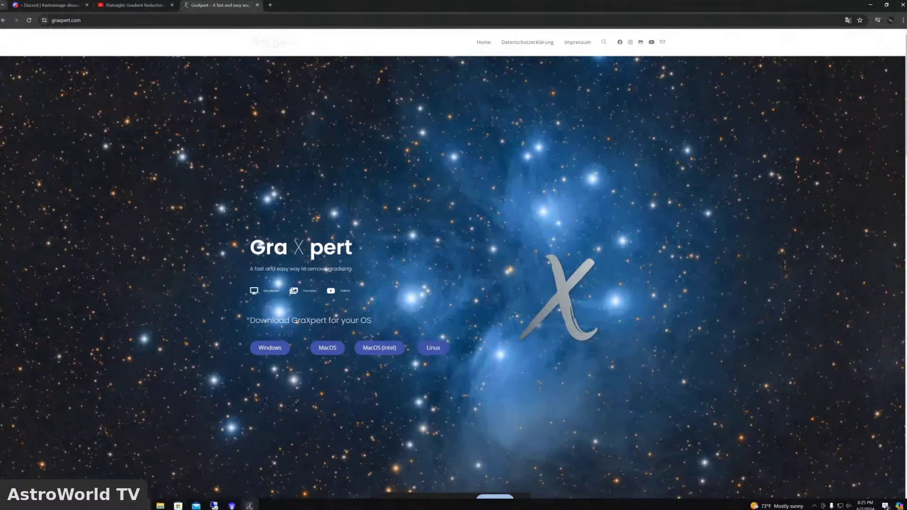
Switch back to GraXpert and set background extraction to AI interpolation with smoothing 0
click(251, 505)
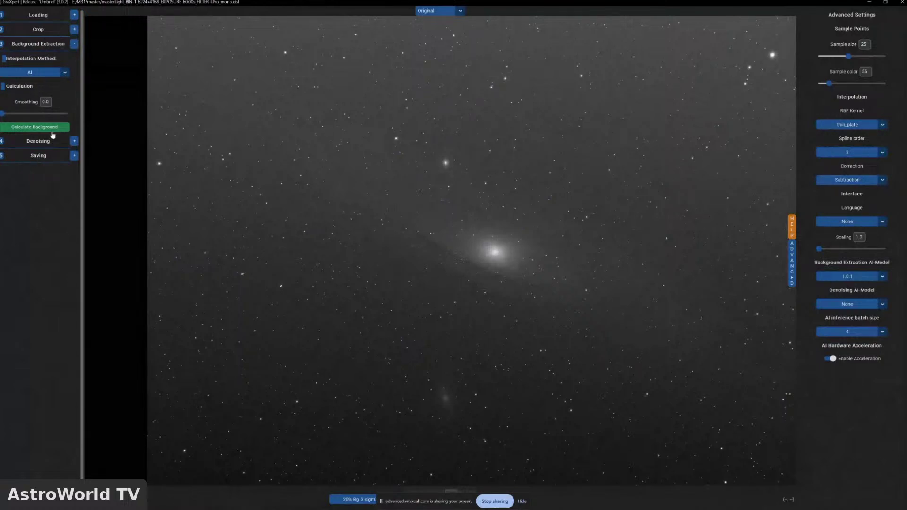
click(66, 73)
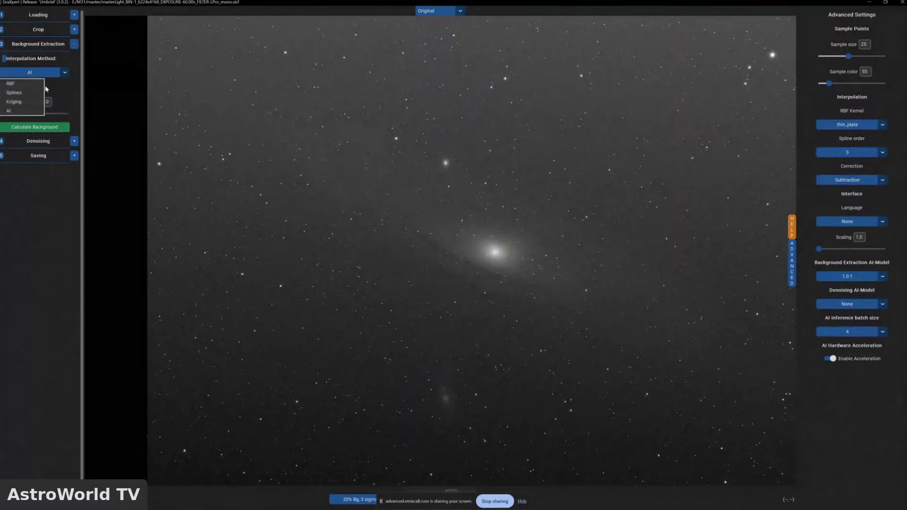
click(19, 112)
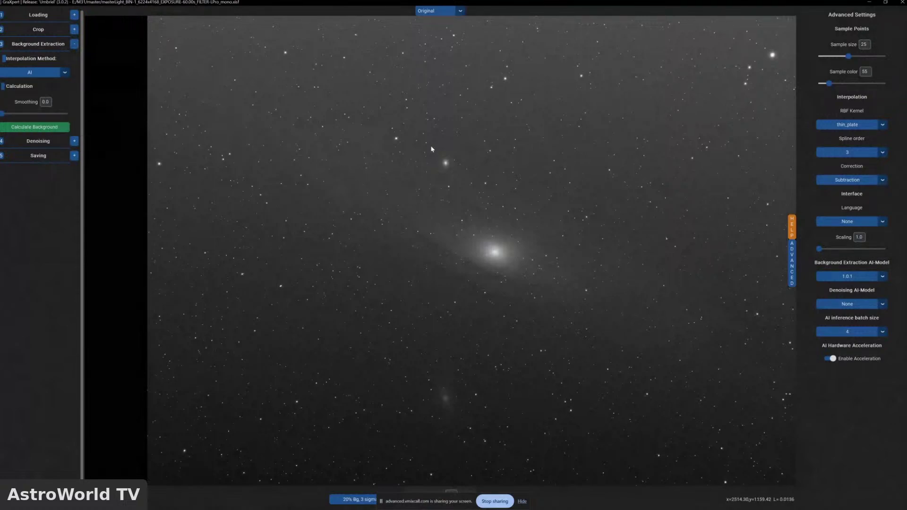
drag(3, 115, 112, 121)
drag(67, 115, 2, 115)
Select background extraction AI model 1.0.1 and calculate the background of the M31 image
click(793, 265)
click(905, 263)
click(883, 278)
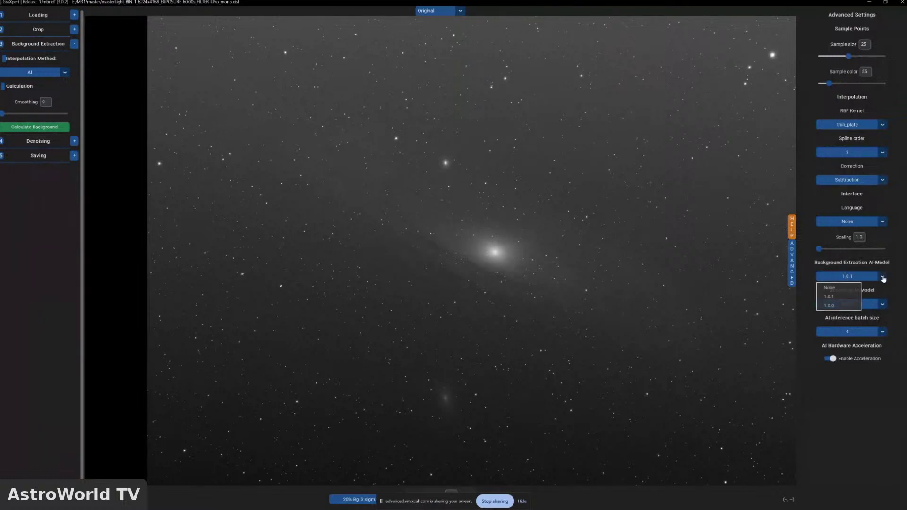
click(847, 297)
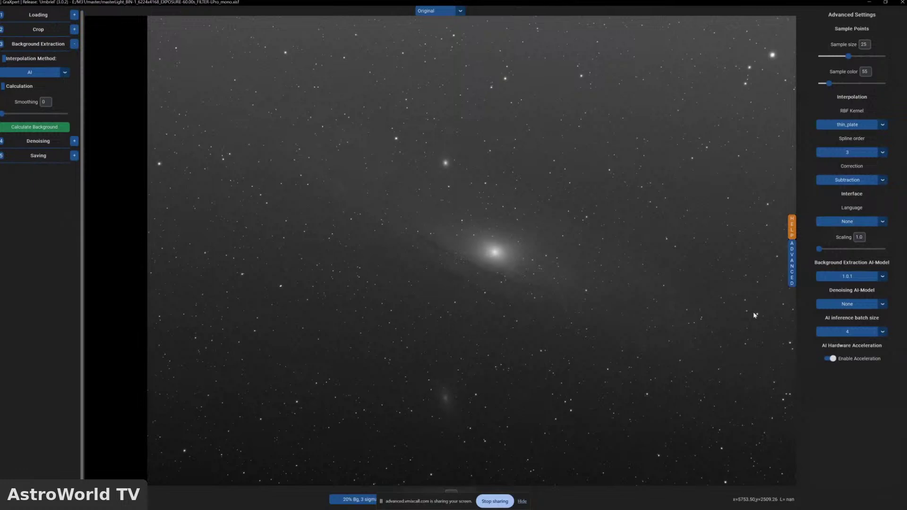
click(26, 130)
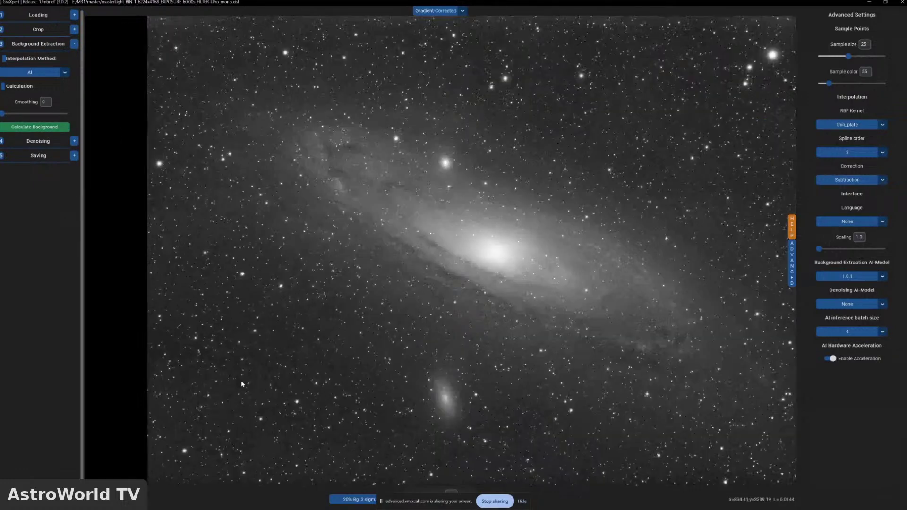
Compare the original, gradient-corrected and extracted background versions, ending on the gradient-corrected image
click(463, 11)
click(449, 22)
click(461, 11)
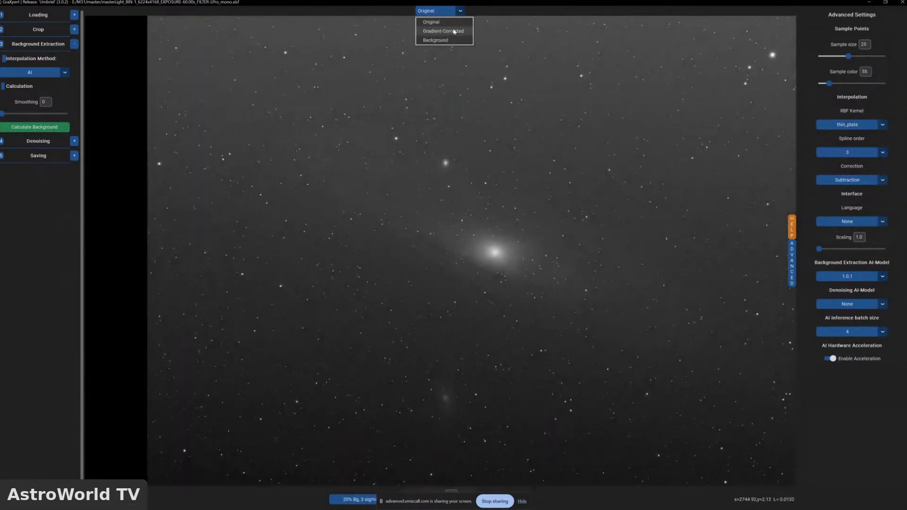
click(455, 32)
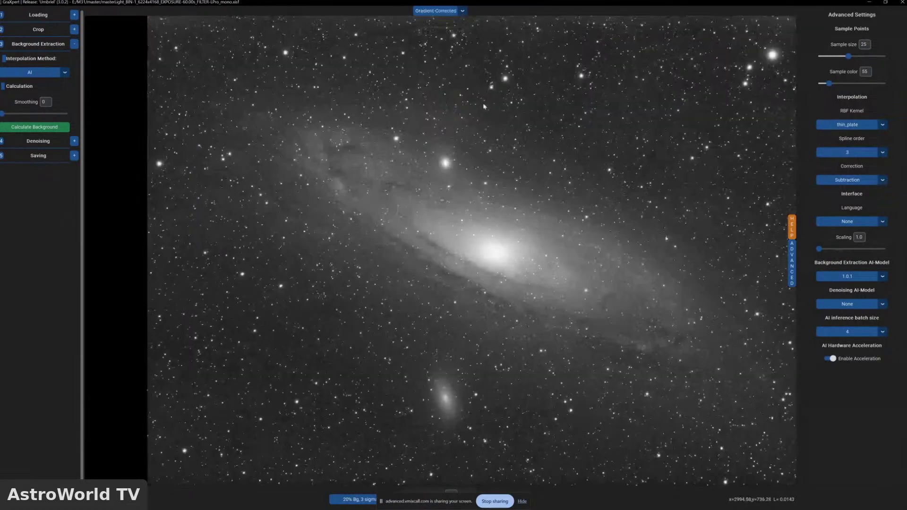
click(463, 11)
click(434, 40)
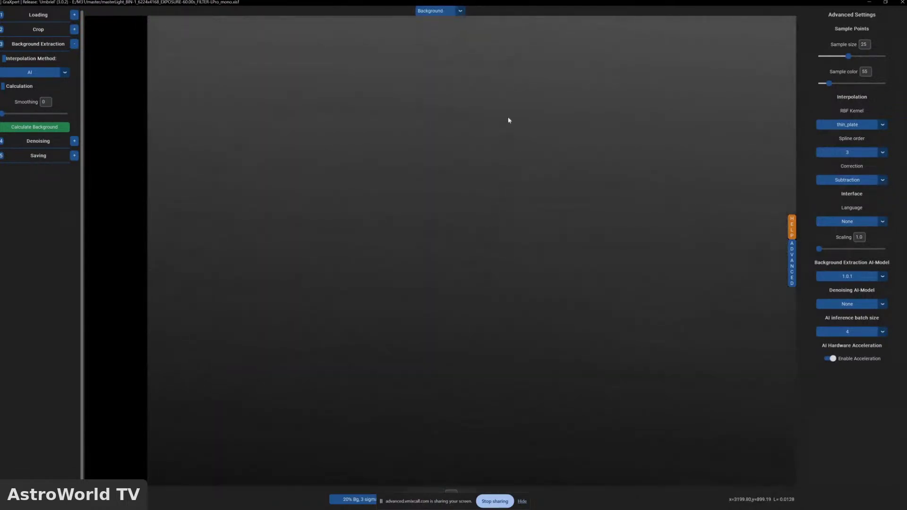
click(460, 11)
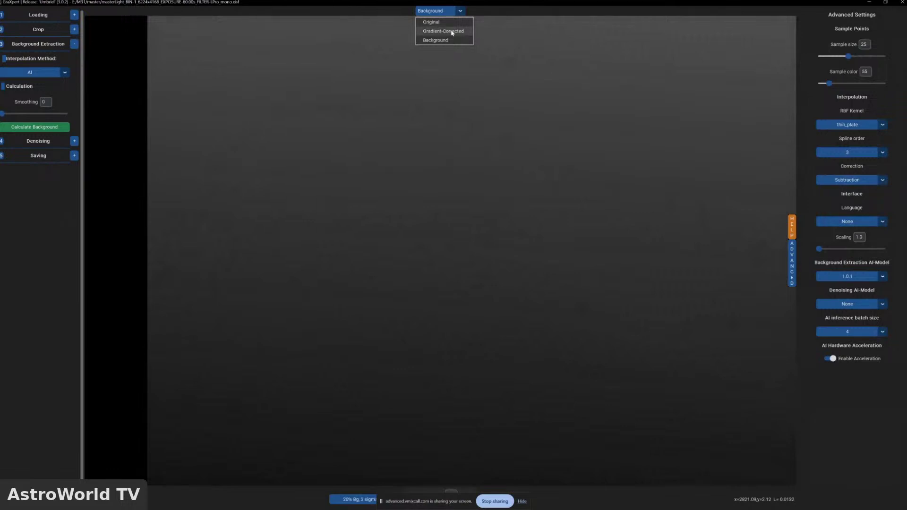
click(452, 31)
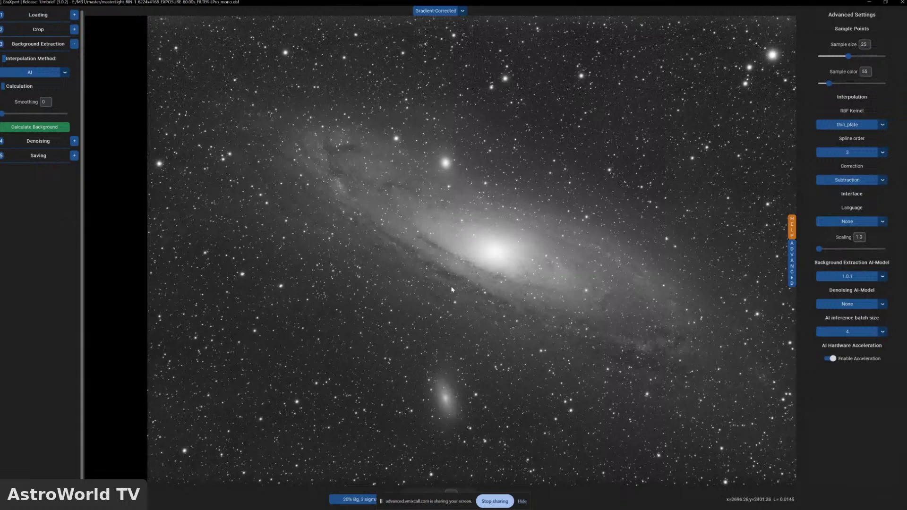
Switch to PixInsight, locate GraXpert in the list of all processes, and return to the GraXpert window
mouse_move(378, 508)
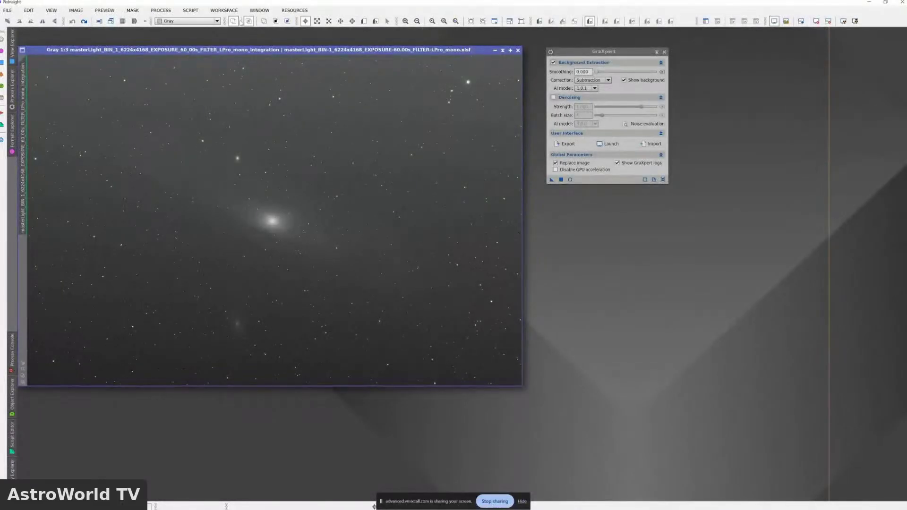
click(160, 10)
mouse_move(169, 22)
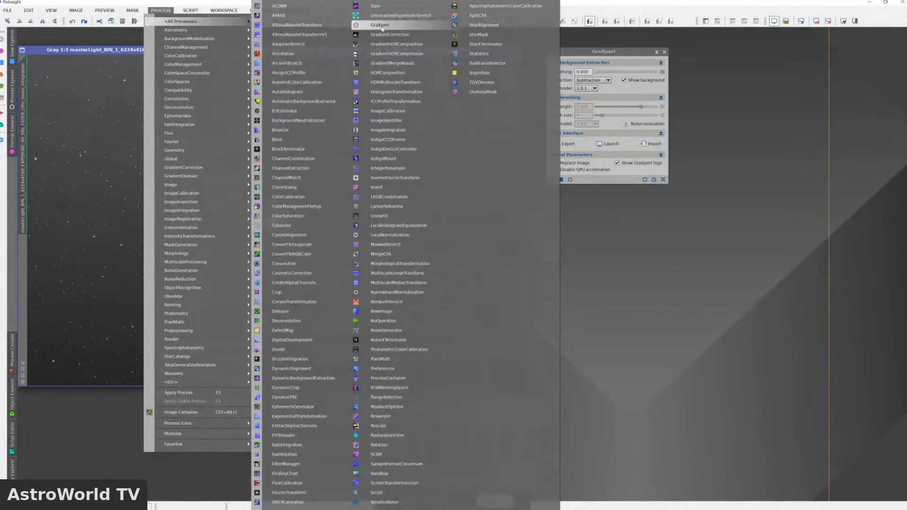
click(771, 296)
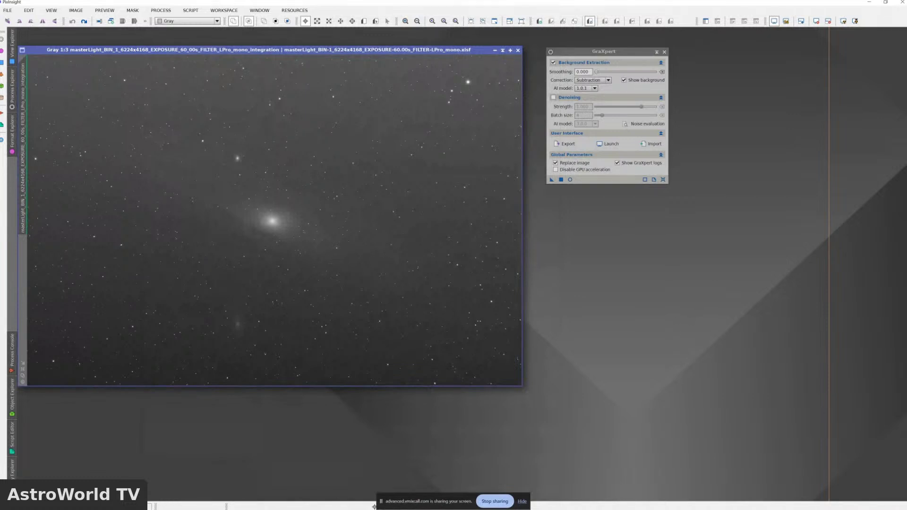
mouse_move(258, 508)
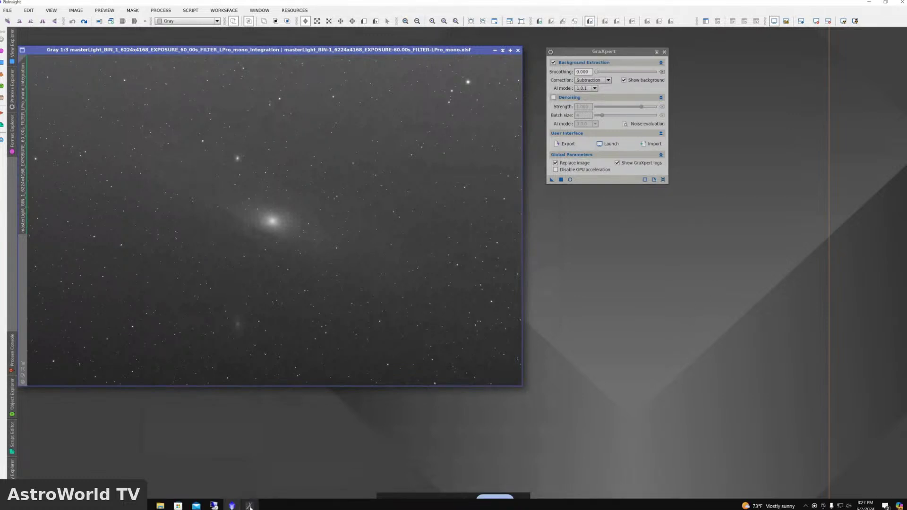
click(250, 470)
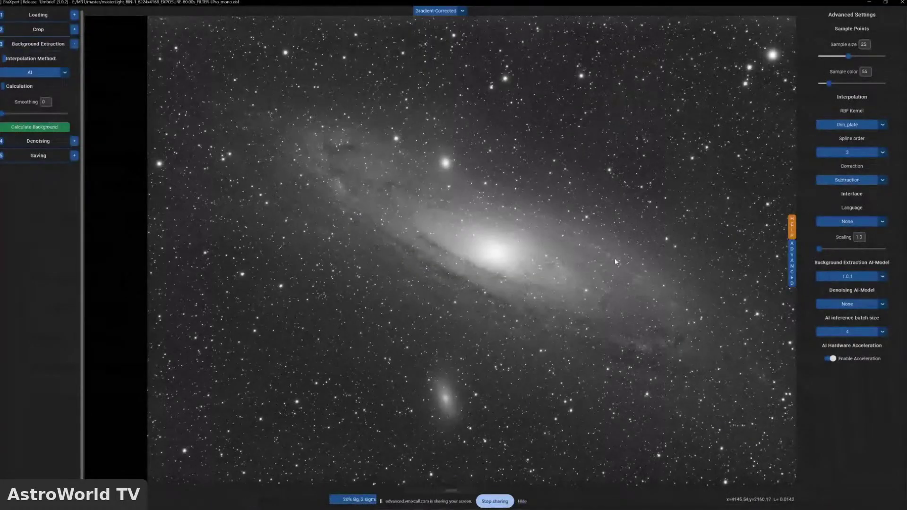
Display the original image and set the background extraction interpolation method to RBF
click(462, 14)
click(462, 20)
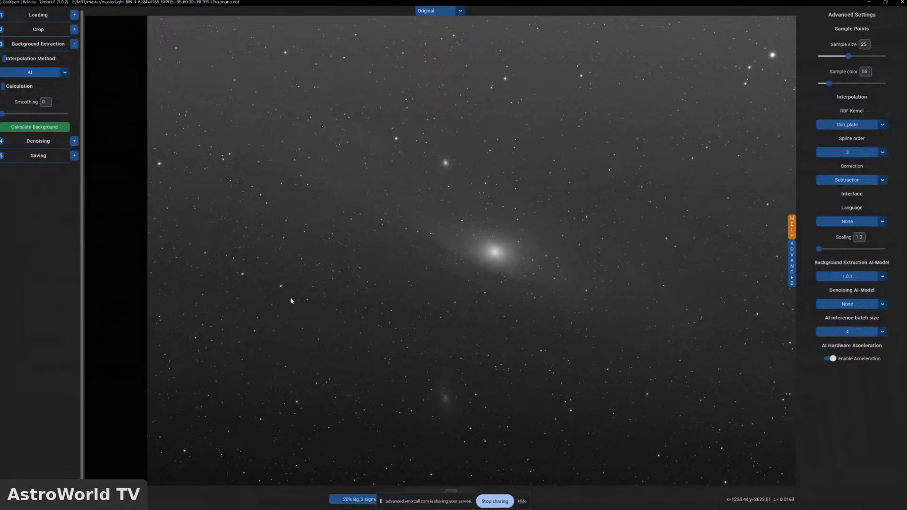
click(64, 73)
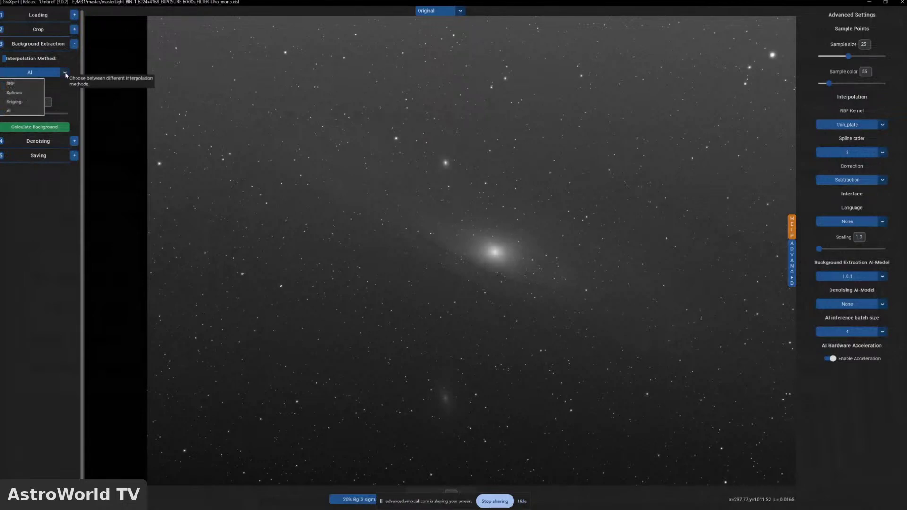
click(23, 88)
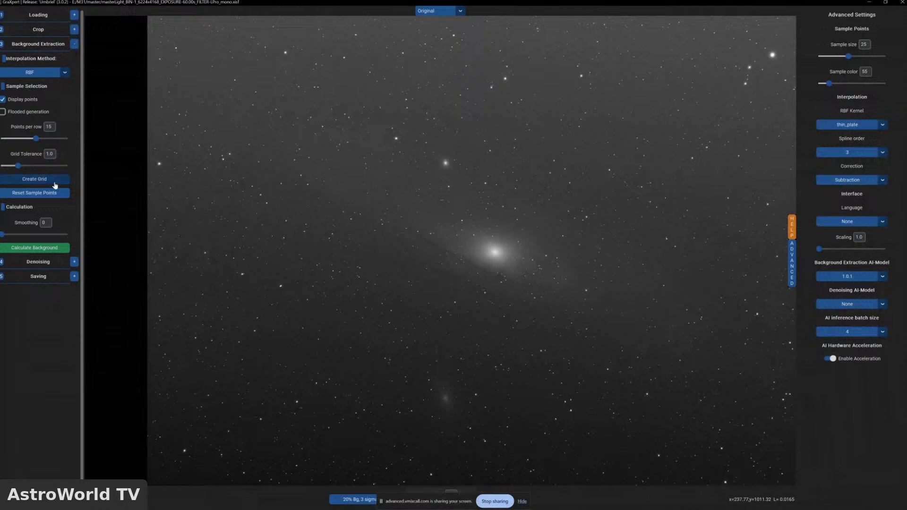
Place background sample points by hand across the sky around the galaxy, along all four sides of the image, keeping off M31 and its companions
click(580, 44)
click(724, 87)
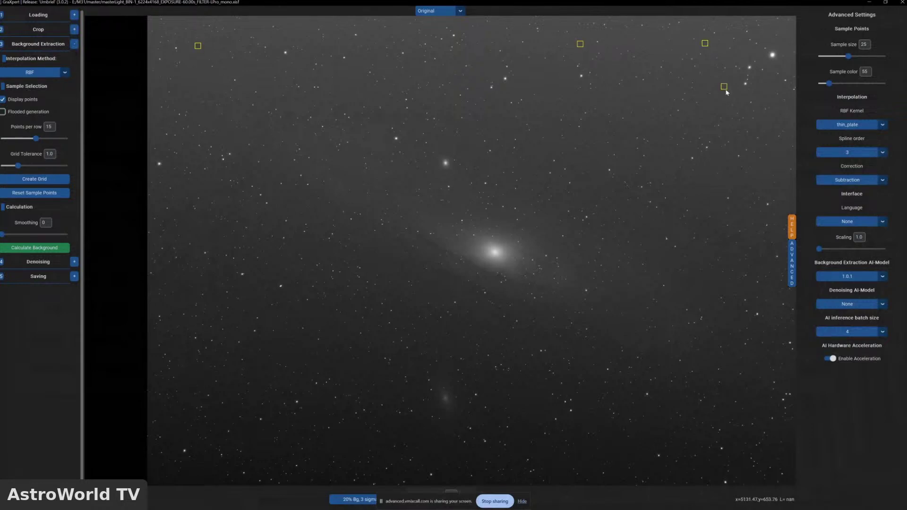
click(699, 124)
click(346, 94)
click(267, 96)
click(172, 340)
click(237, 331)
click(283, 353)
click(318, 360)
click(226, 416)
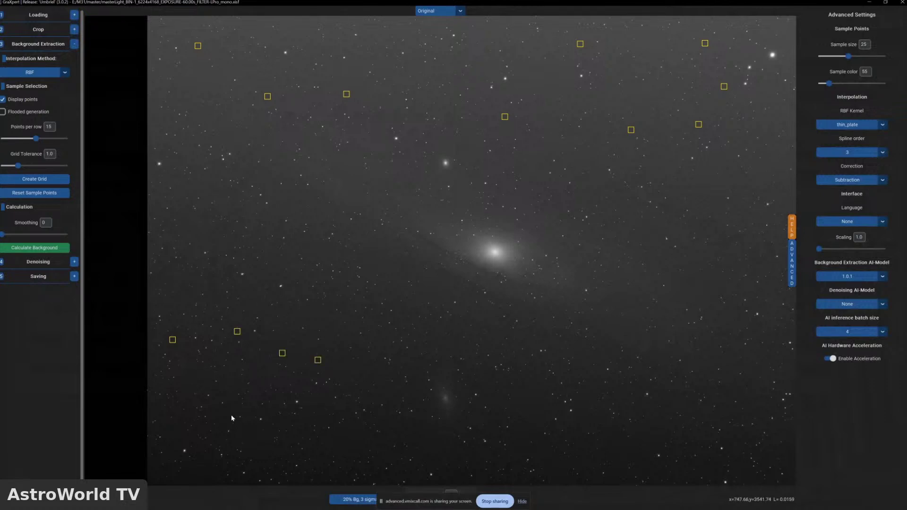
click(549, 450)
click(623, 451)
click(772, 454)
click(755, 410)
click(772, 166)
click(781, 117)
click(376, 34)
click(198, 77)
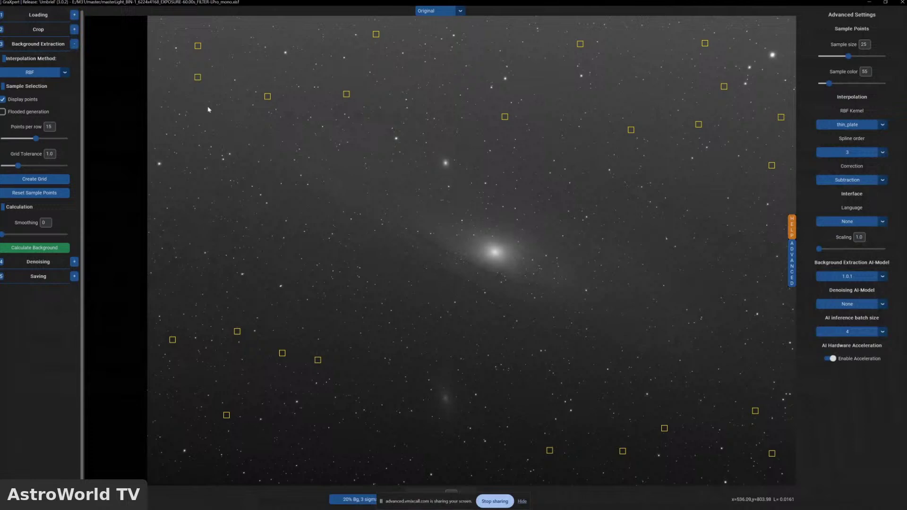
click(159, 212)
click(188, 228)
click(745, 367)
click(669, 393)
click(542, 409)
click(367, 367)
click(329, 445)
click(209, 468)
click(197, 479)
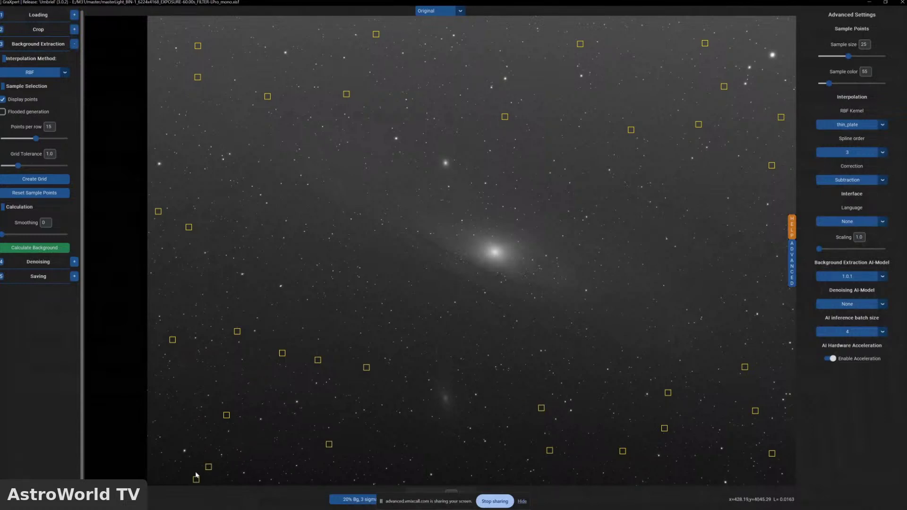
click(157, 472)
Calculate the background with RBF interpolation, and move the sample point beyond the galaxy's lower-right end down toward the image's lower edge
click(34, 249)
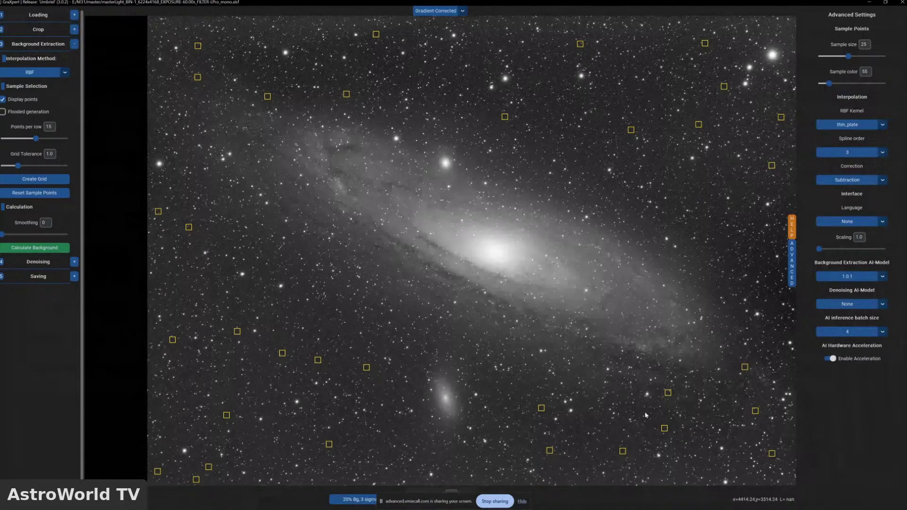
drag(745, 369, 697, 460)
Redisplay the original image and recalculate its background with the AI interpolation method
click(458, 10)
click(453, 21)
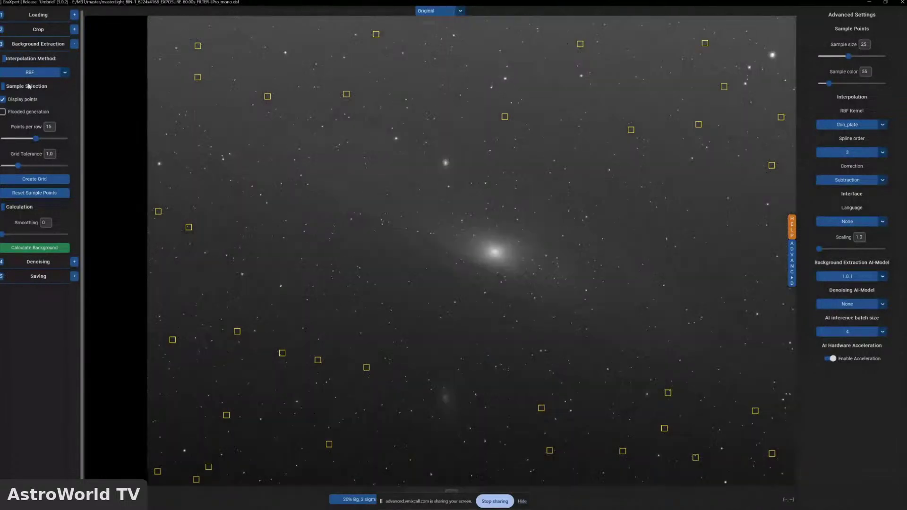
click(63, 72)
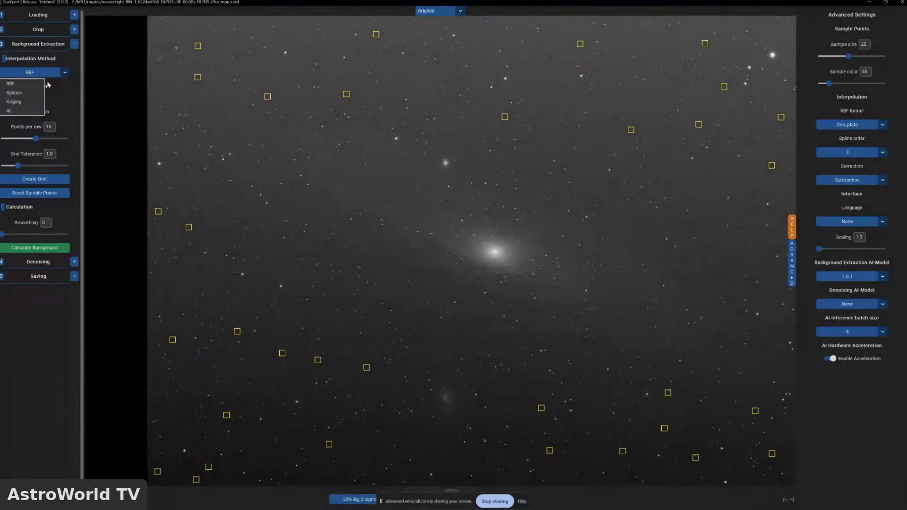
click(15, 111)
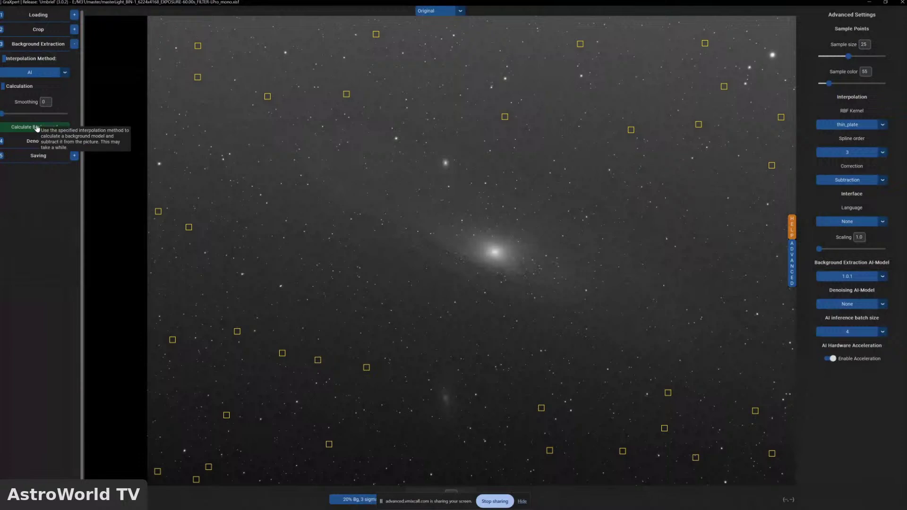
click(37, 131)
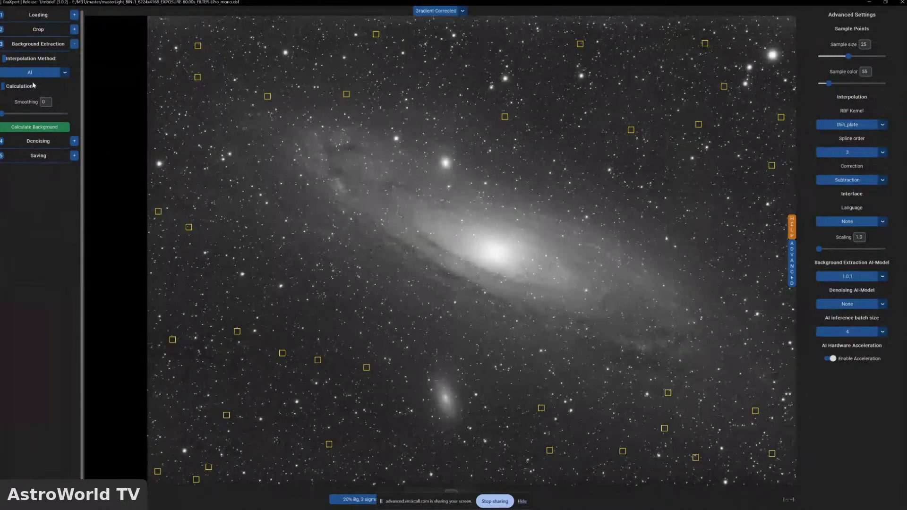
Reset all manual sample points under the RBF interpolation method and set the method back to AI
click(59, 74)
click(35, 84)
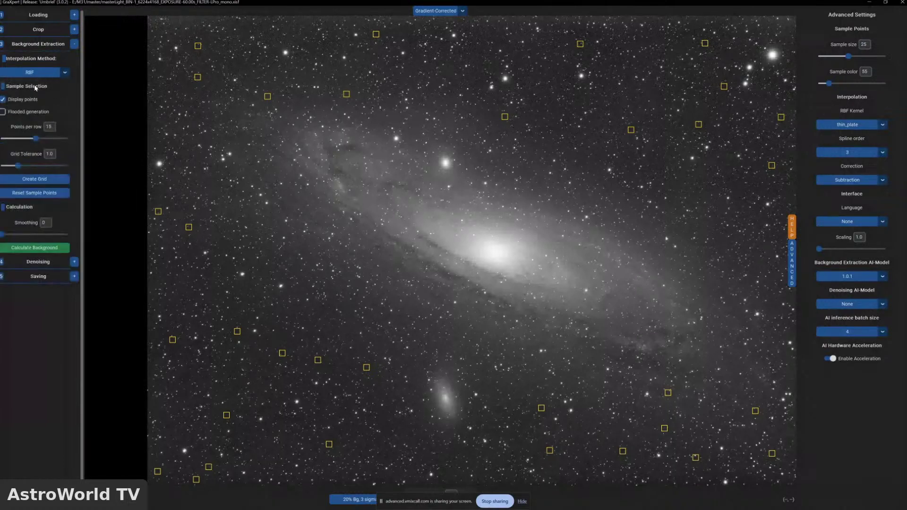
click(32, 194)
click(47, 74)
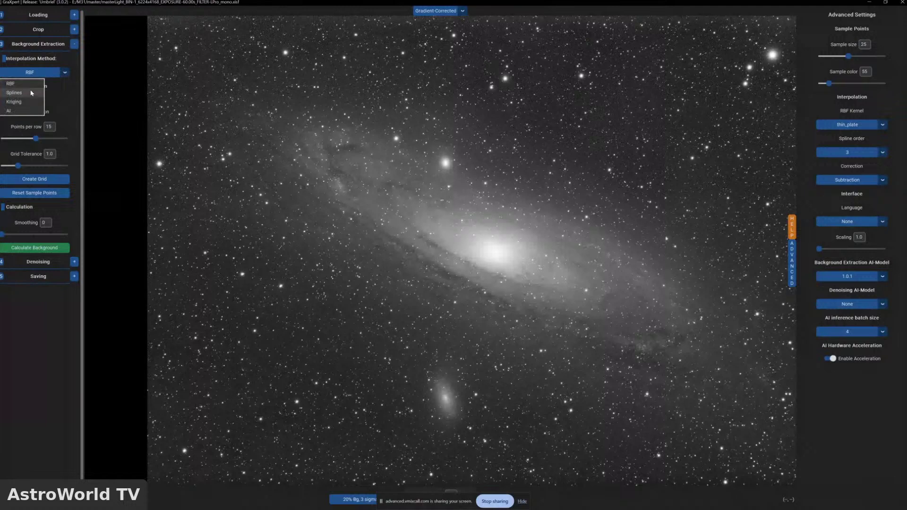
click(15, 112)
Switch the display to the original image and run the AI background calculation again
click(462, 11)
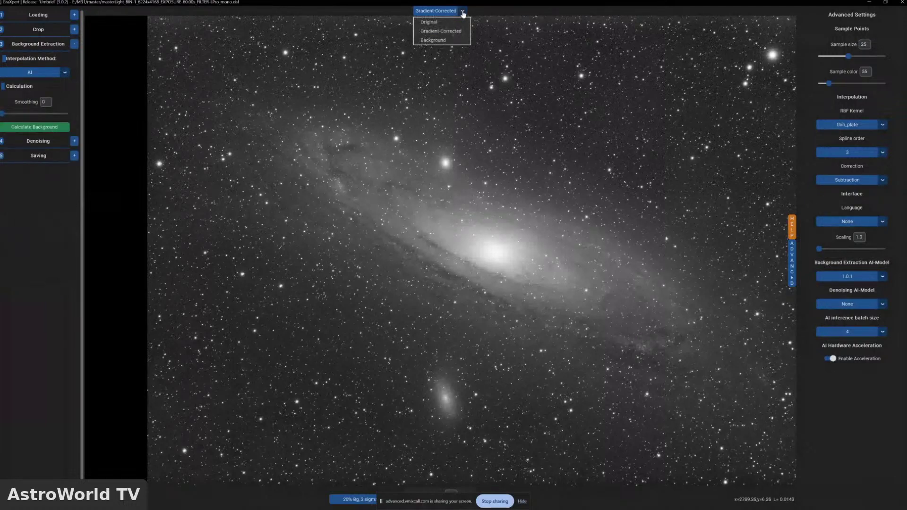
click(446, 29)
click(463, 11)
click(429, 22)
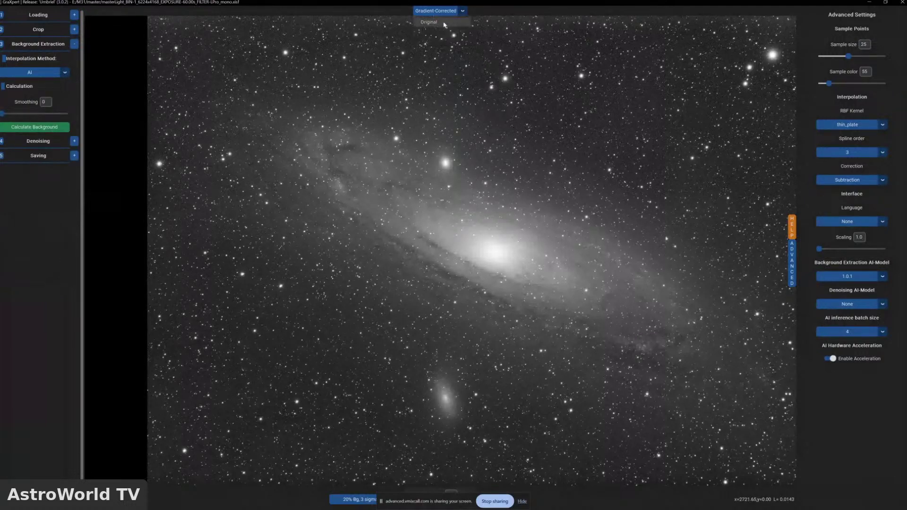
click(33, 127)
Switch to PixInsight and keep only Background Extraction enabled in the GraXpert process, with Denoising off
click(522, 503)
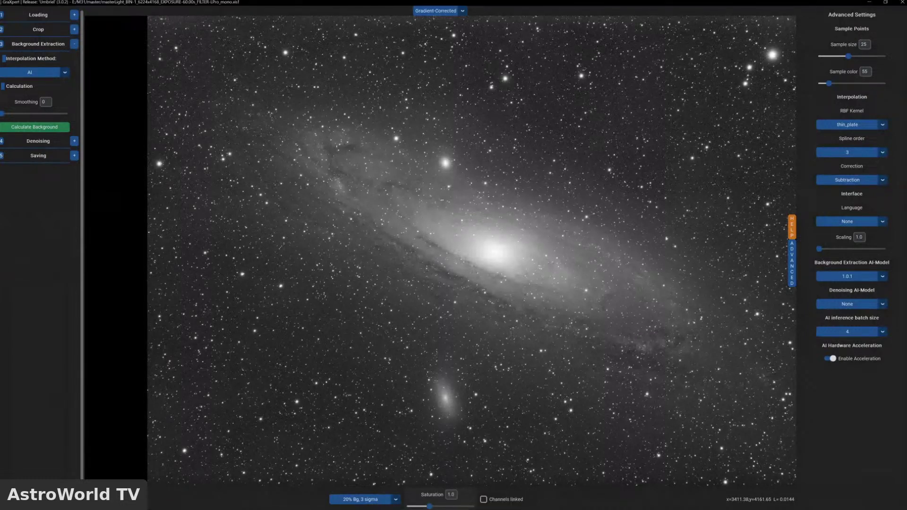
mouse_move(232, 505)
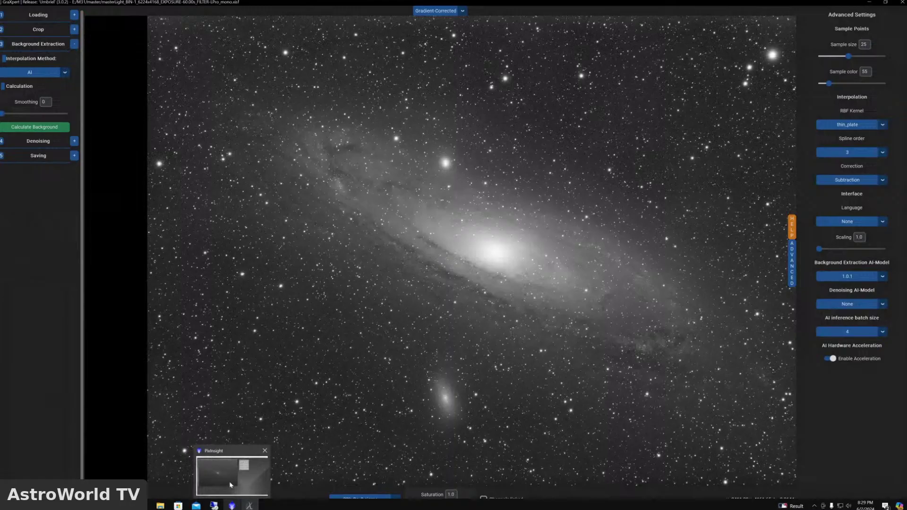
click(231, 485)
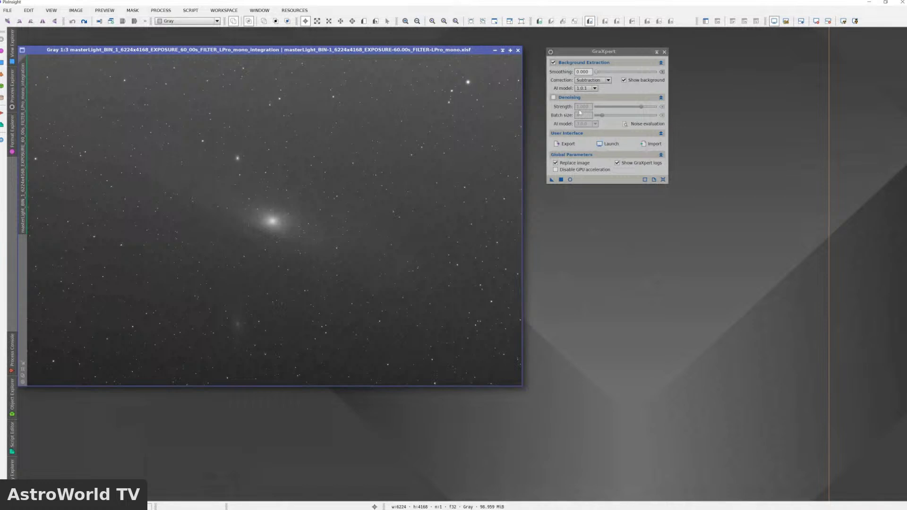
click(554, 98)
click(554, 62)
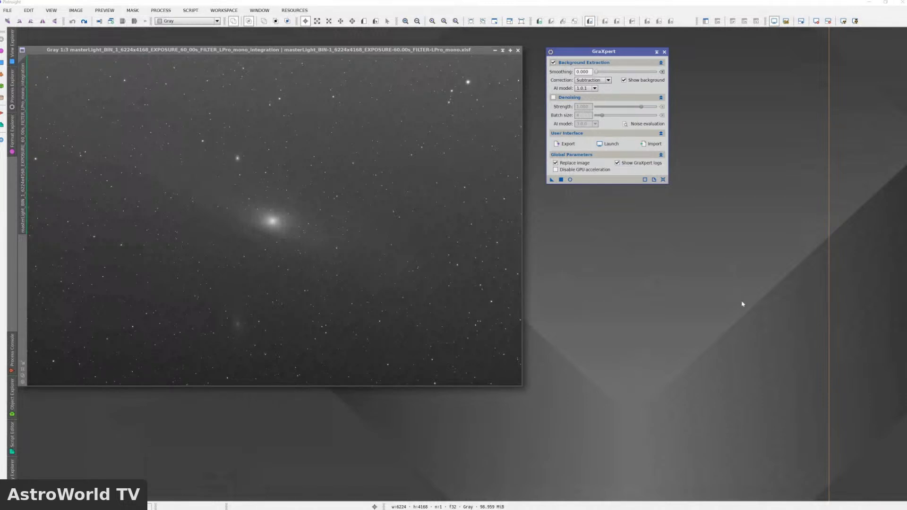
Look up the repository address ending in graxpert-process in the update repositories list, leaving the list as it is
click(191, 9)
mouse_move(207, 21)
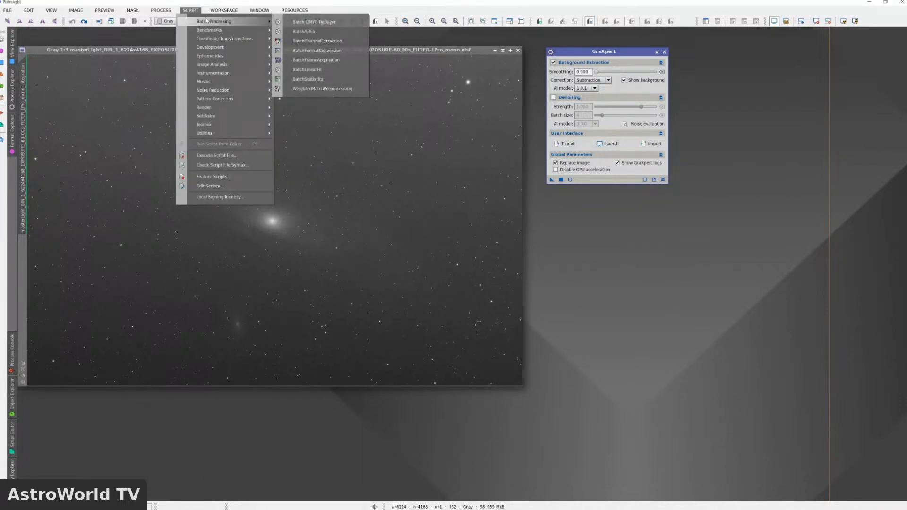
mouse_move(294, 10)
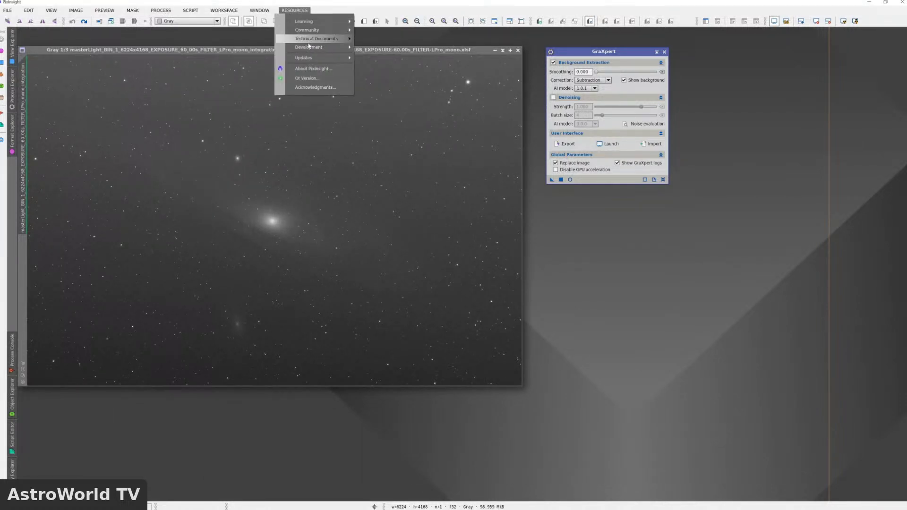
mouse_move(311, 39)
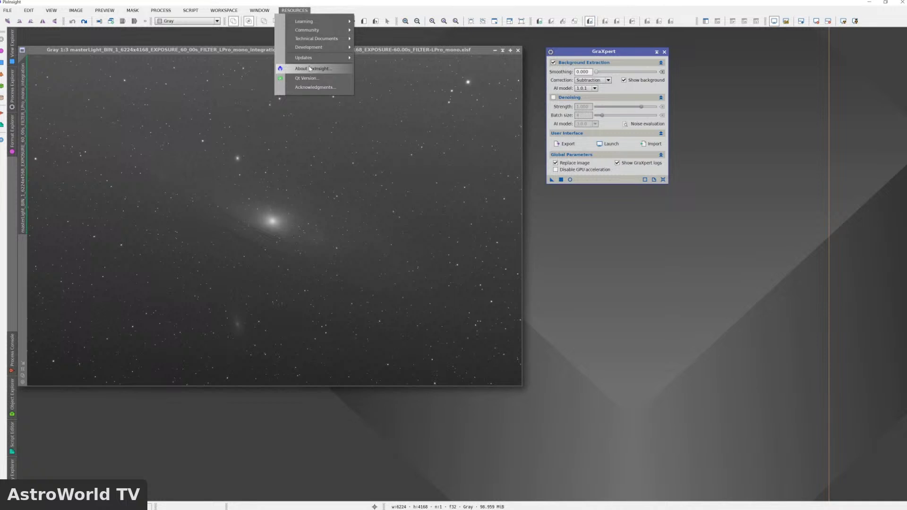
mouse_move(331, 57)
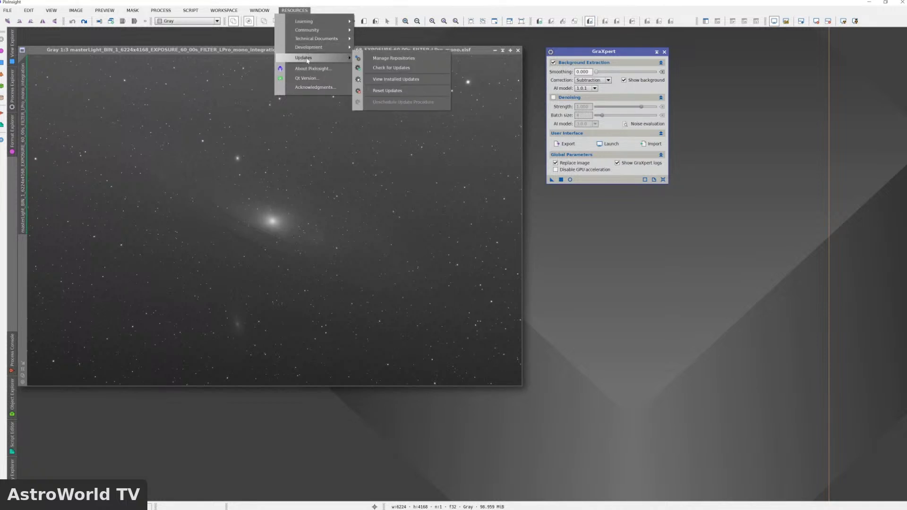
click(373, 58)
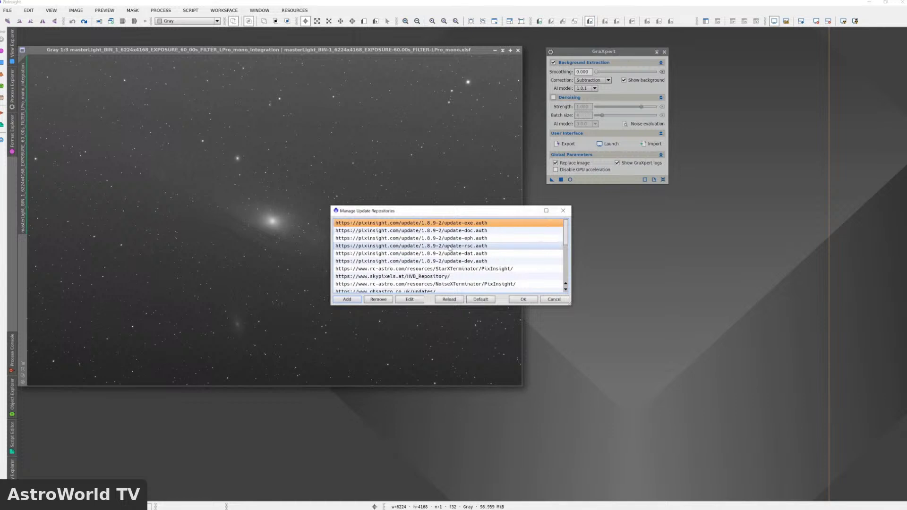
scroll(472, 250, down, 5)
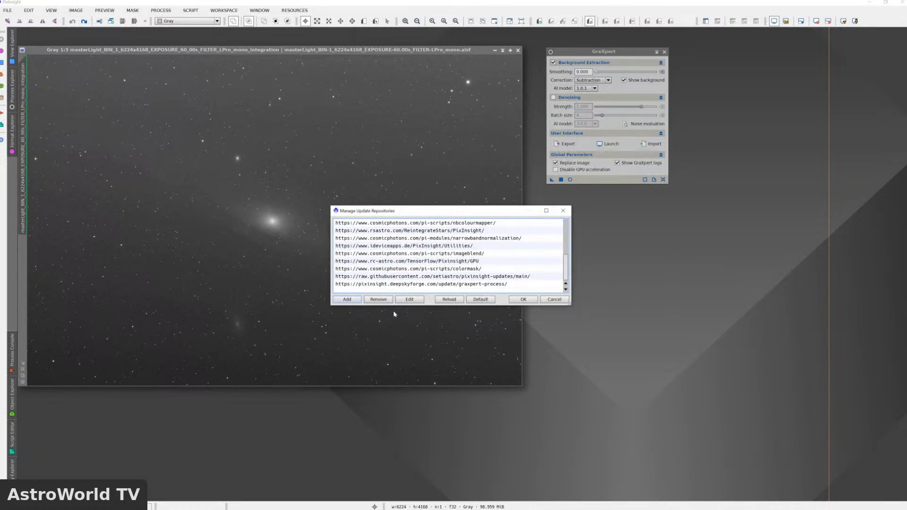
click(555, 300)
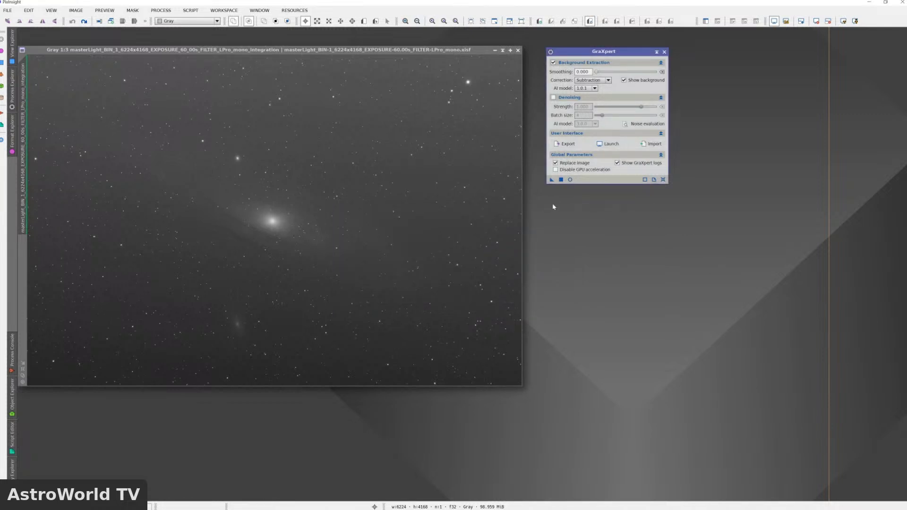
Try to set the GraXpert application path from the settings of the GraXpert toolbox script
click(190, 10)
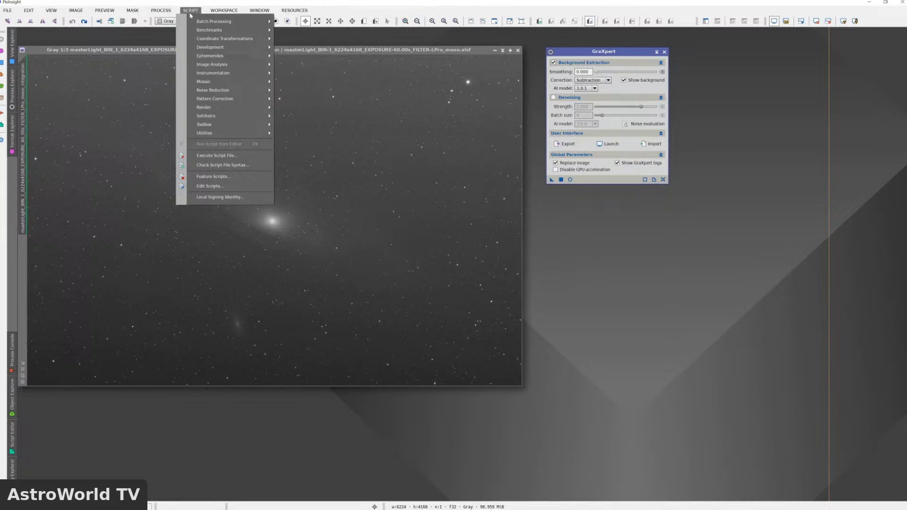
mouse_move(204, 126)
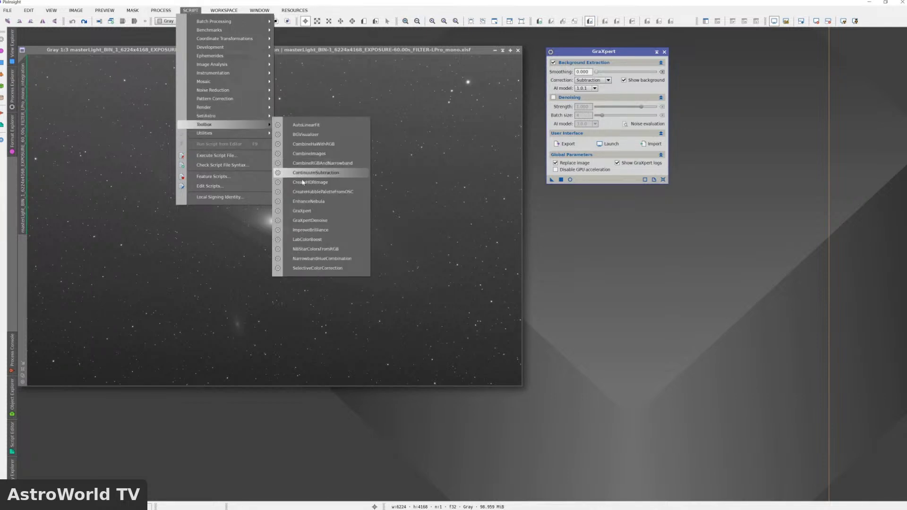
click(312, 211)
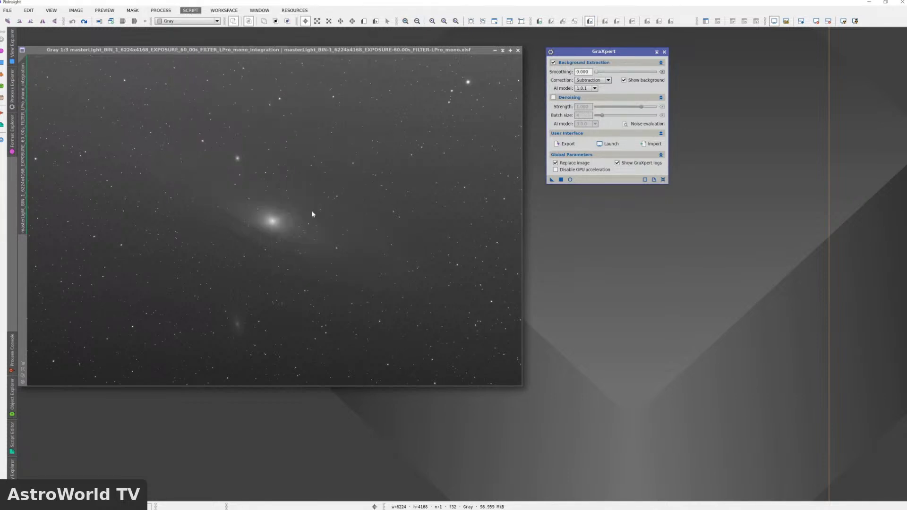
click(506, 299)
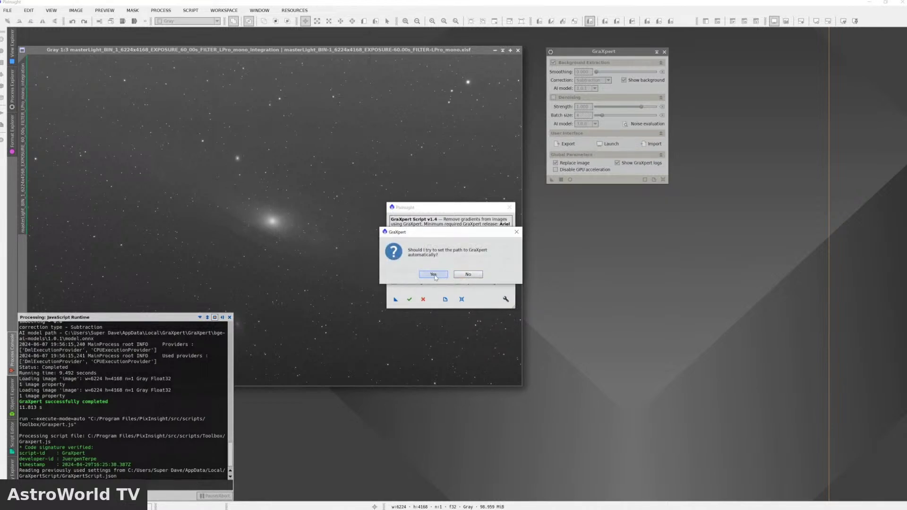
click(434, 275)
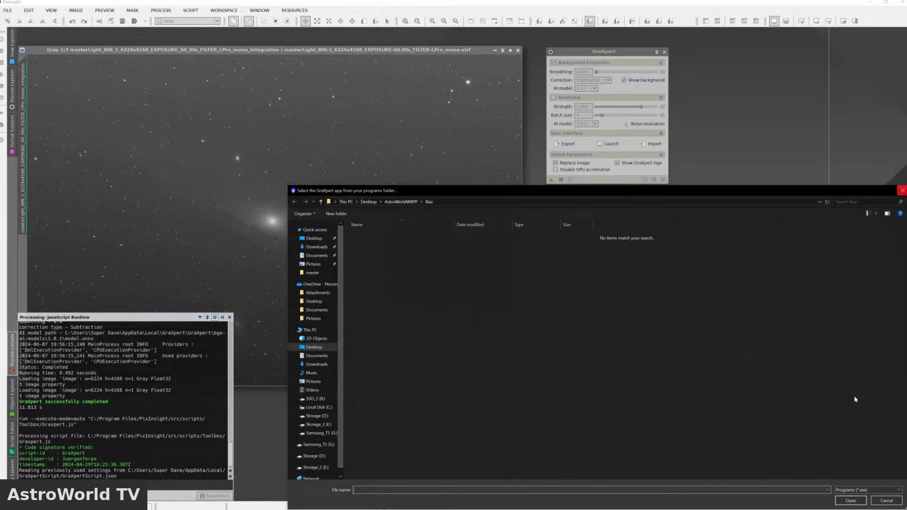
click(886, 500)
click(510, 207)
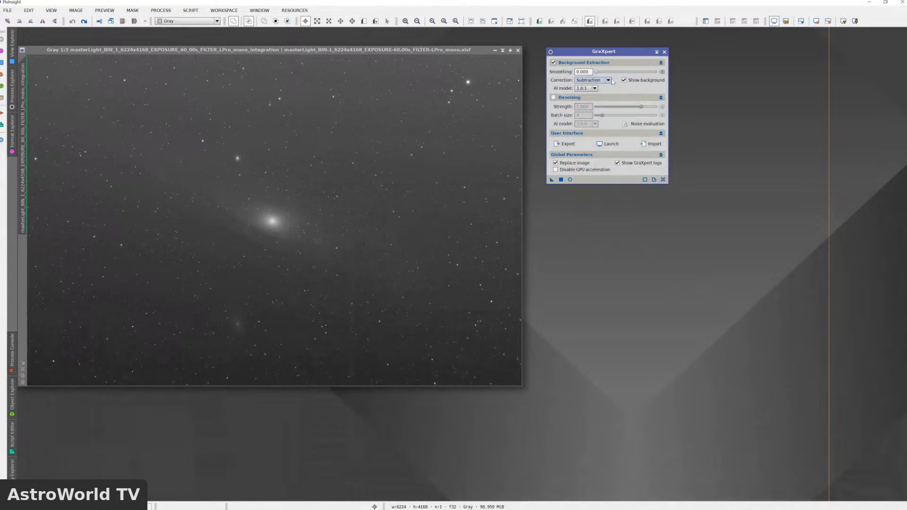
Apply GraXpert background extraction with Subtraction and AI model 1.0.1 to the M31 image, and inspect and close the extracted background
click(552, 180)
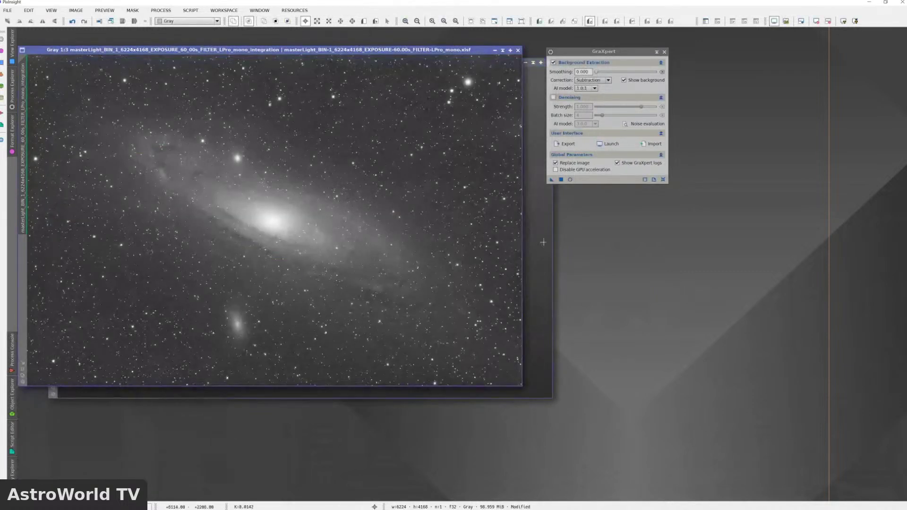
drag(604, 51, 721, 69)
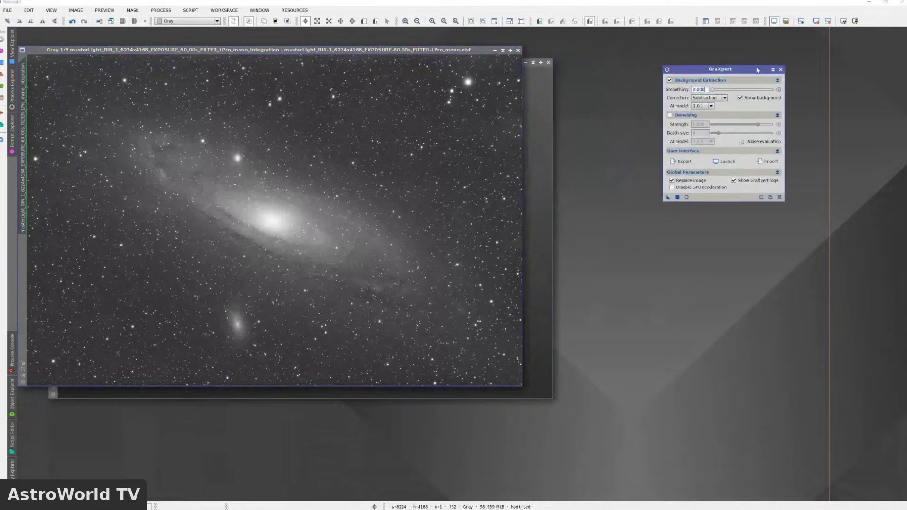
click(539, 239)
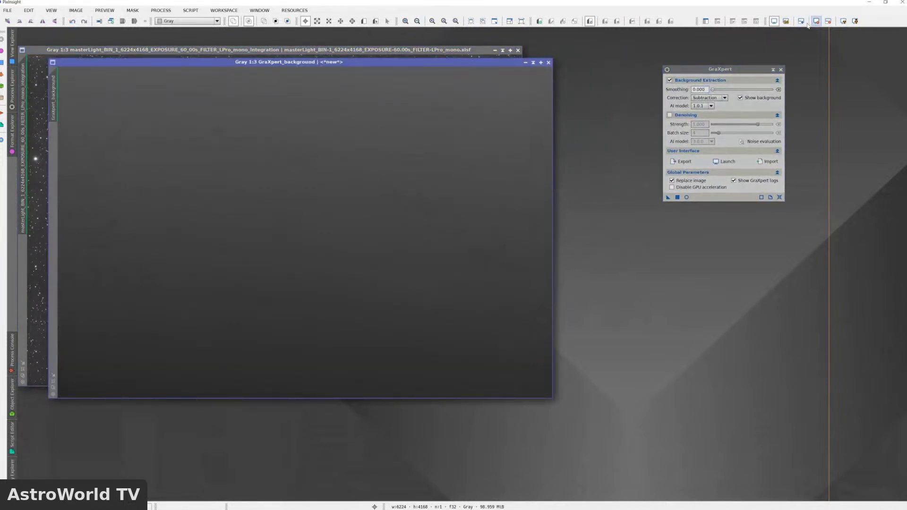
click(549, 62)
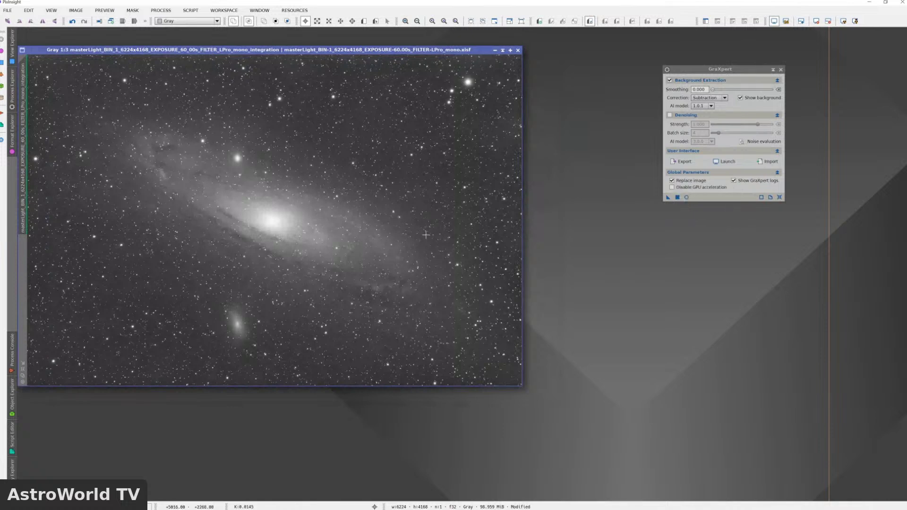
drag(254, 52, 293, 54)
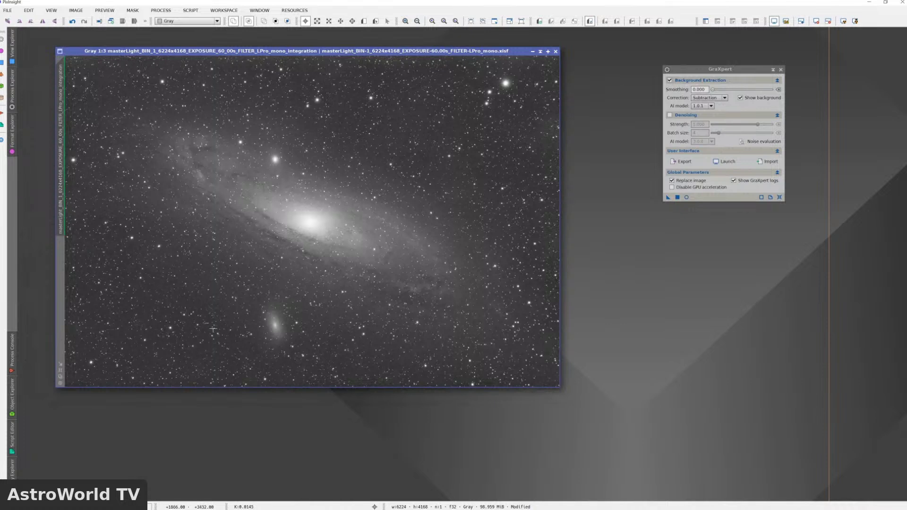
Undo the extraction, renew the screen autostretch, and compare the image with and without correction, ending on the uncorrected version
click(73, 21)
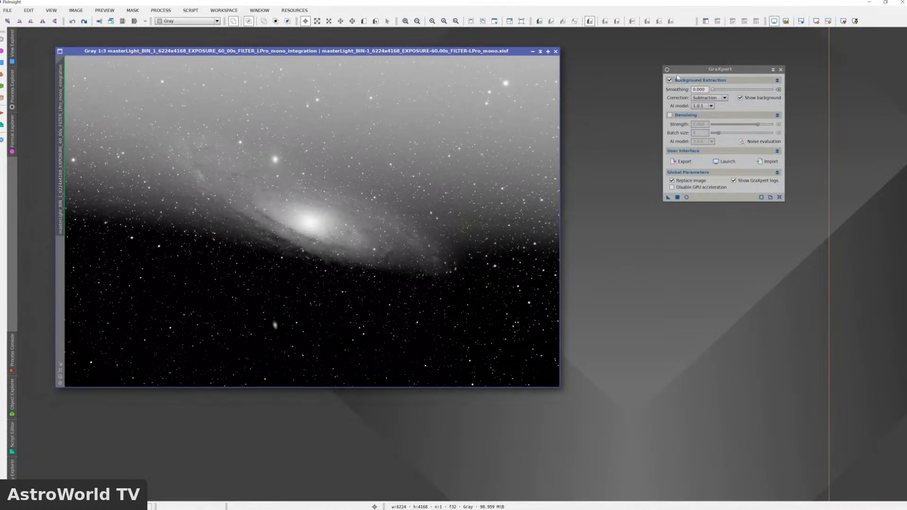
click(828, 21)
click(843, 22)
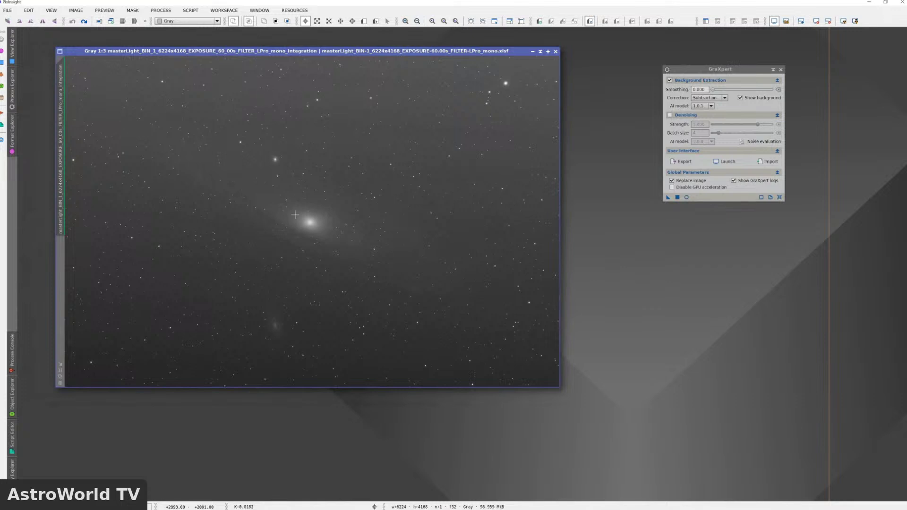
click(83, 21)
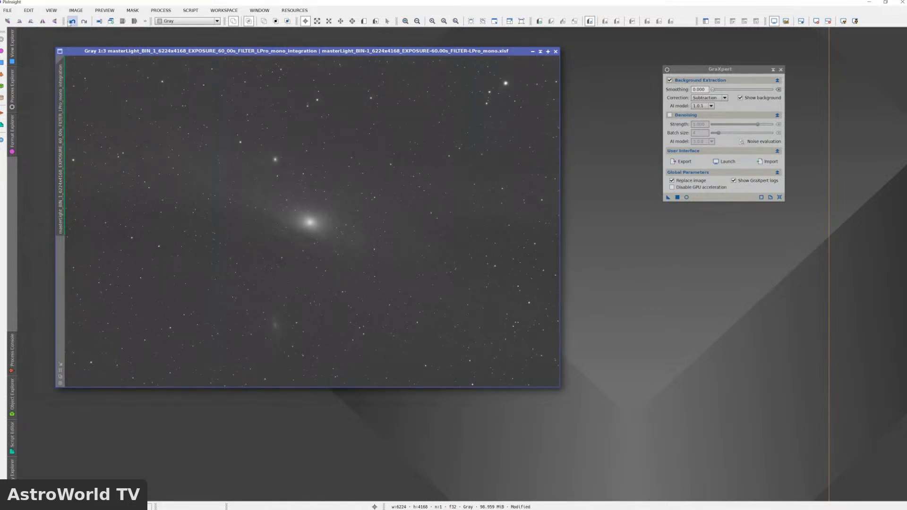
click(72, 21)
click(87, 22)
click(72, 21)
Run the GraXpert background extraction on the M31 image and renew its screen autostretch
click(668, 198)
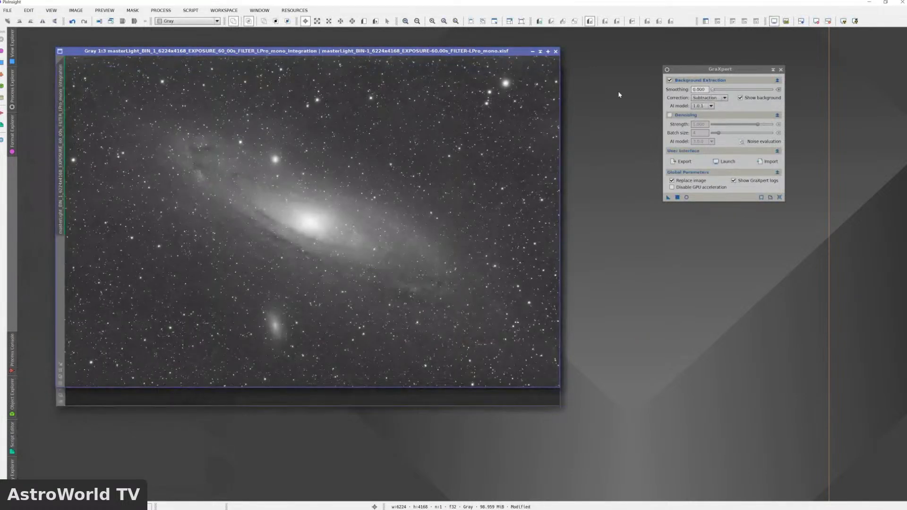
click(816, 22)
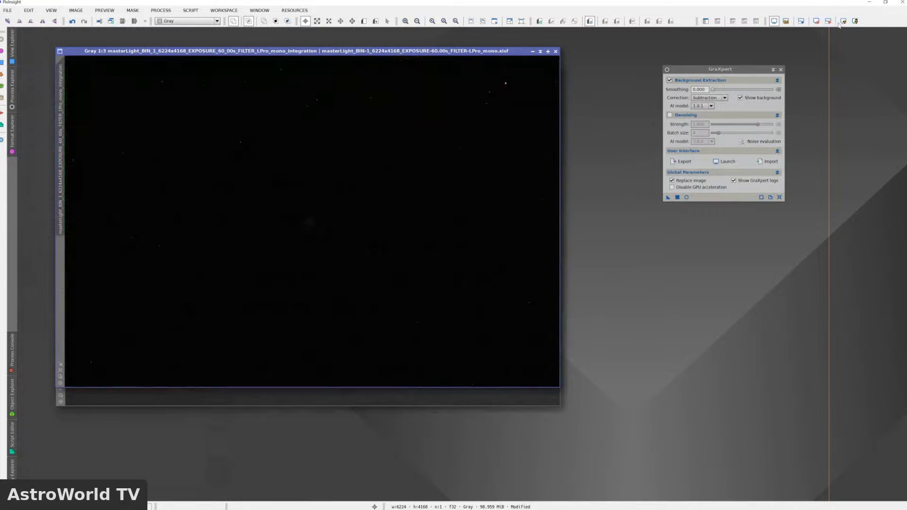
click(844, 22)
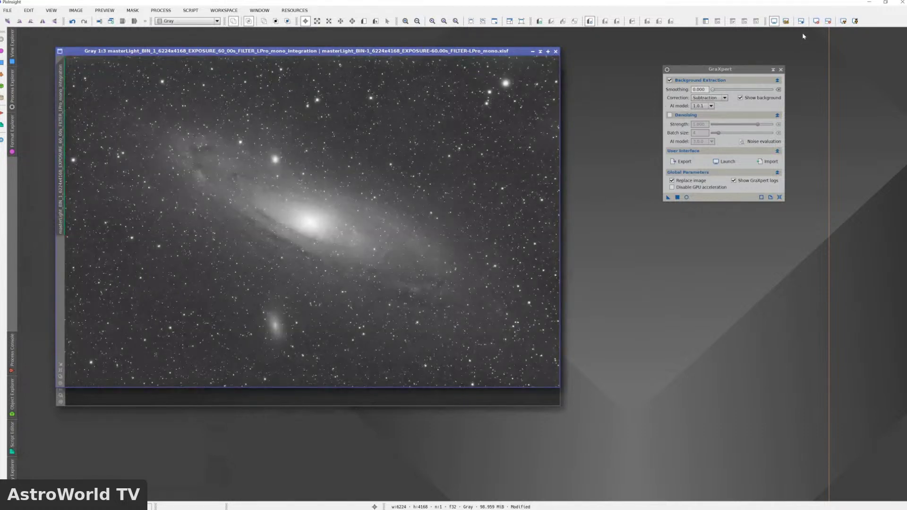
Close the extracted background image and the GraXpert process window, keeping the corrected M31 image open
drag(425, 52, 424, 94)
click(422, 72)
click(556, 69)
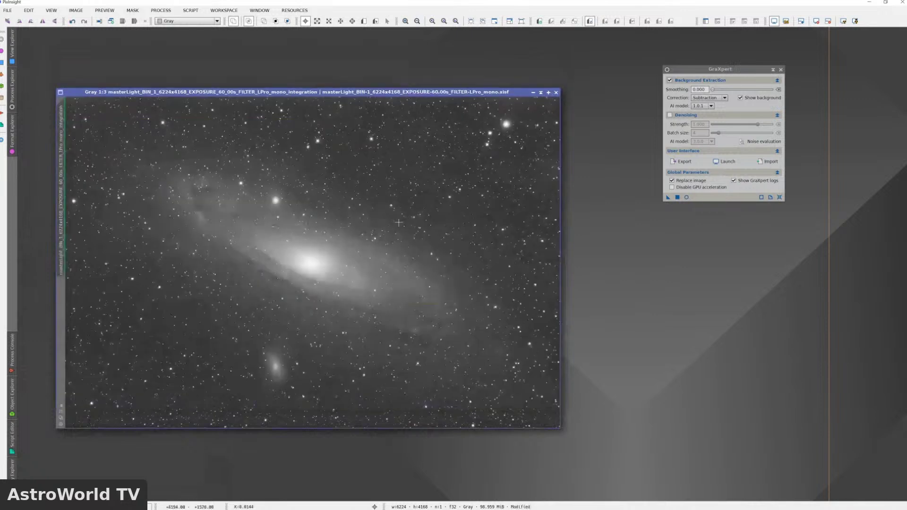
drag(382, 92, 391, 71)
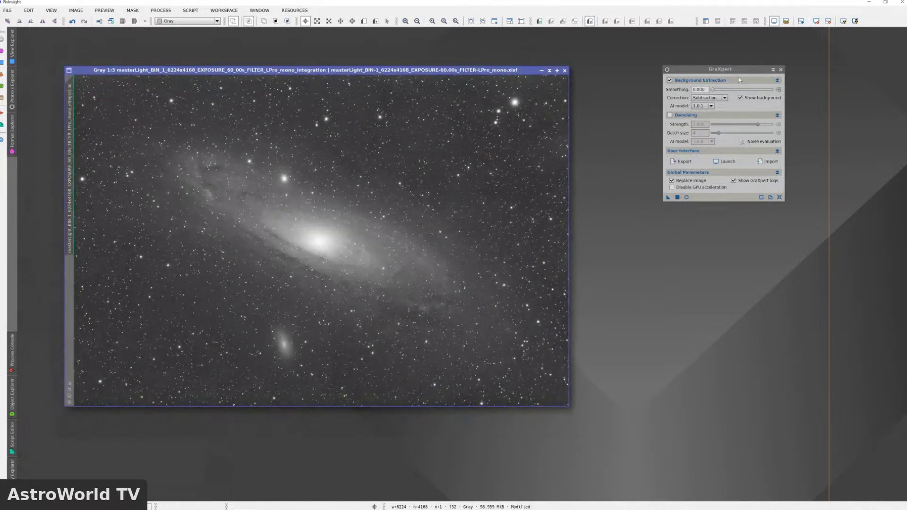
click(782, 69)
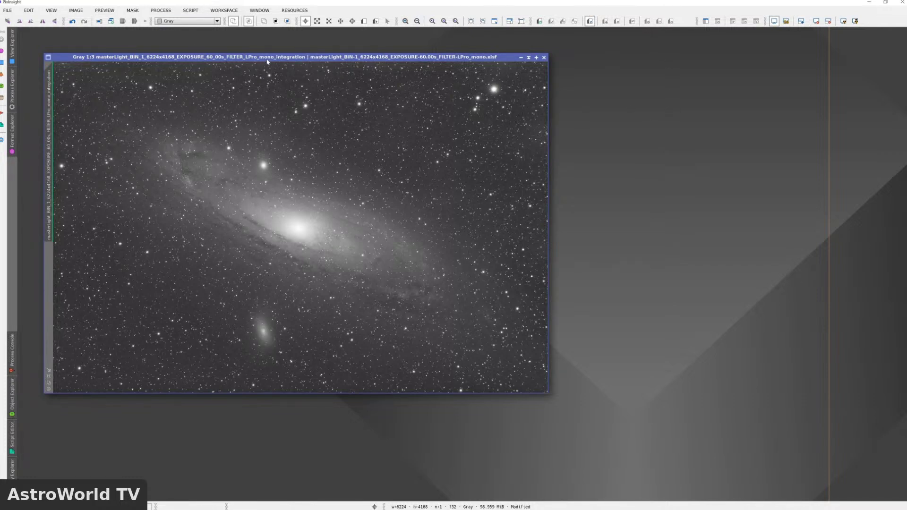
Switch to Chrome to view the GraXpert download page on graxpert.com, and return to PixInsight
drag(263, 56, 277, 53)
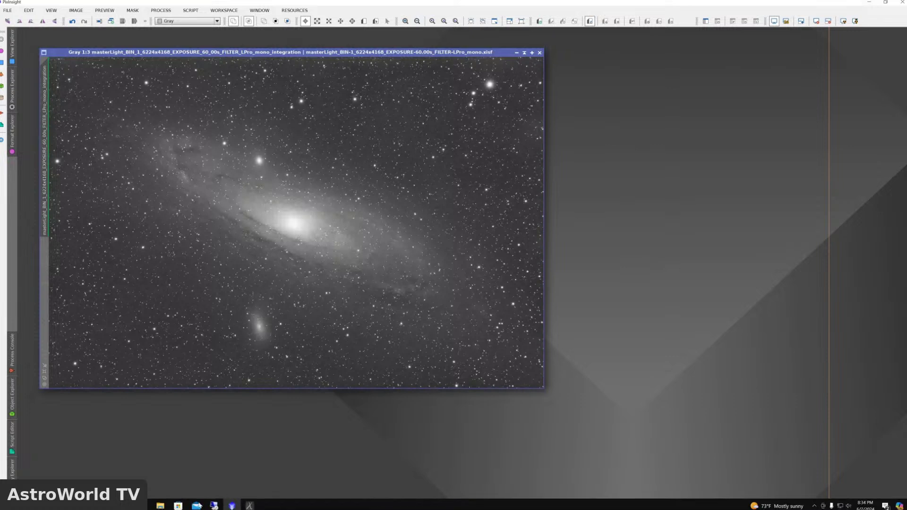
mouse_move(250, 506)
mouse_move(142, 505)
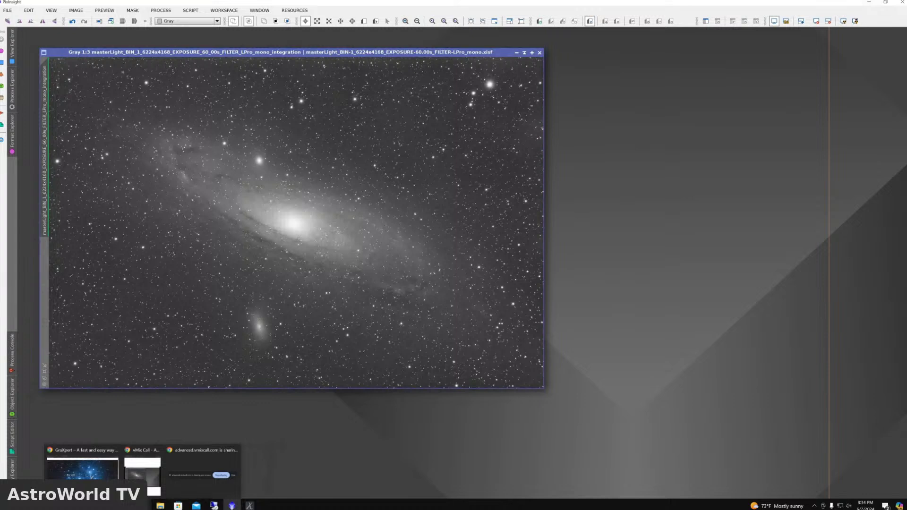
click(86, 450)
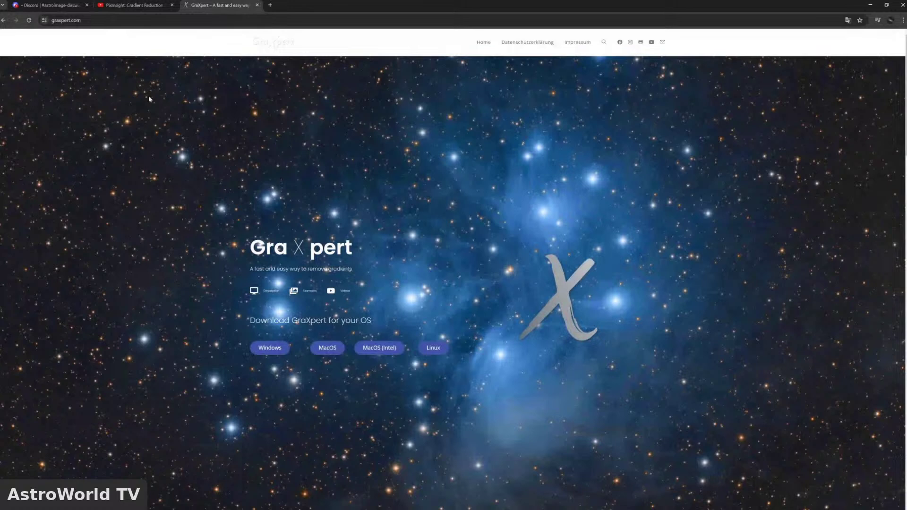
click(871, 6)
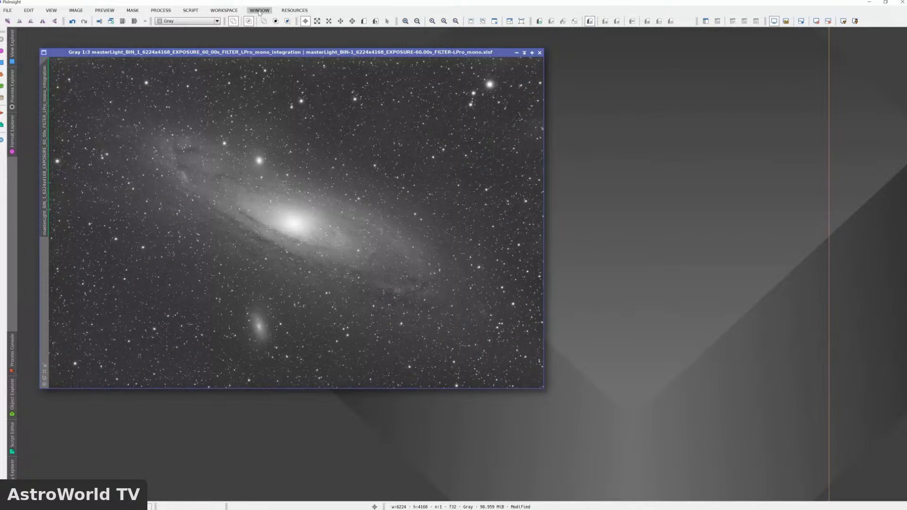
View the list of installed PixInsight updates and close it
click(294, 10)
mouse_move(316, 57)
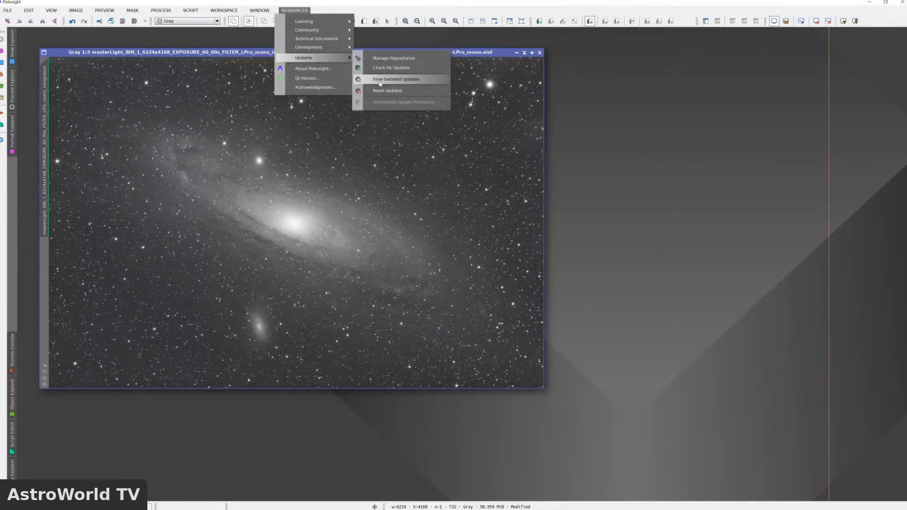
click(380, 84)
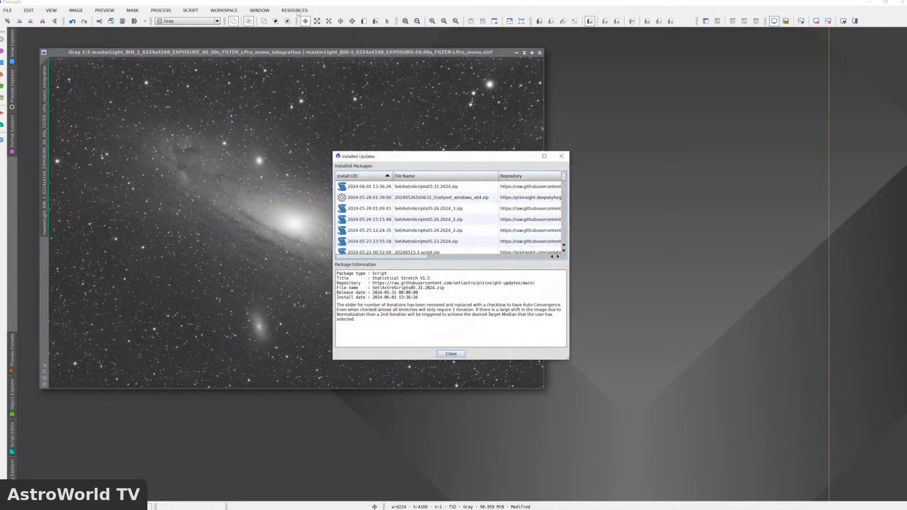
click(561, 156)
click(301, 11)
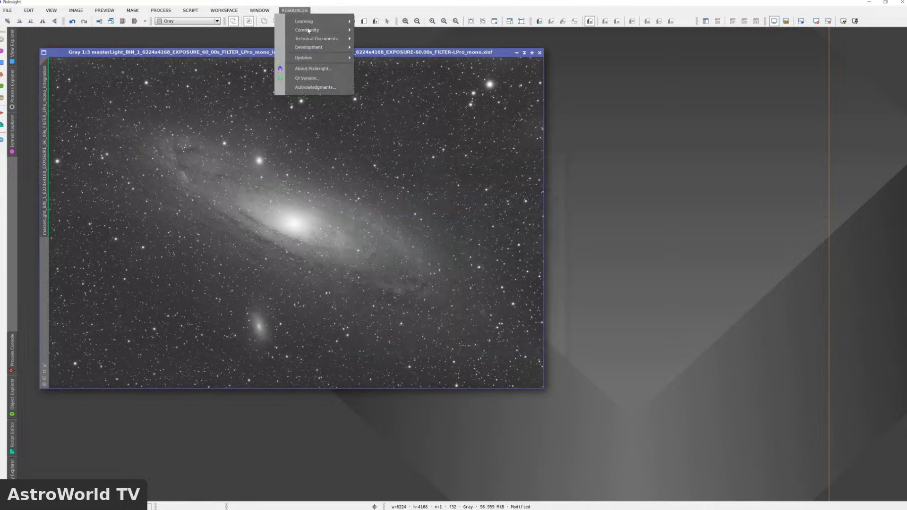
mouse_move(313, 60)
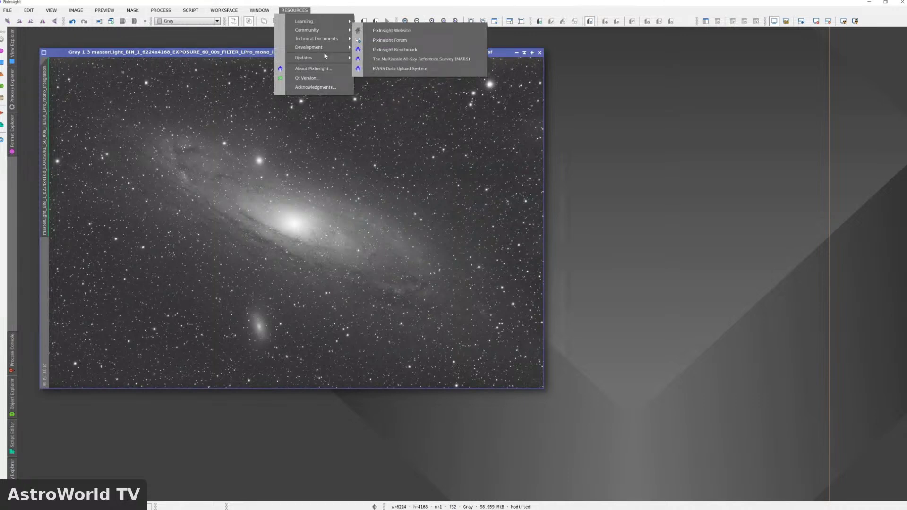
click(378, 57)
scroll(477, 284, down, 5)
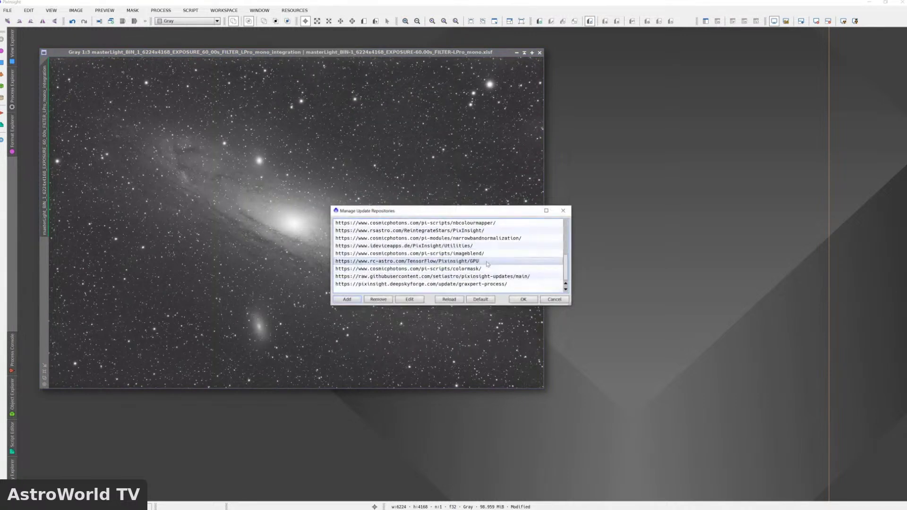
double_click(463, 284)
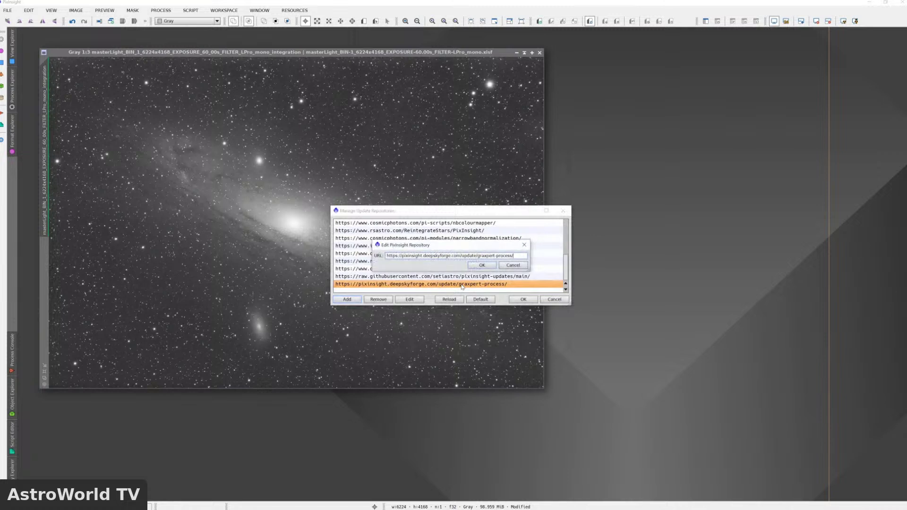
drag(521, 256, 385, 256)
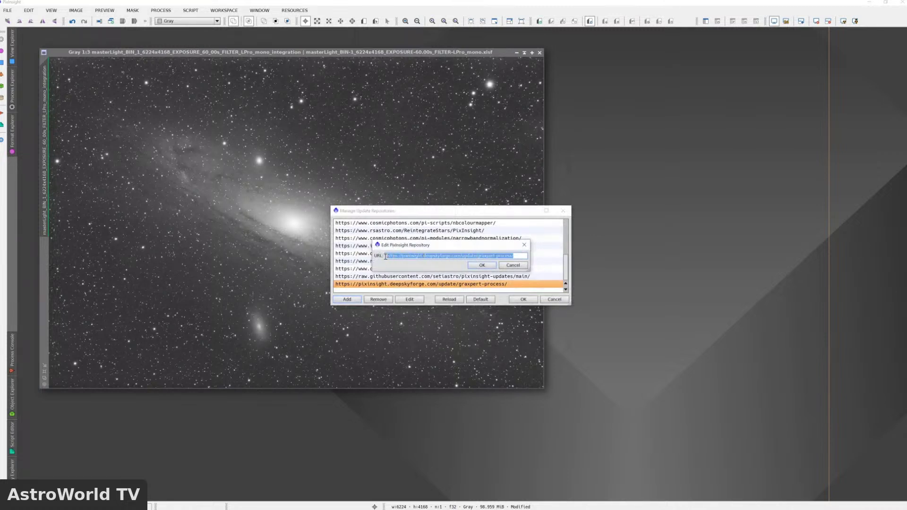
right_click(416, 257)
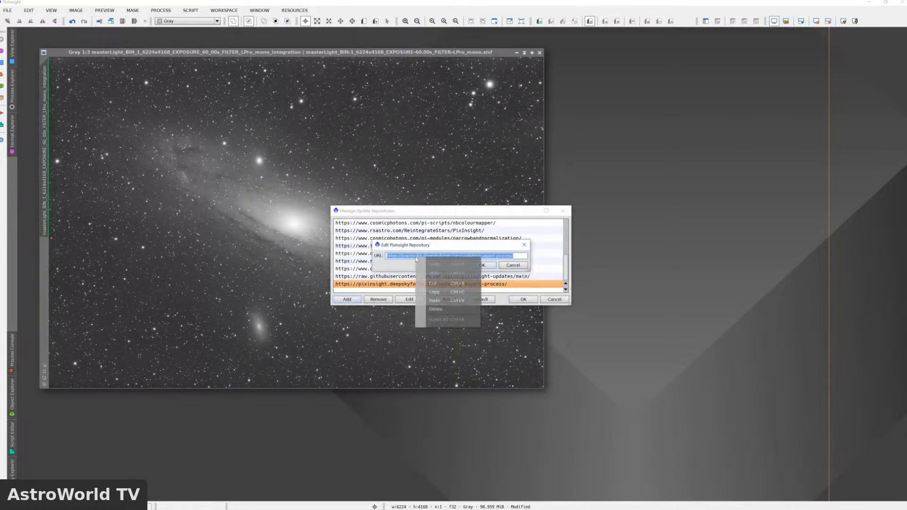
click(441, 293)
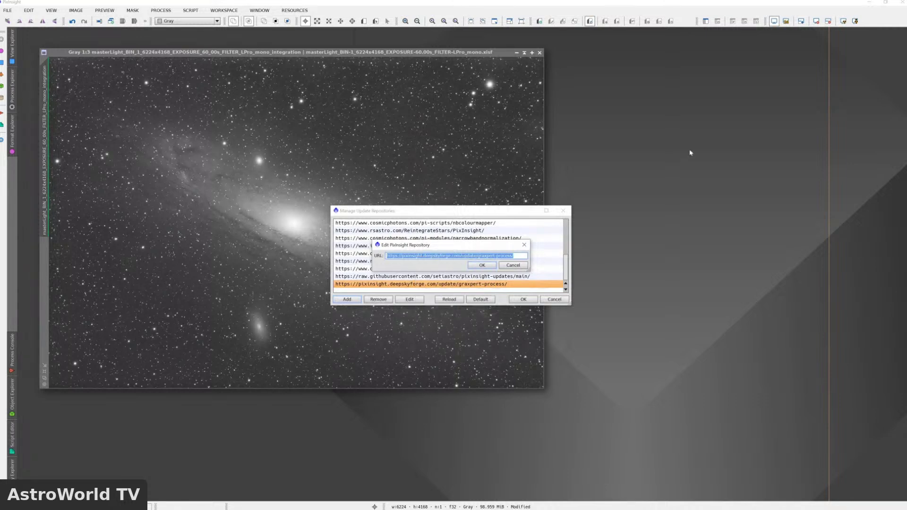
click(524, 265)
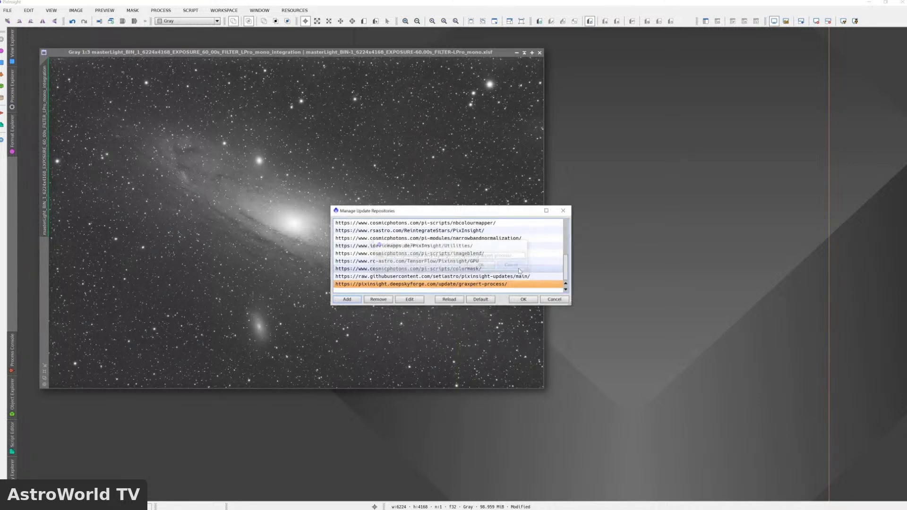
click(554, 300)
click(869, 4)
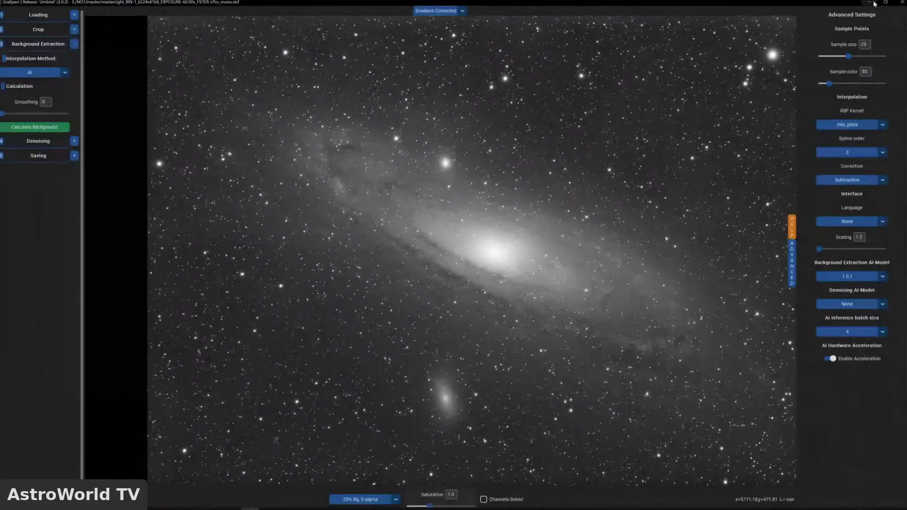
click(870, 4)
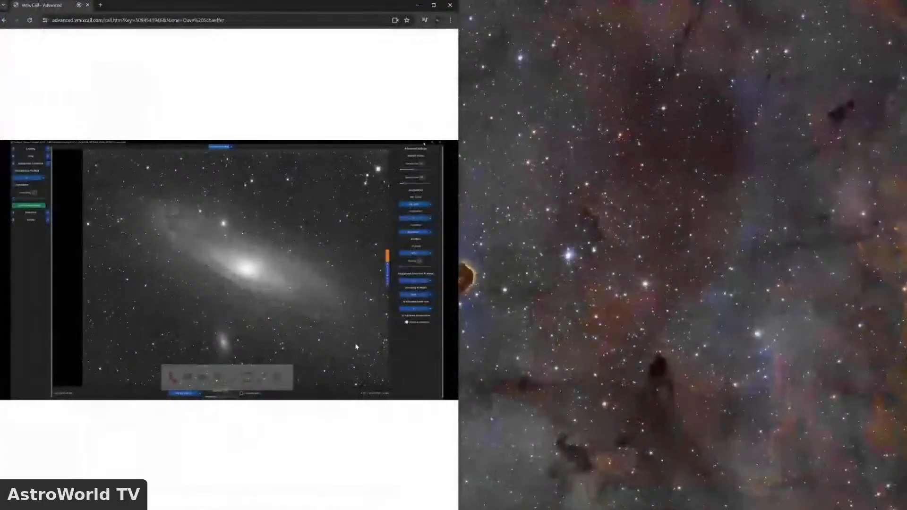
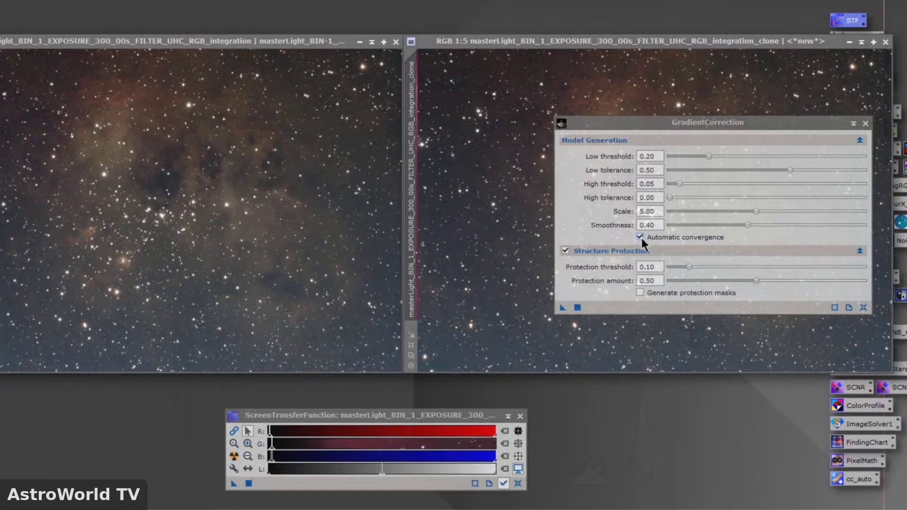
Run the GraXpert script on the cloned UHC RGB image with Subtraction correction and smoothing 0.000, replacing the target view
mouse_move(642, 238)
mouse_move(571, 251)
click(222, 0)
mouse_move(269, 155)
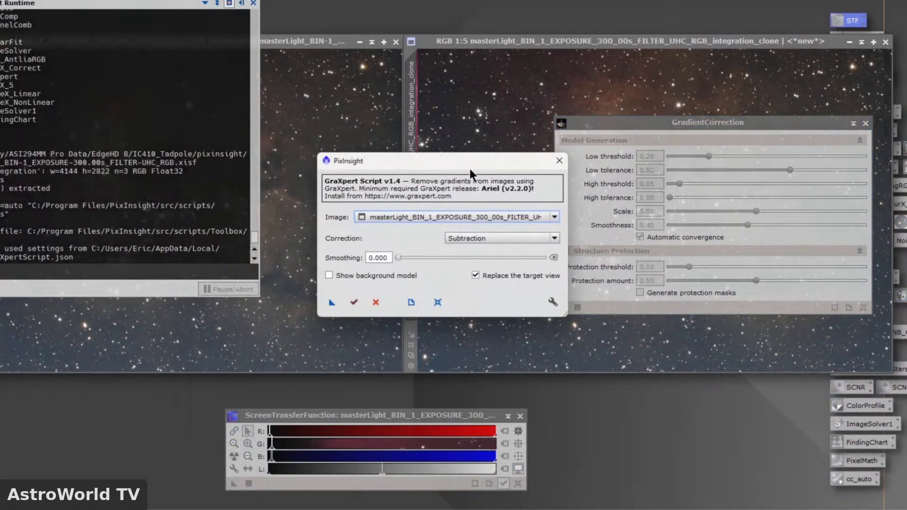
drag(462, 166, 490, 161)
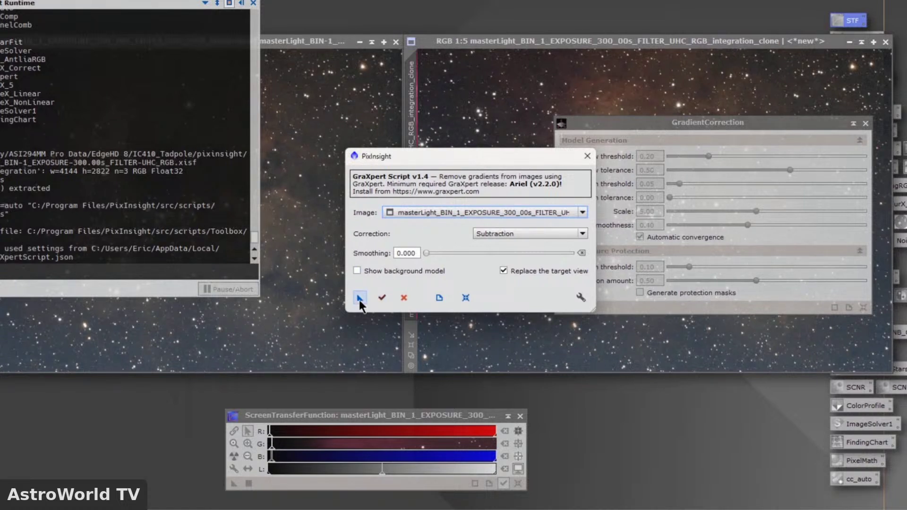
drag(359, 300, 290, 291)
click(431, 272)
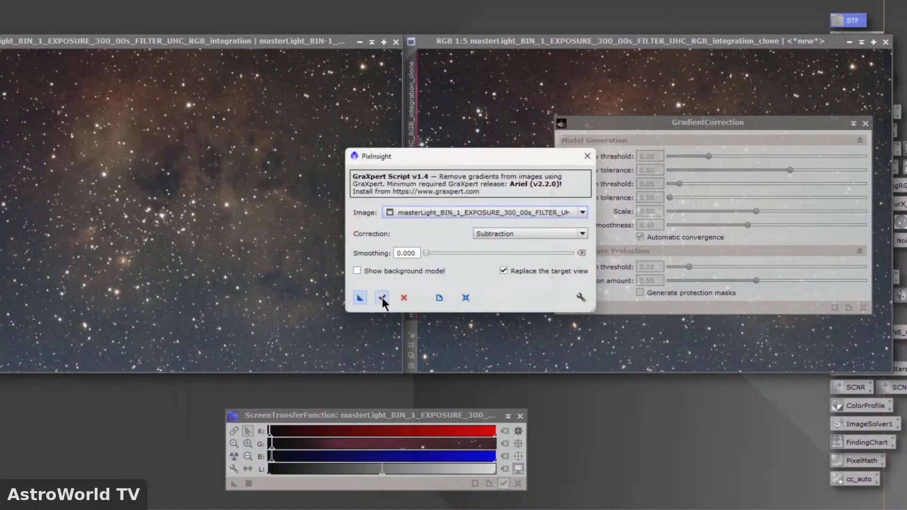
click(382, 298)
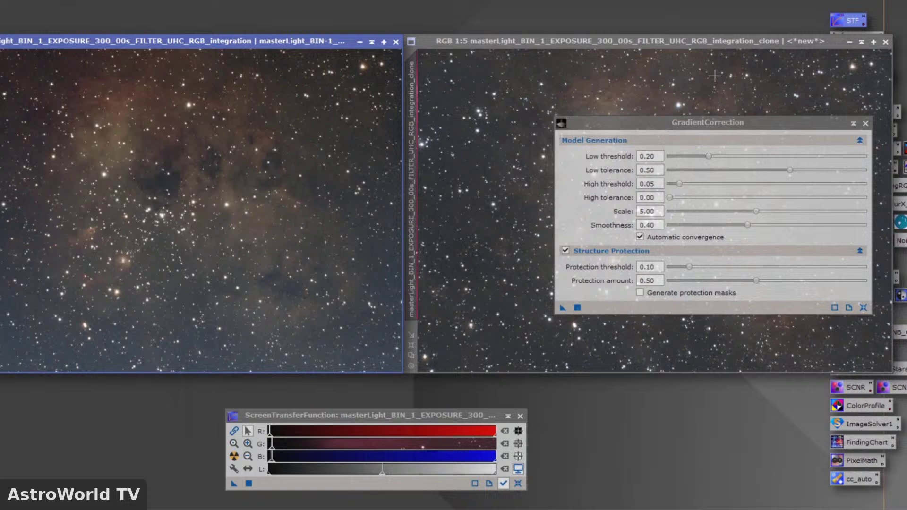
Apply GradientCorrection to the original UHC RGB image with automatic convergence and structure protection enabled, and close its process window
drag(750, 123, 171, 289)
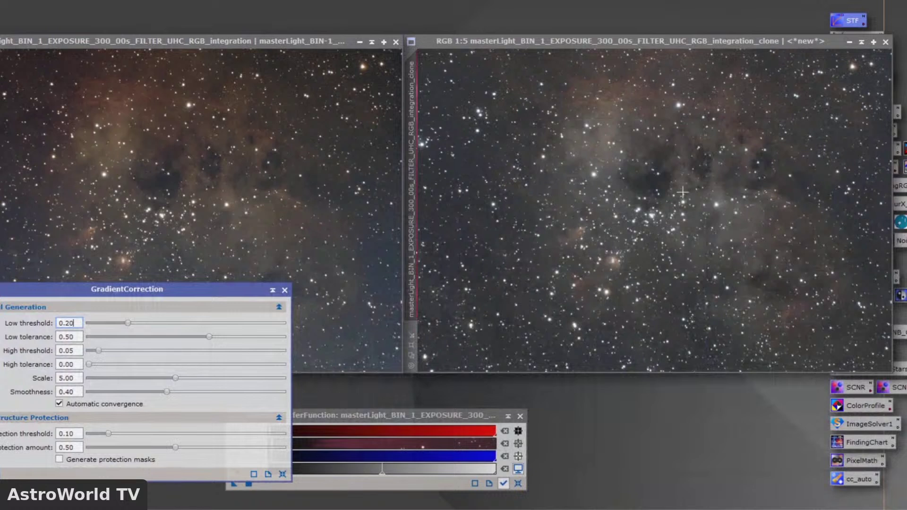
click(597, 45)
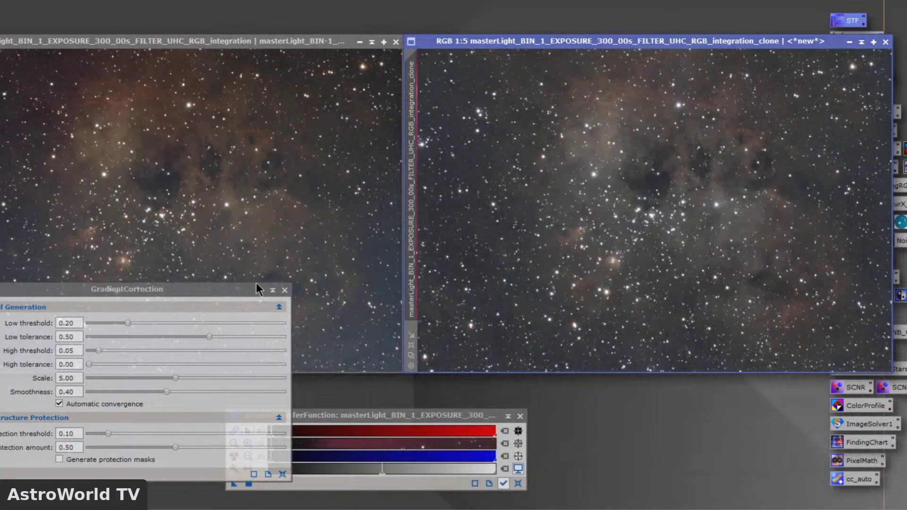
drag(189, 289, 689, 137)
drag(480, 325, 251, 277)
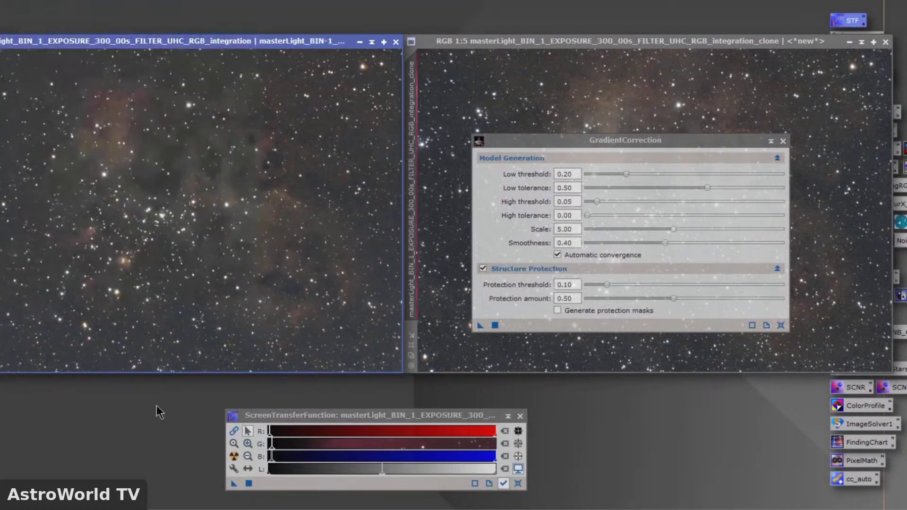
click(783, 141)
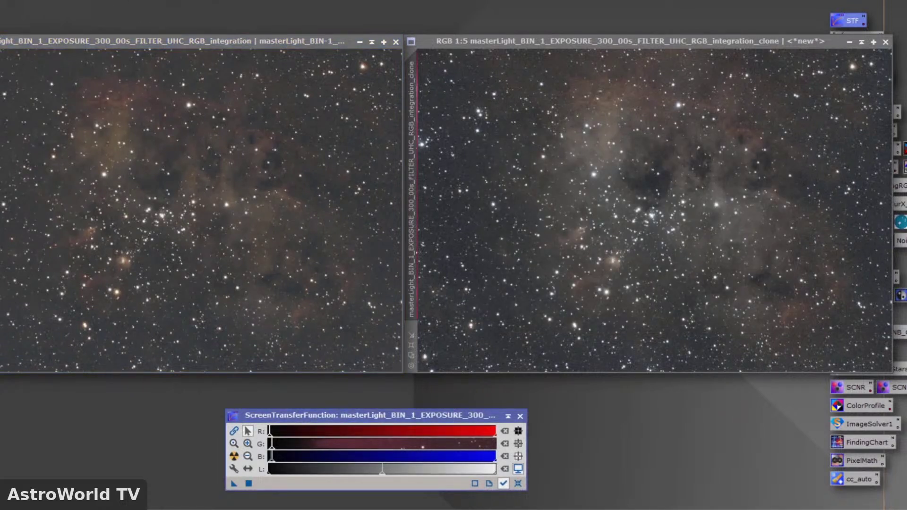
Undo and redo the GraXpert correction on the cloned image, renewing its screen autostretch, to compare the uncorrected and corrected versions
key(ctrl+z)
click(605, 225)
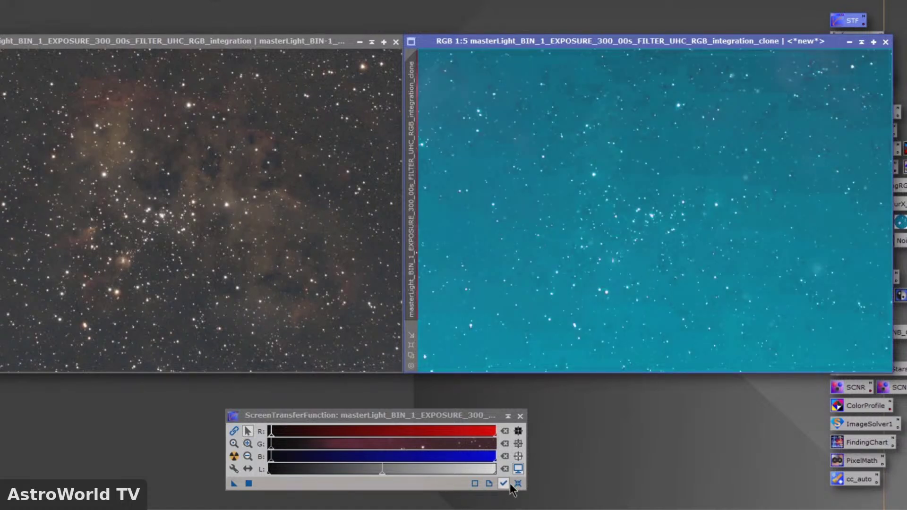
click(234, 428)
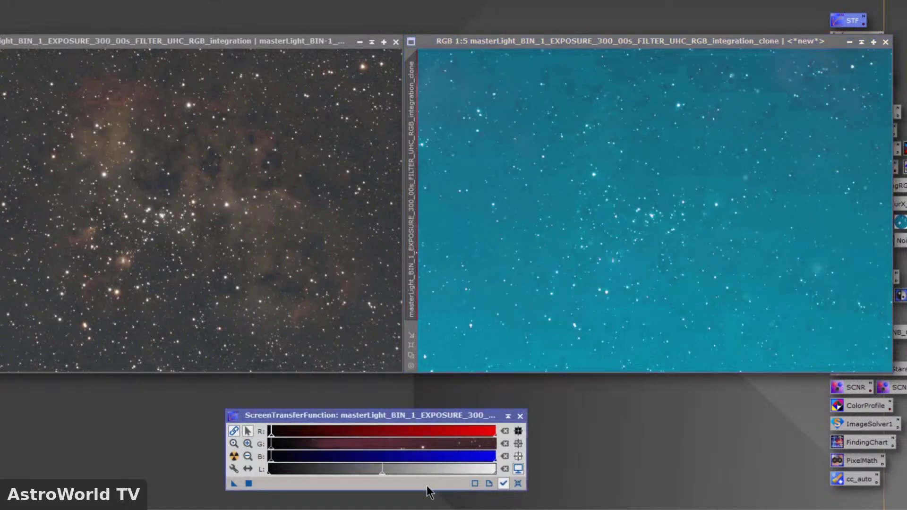
click(234, 456)
click(518, 483)
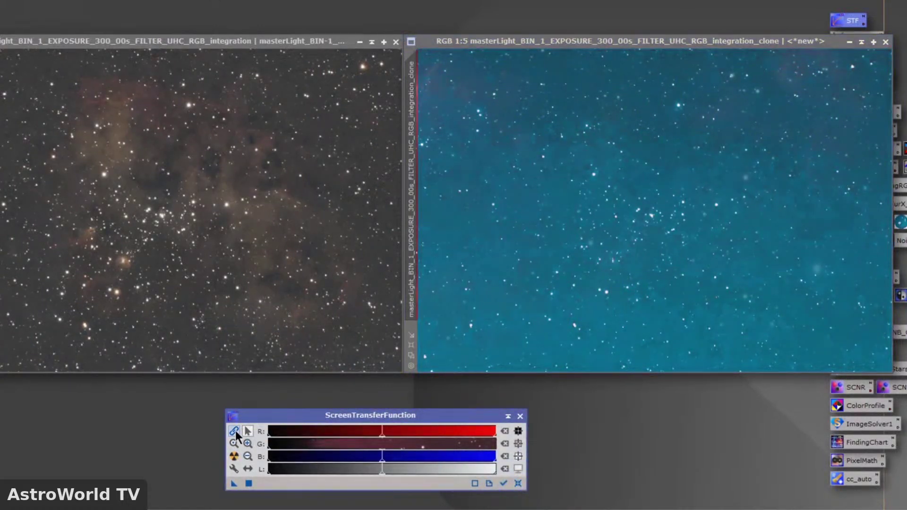
click(233, 456)
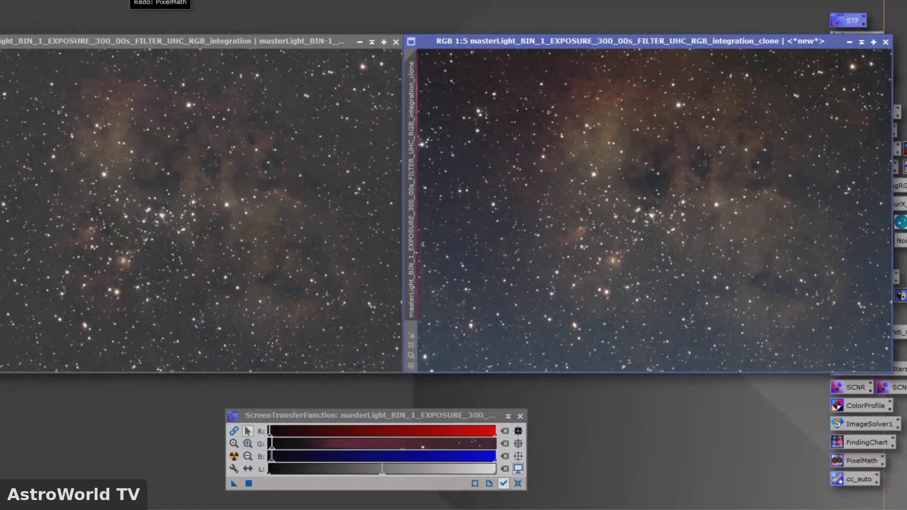
click(234, 456)
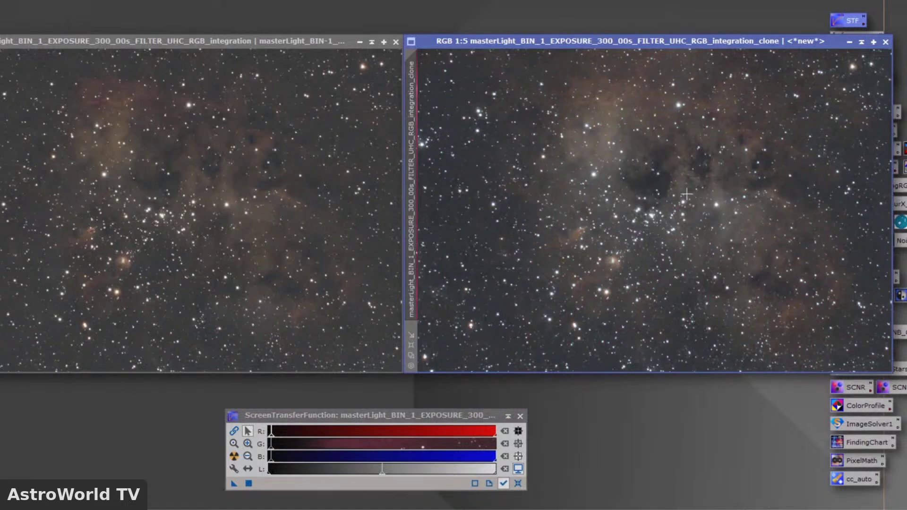
Examine the star cluster and nebula detail in the GraXpert-corrected clone and the GradientCorrection-processed original at closer zoom
scroll(660, 218, up, 2)
scroll(660, 217, up, 1)
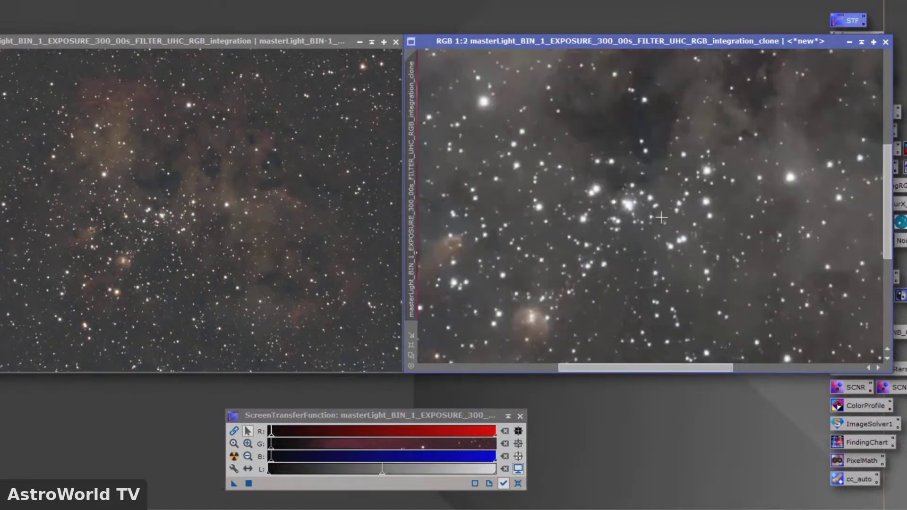
scroll(661, 217, down, 1)
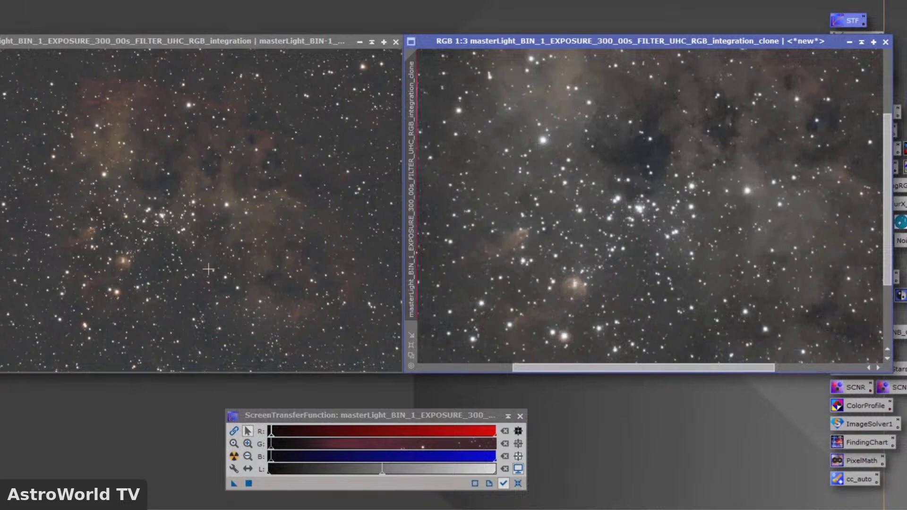
scroll(164, 273, up, 1)
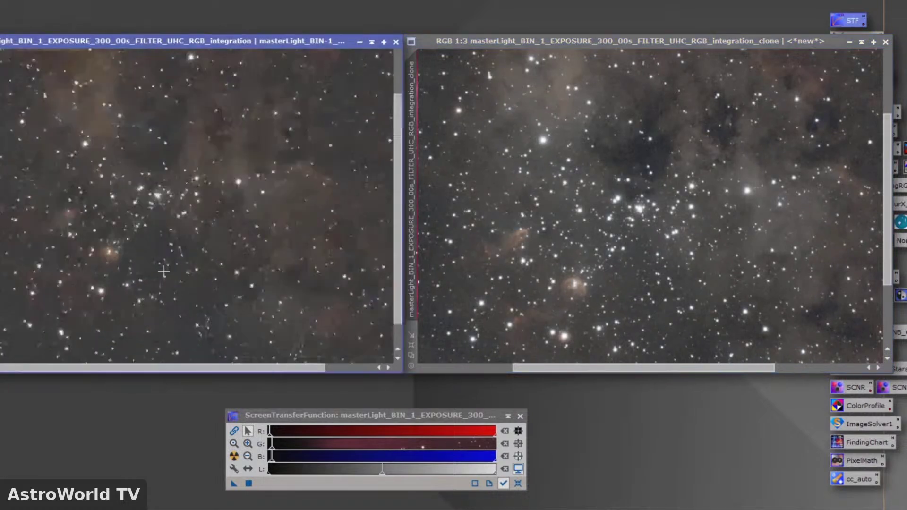
scroll(164, 272, down, 1)
scroll(162, 239, up, 1)
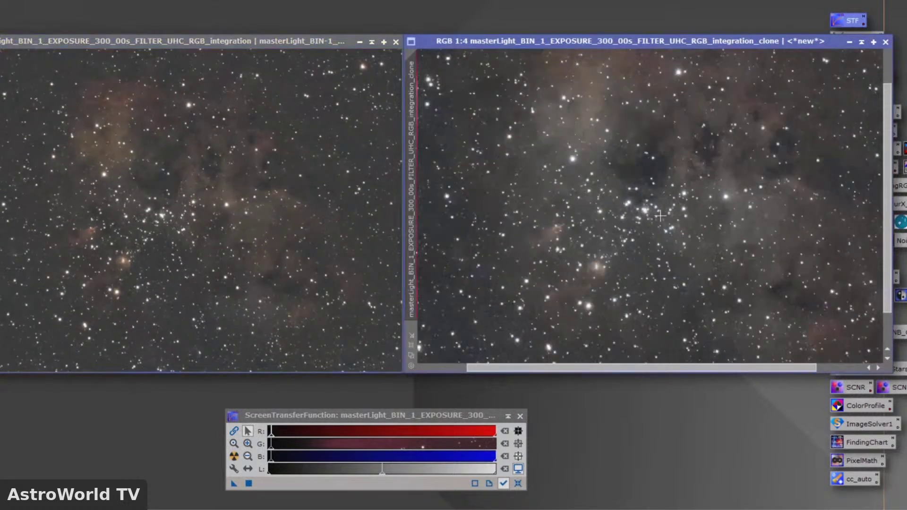
scroll(661, 217, down, 2)
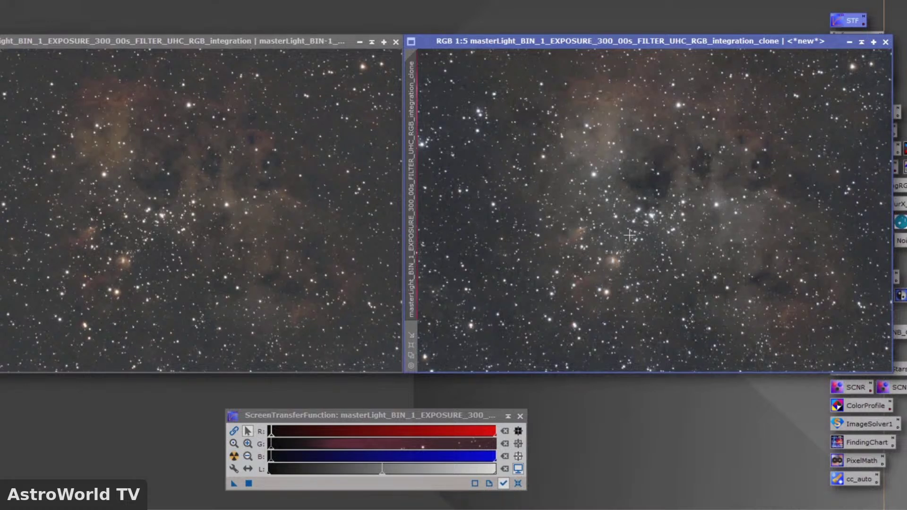
Compare the GraXpert-corrected clone with the GradientCorrection-processed original at 1:3 zoom and in the full 1:5 view
scroll(606, 206, up, 1)
scroll(606, 206, up, 1)
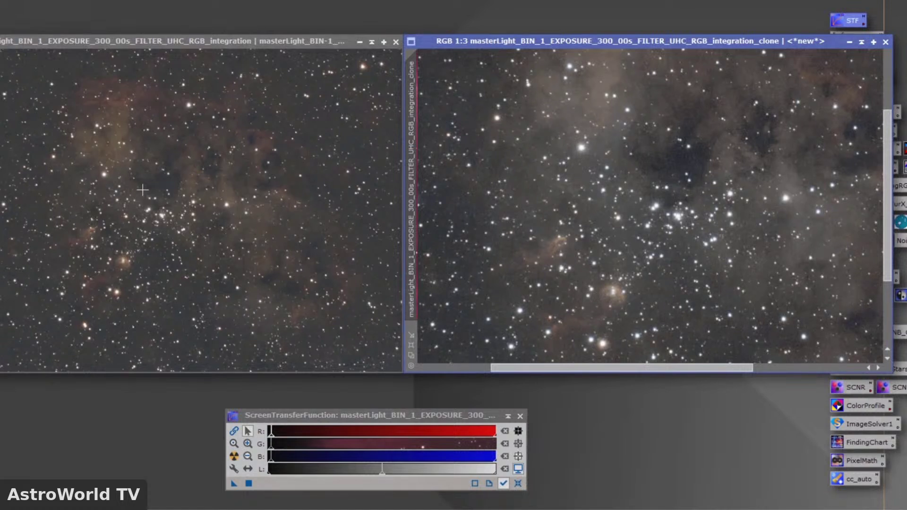
scroll(143, 190, up, 1)
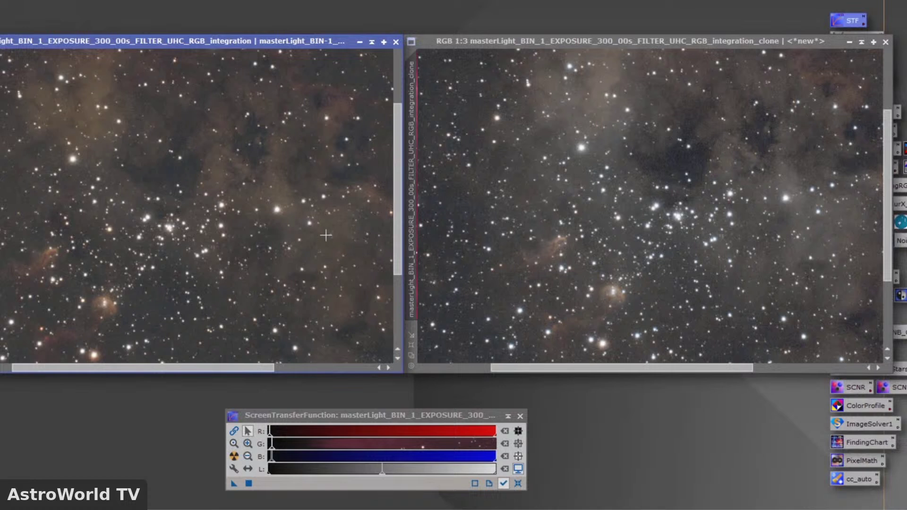
scroll(326, 235, down, 3)
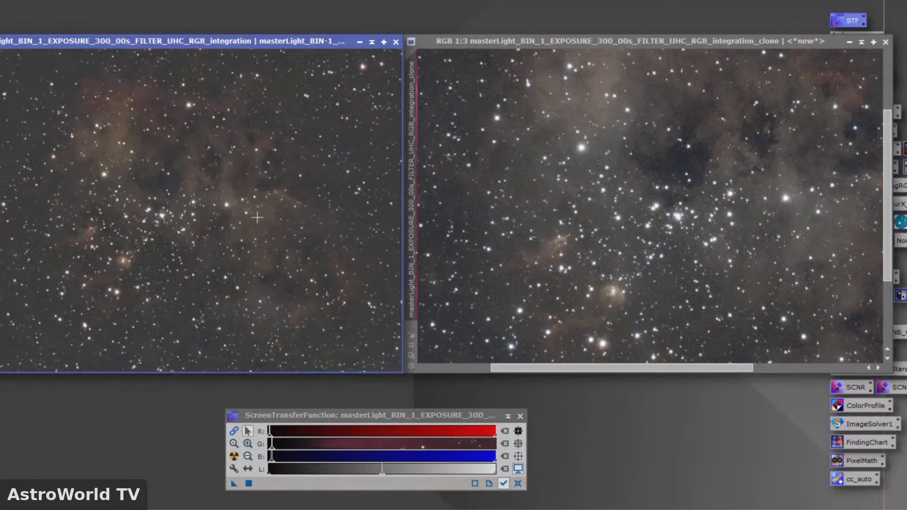
scroll(287, 215, down, 1)
scroll(287, 215, up, 1)
scroll(736, 210, down, 2)
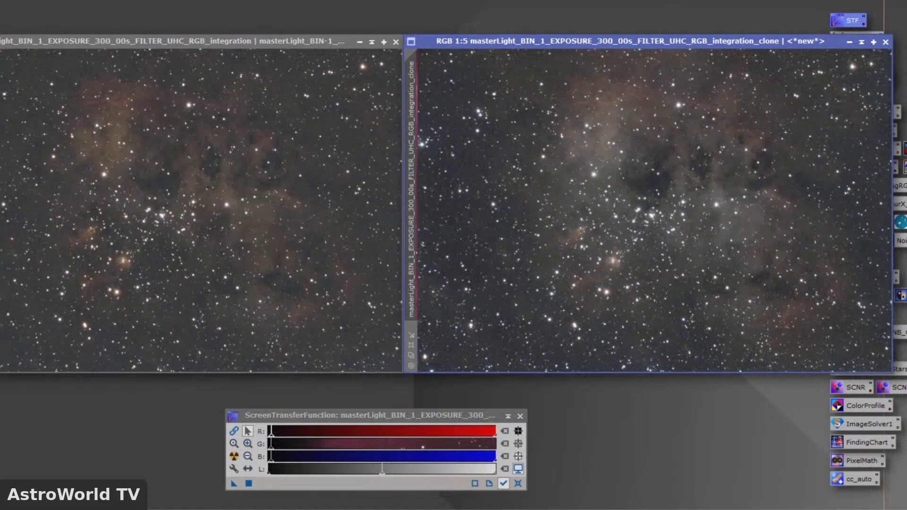
Look up the IC410_Tadpole UHC RGB master file among the recent image files
key(alt+f)
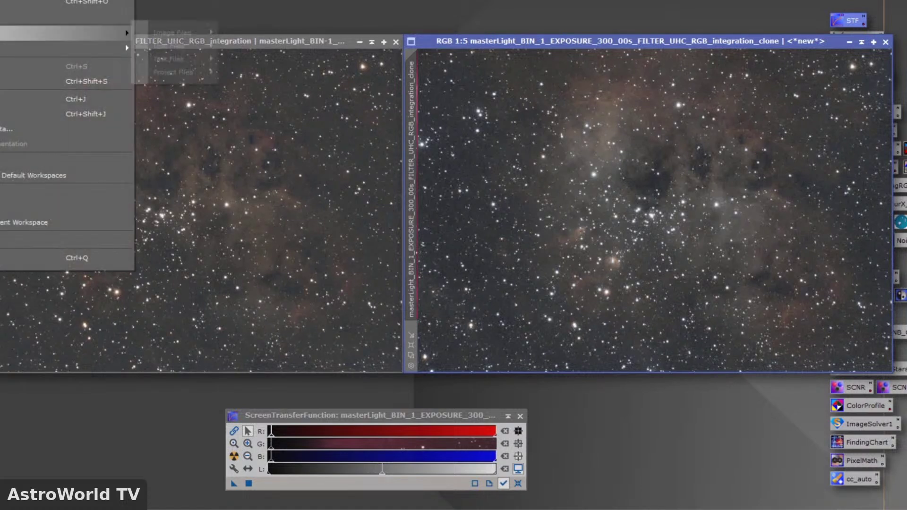
mouse_move(194, 38)
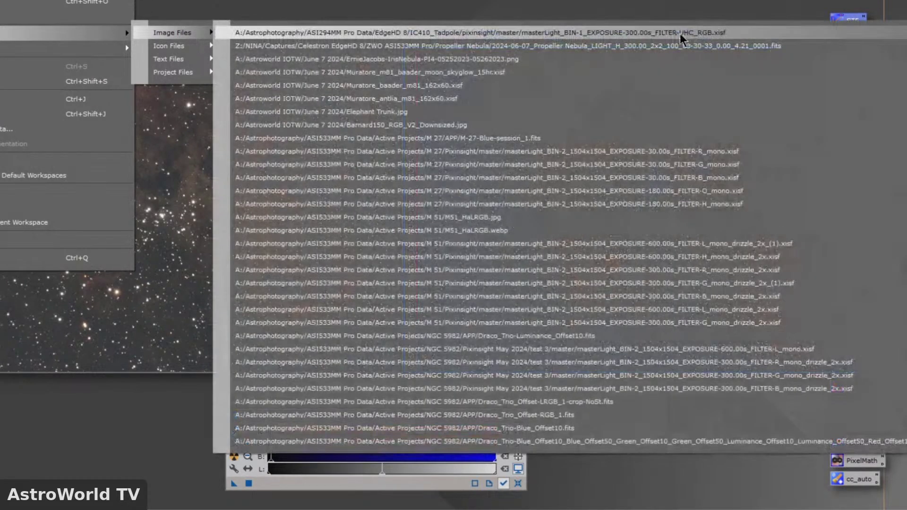
click(688, 33)
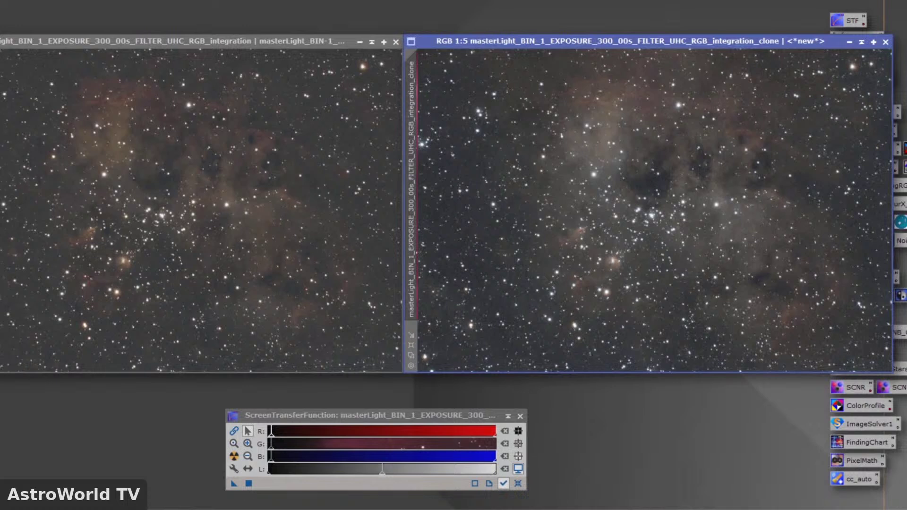
mouse_move(600, 509)
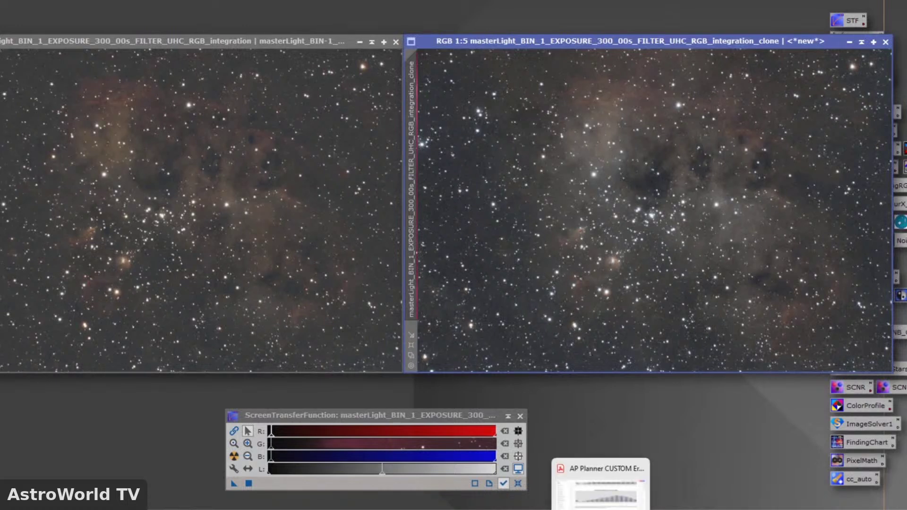
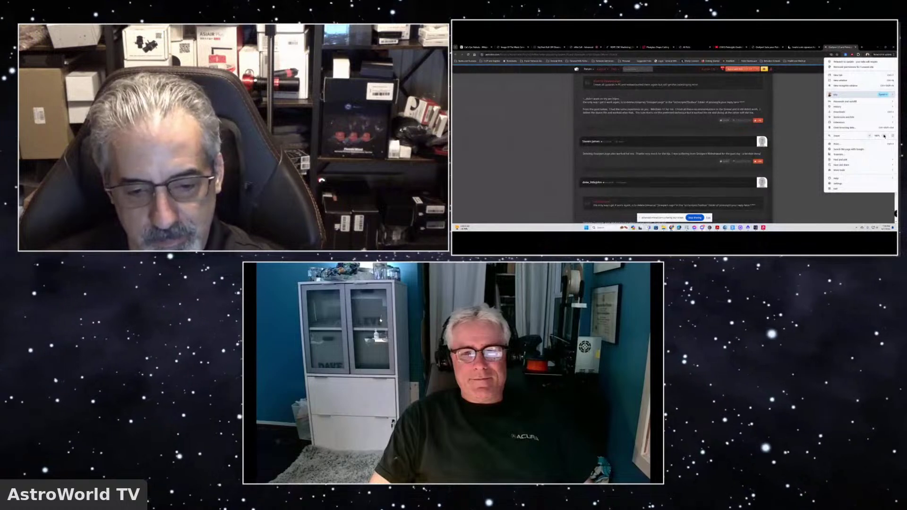
Enlarge the forum thread page and read the replies about deleting Graxpert.xsgn and the GraXpert Suite for PixInsight
click(884, 136)
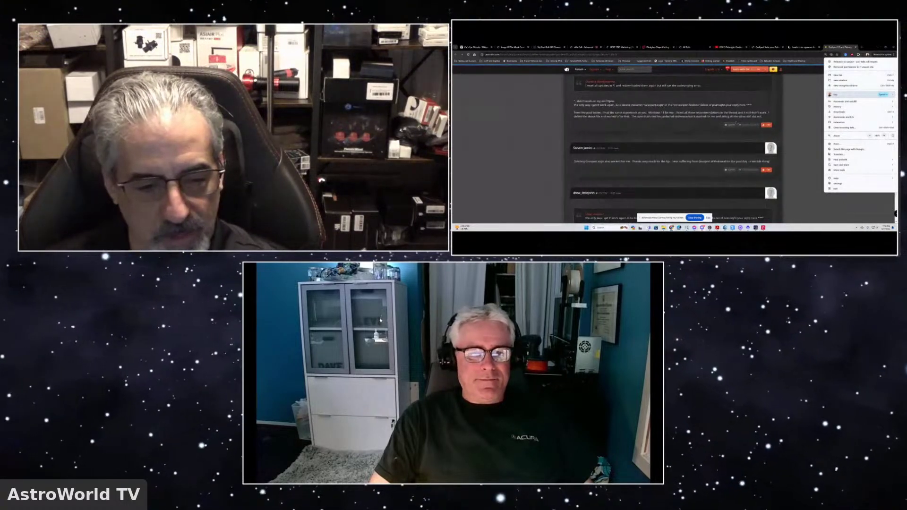
click(690, 132)
scroll(690, 132, down, 1)
scroll(690, 133, down, 3)
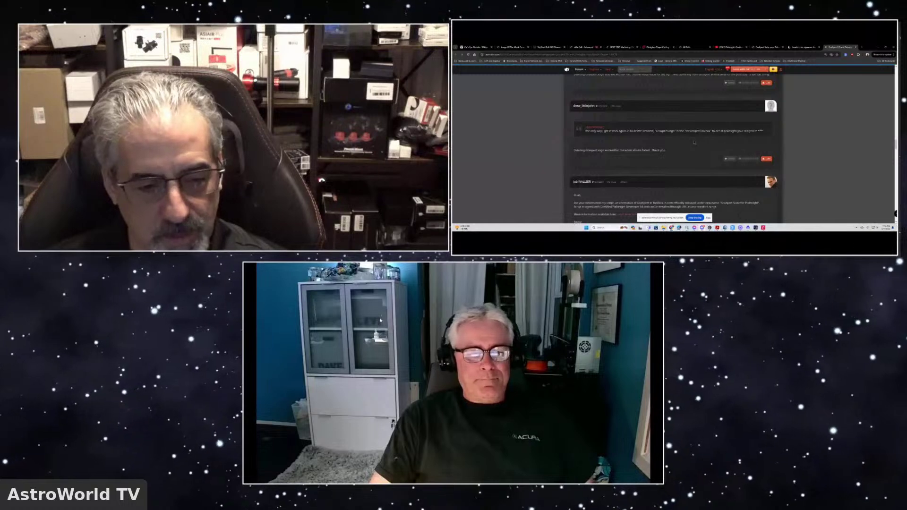
scroll(638, 129, down, 1)
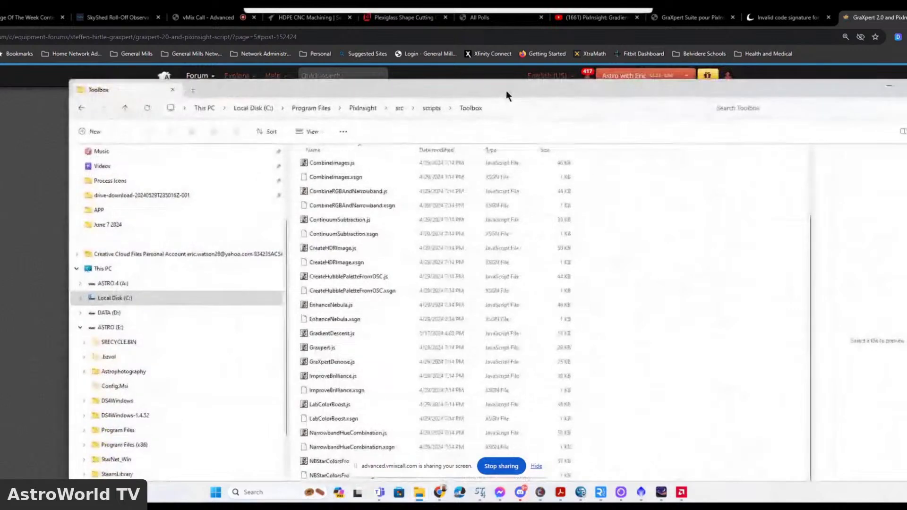
Check PixInsight's src\scripts\Toolbox folder against the forum reply on deleting or renaming Graxpert.xsgn
double_click(506, 93)
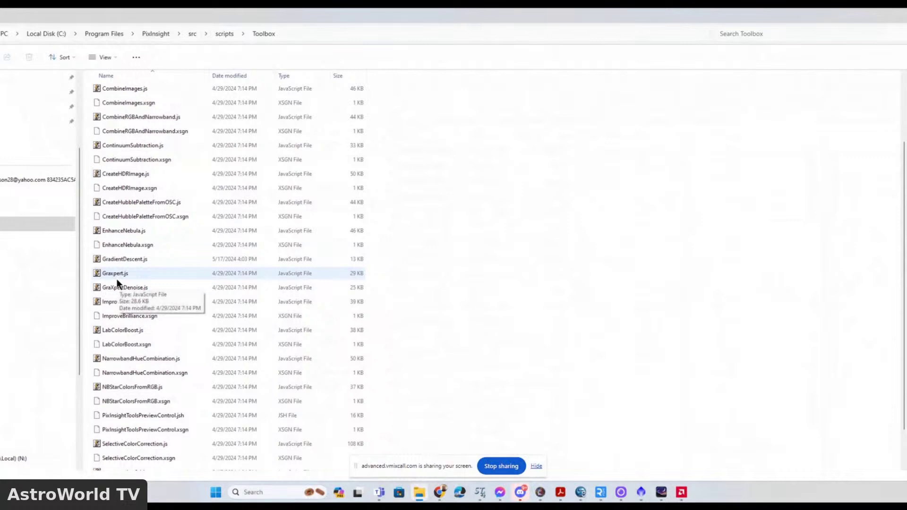
drag(535, 23, 707, 64)
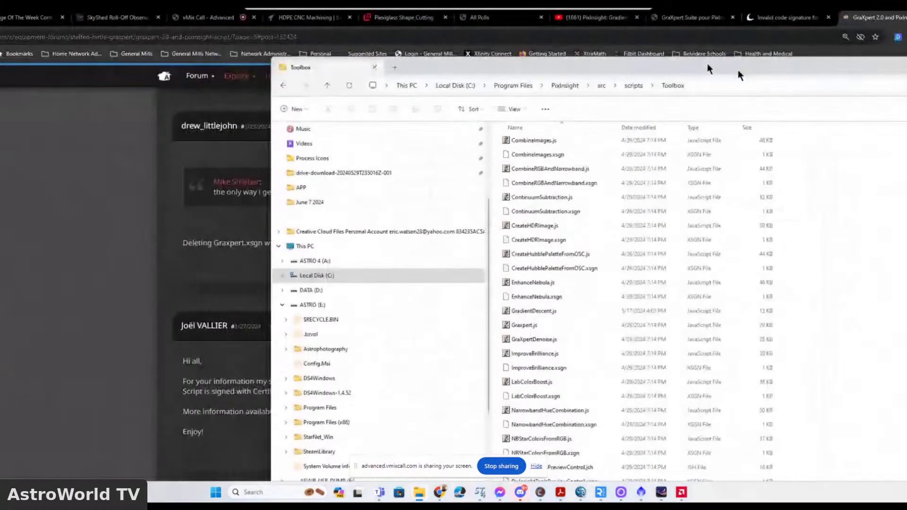
key(alt+Tab)
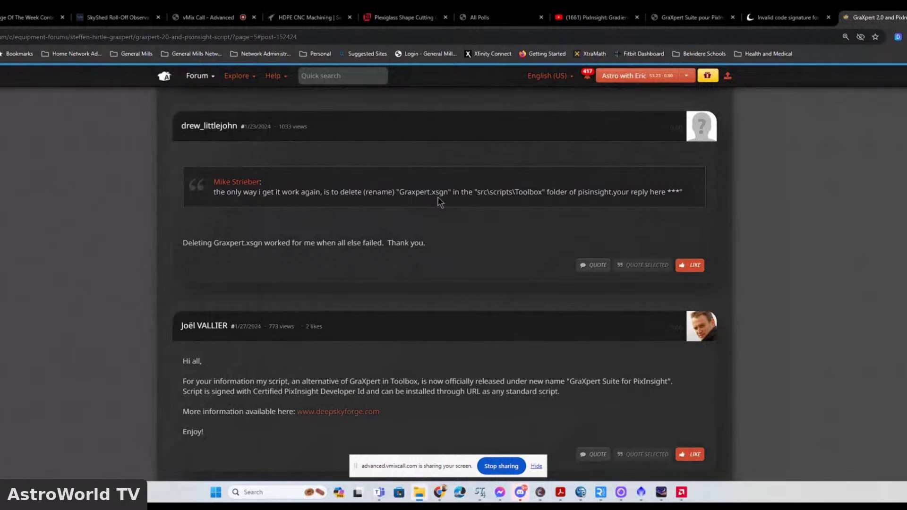
drag(904, 74, 551, 75)
double_click(551, 75)
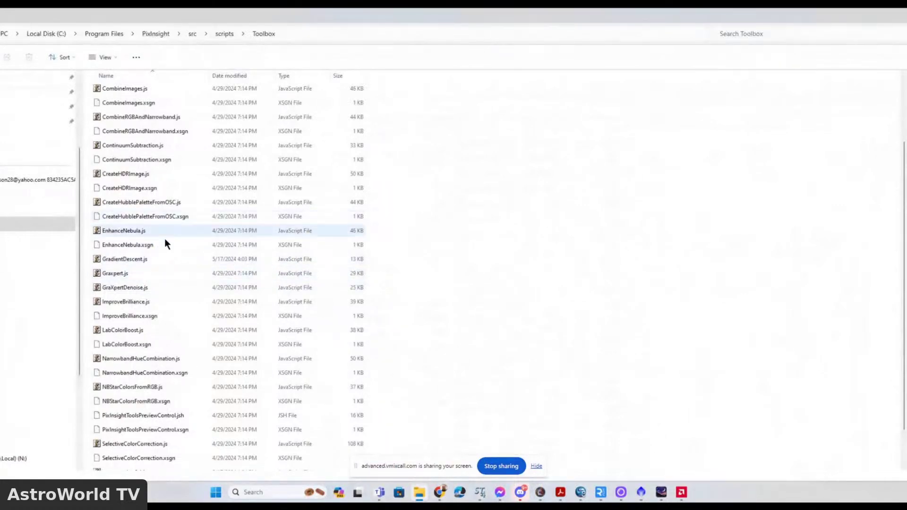
Look through the rest of the Toolbox files, showing its place in the parent scripts folder and reopening it
scroll(174, 297, down, 1)
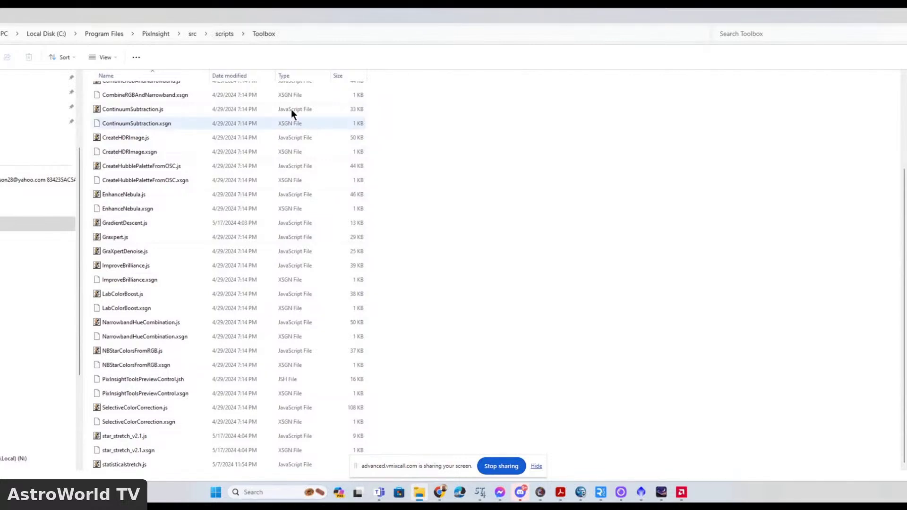
click(214, 34)
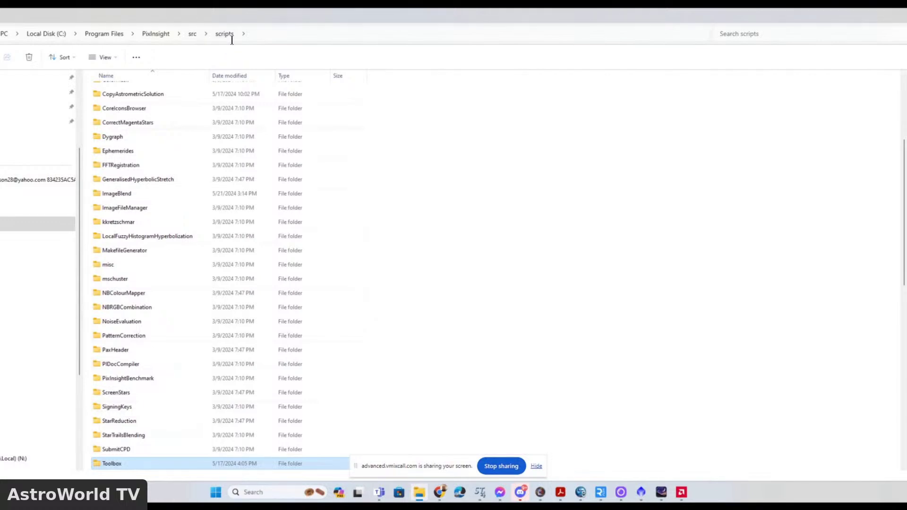
double_click(120, 464)
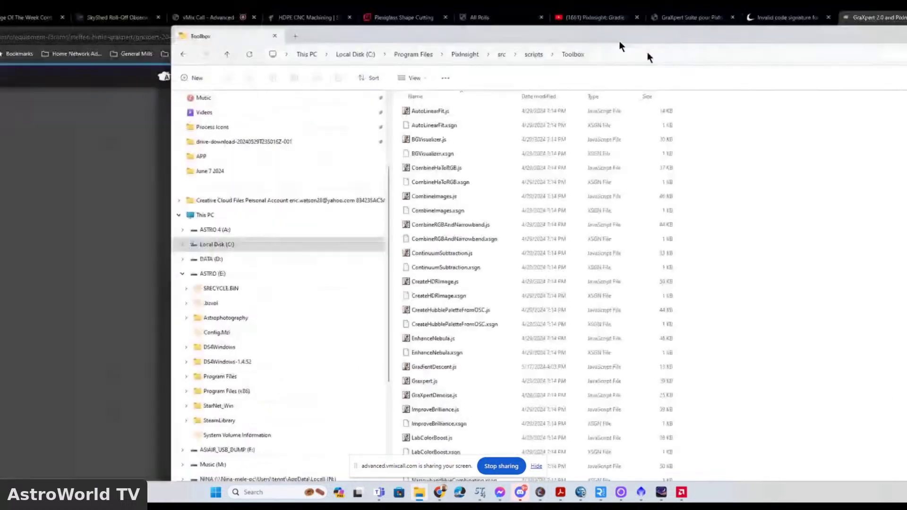
click(619, 40)
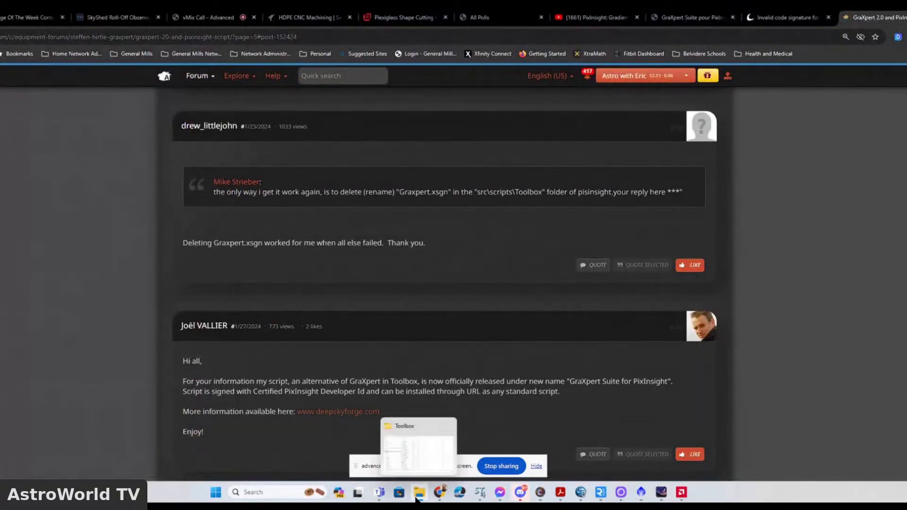
Bring up the live chat window and place the Toolbox folder window beside it
mouse_move(439, 492)
click(440, 454)
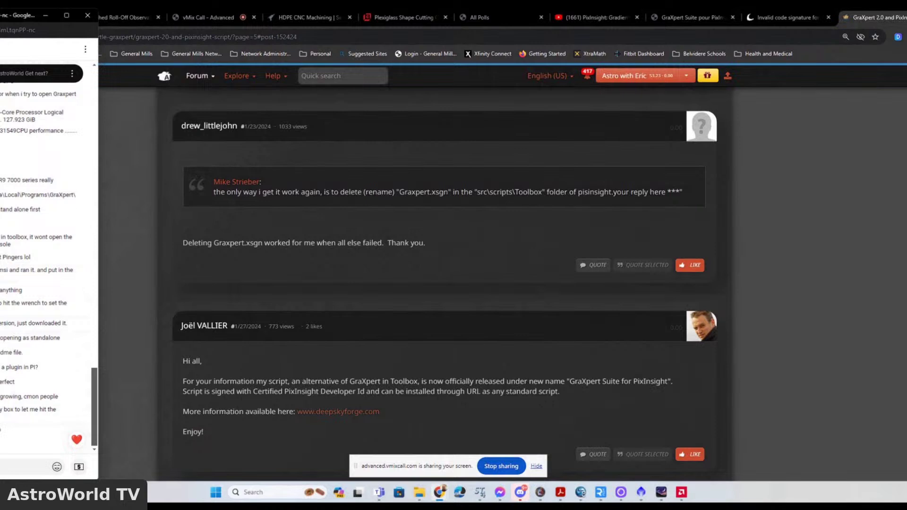
key(super+e)
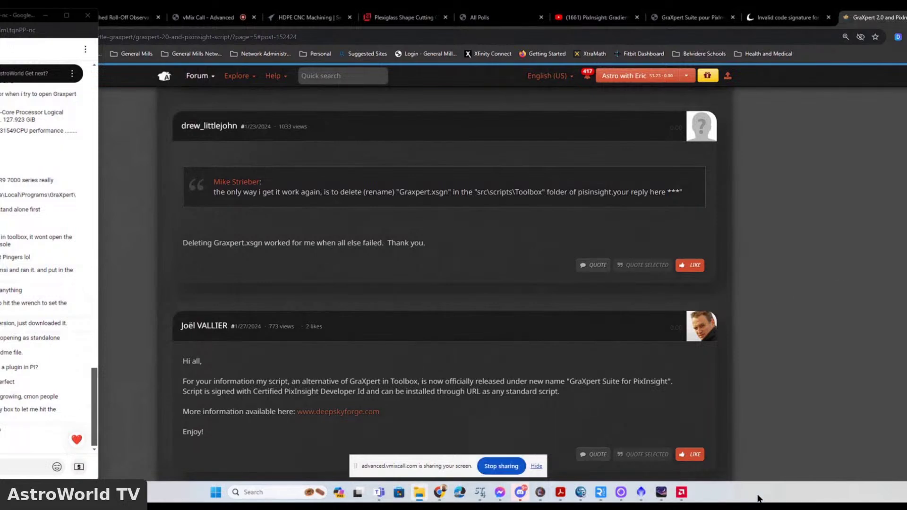
click(641, 493)
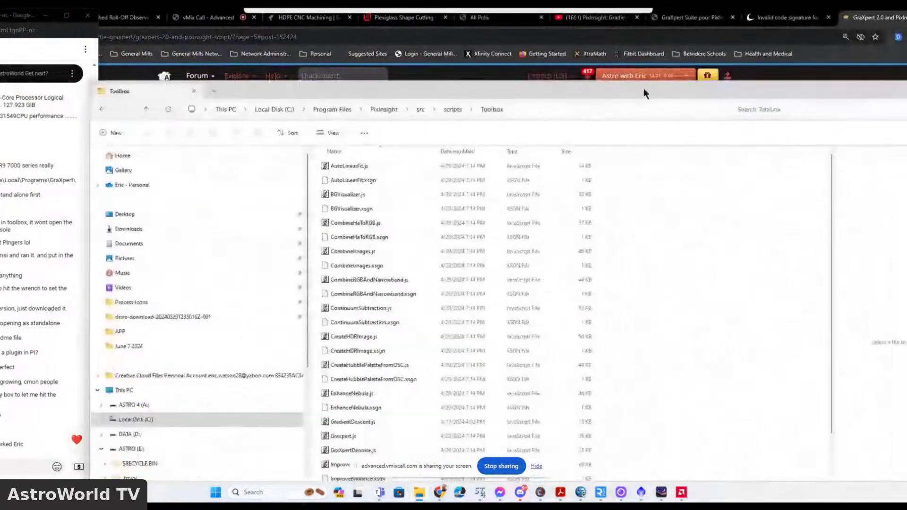
drag(645, 94, 654, 19)
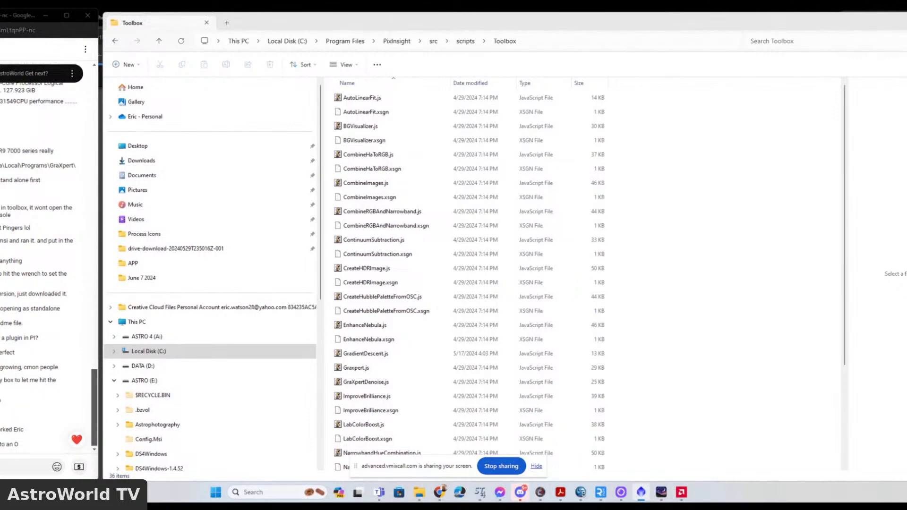
Switch to PixInsight and examine which scripts the Toolbox category offers, then put the PixInsight and folder windows away
drag(906, 40, 431, 36)
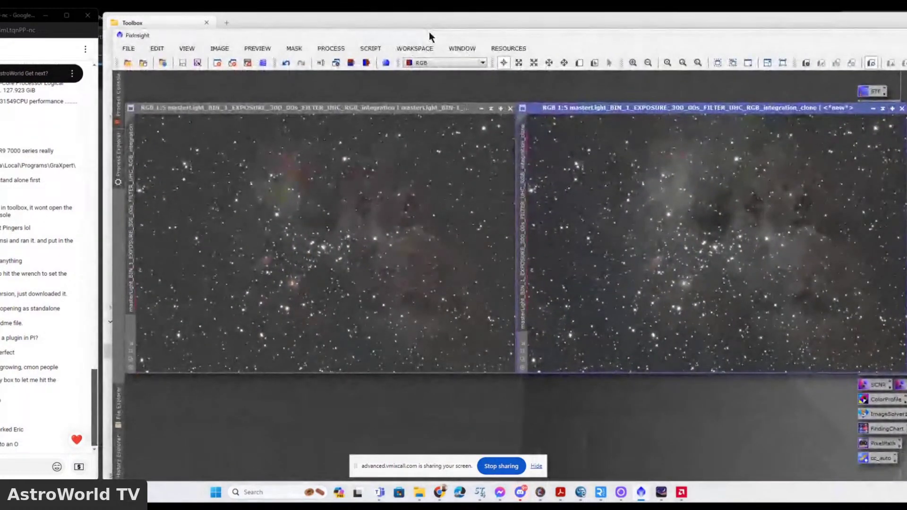
click(374, 49)
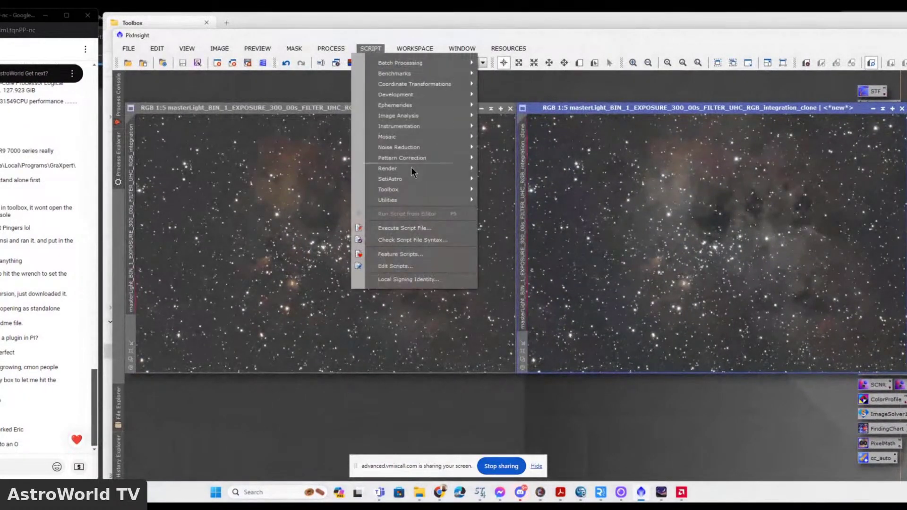
mouse_move(412, 189)
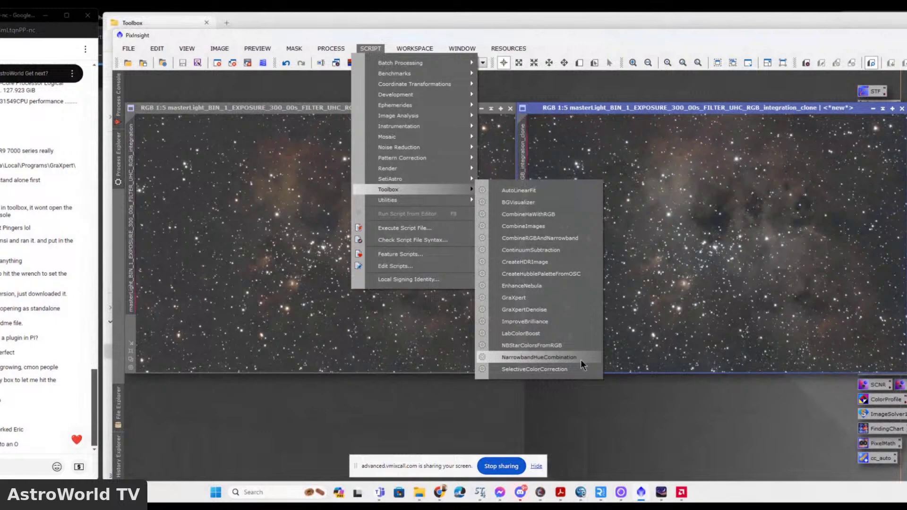
key(Escape)
key(Escape)
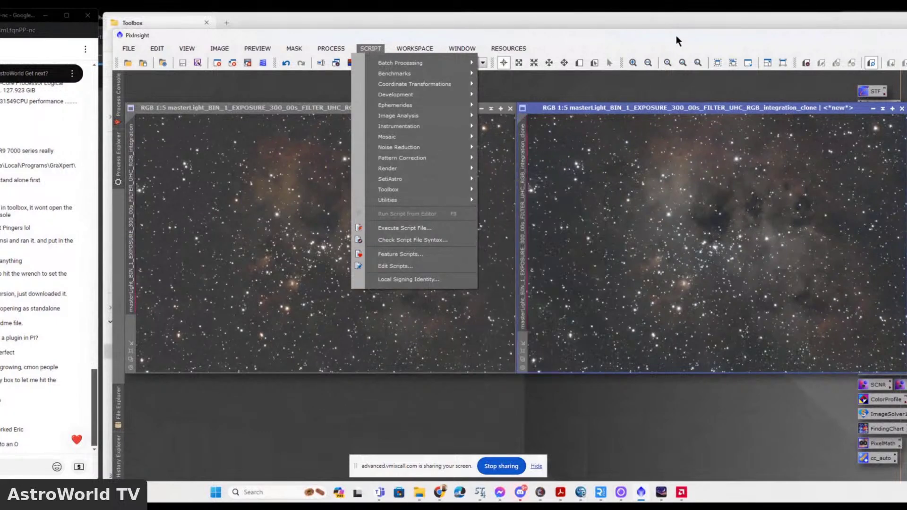
key(super+Down)
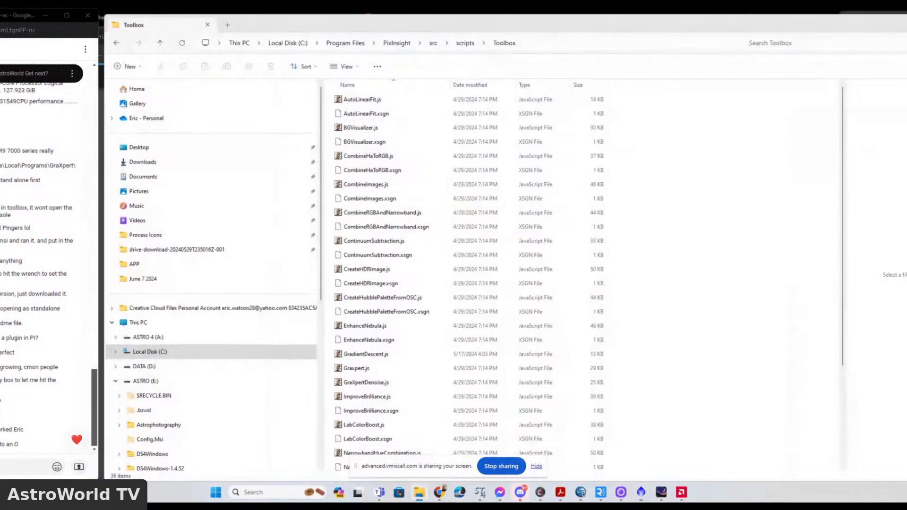
key(super+Down)
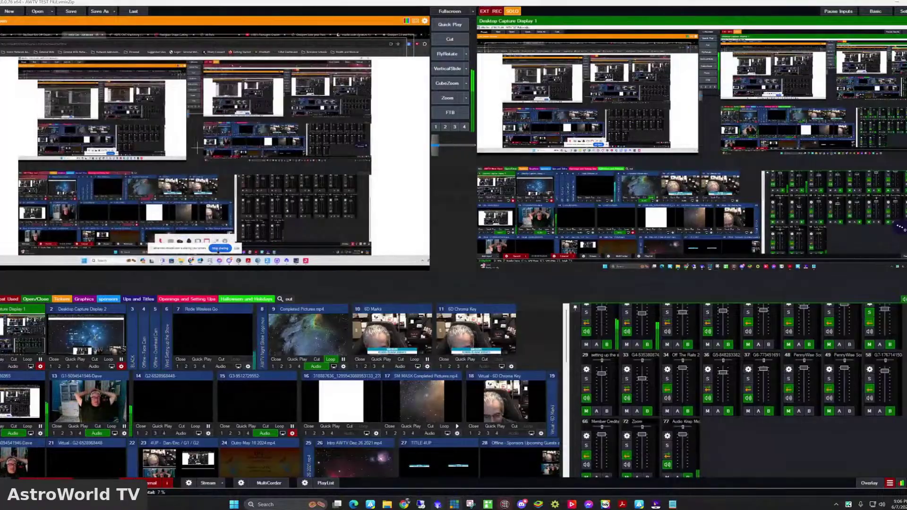
Switch to PixInsight and examine the available script categories, including the scripts under Render
click(438, 505)
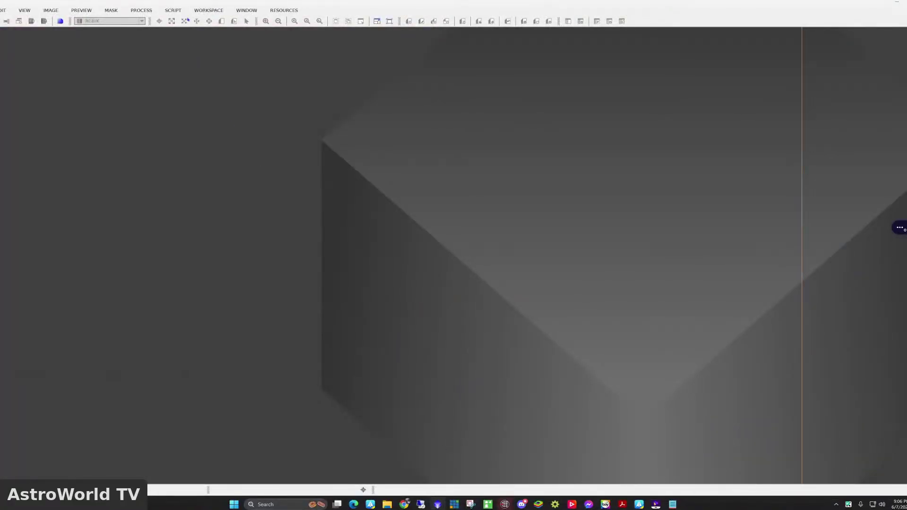
click(172, 10)
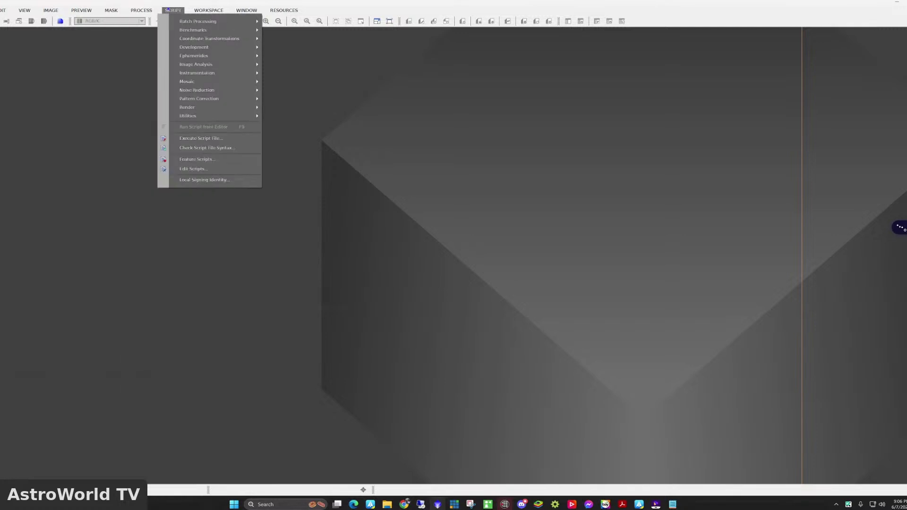
mouse_move(186, 81)
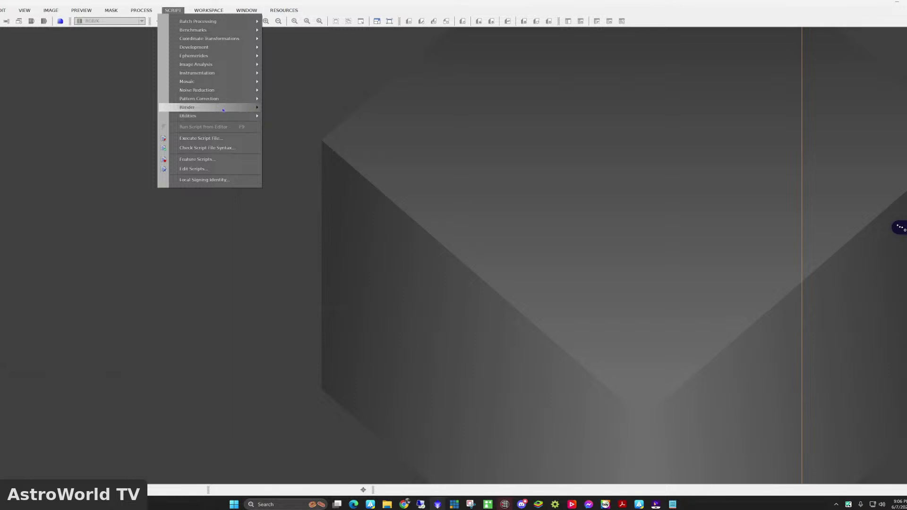
mouse_move(223, 110)
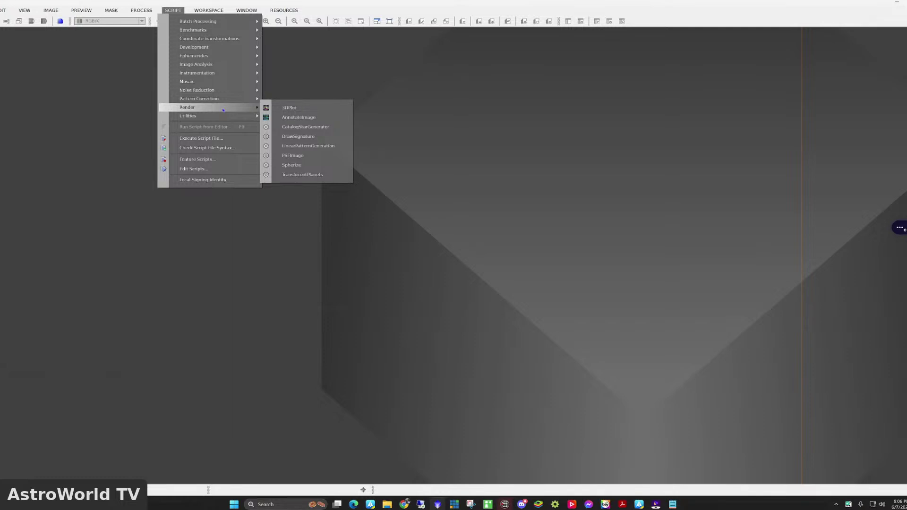
Open PixInsight's Feature Scripts manager and look through the whole list of registered scripts
click(215, 160)
scroll(368, 201, down, 10)
scroll(367, 202, down, 19)
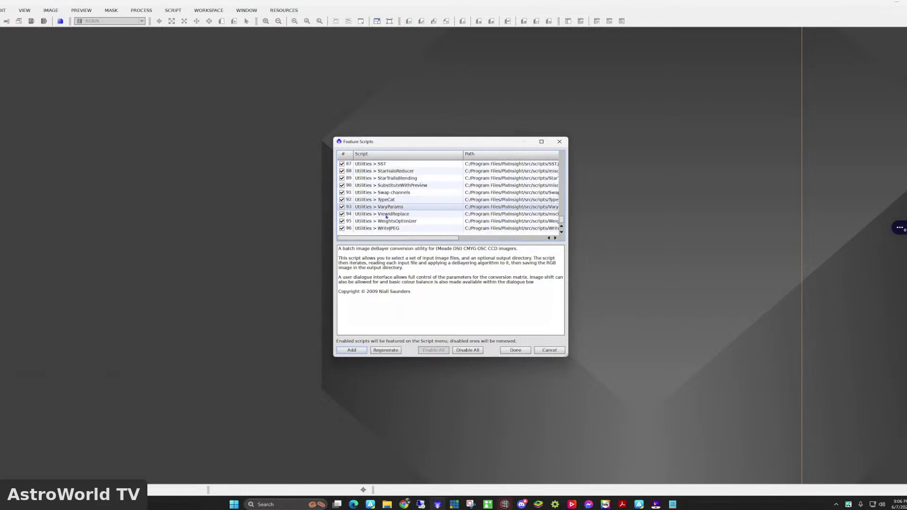
scroll(383, 218, up, 18)
scroll(381, 218, up, 10)
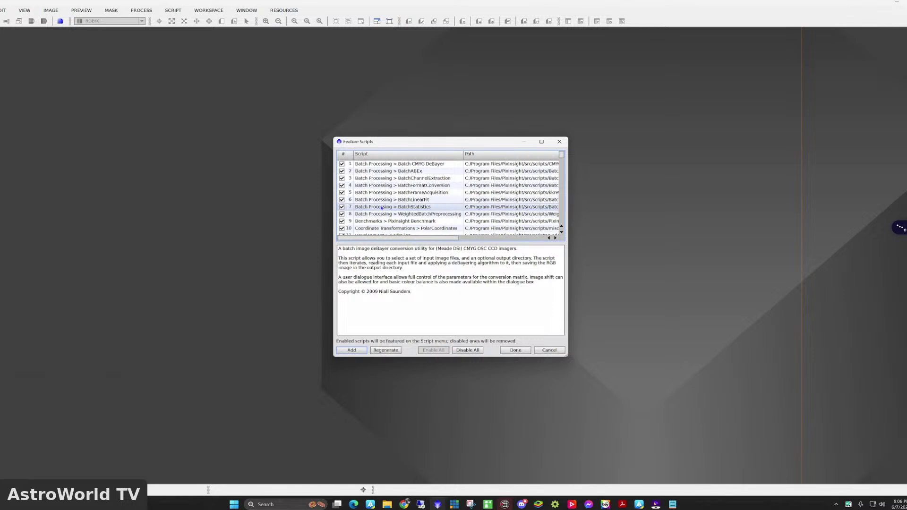
Try regenerating the Feature Scripts list, check its entries down to the last Utilities script, and cancel the dialog
click(387, 350)
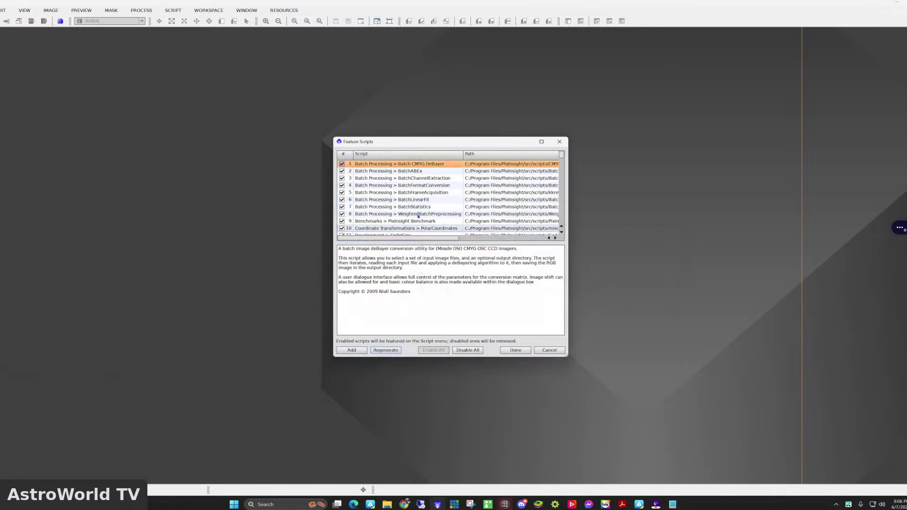
scroll(418, 216, down, 20)
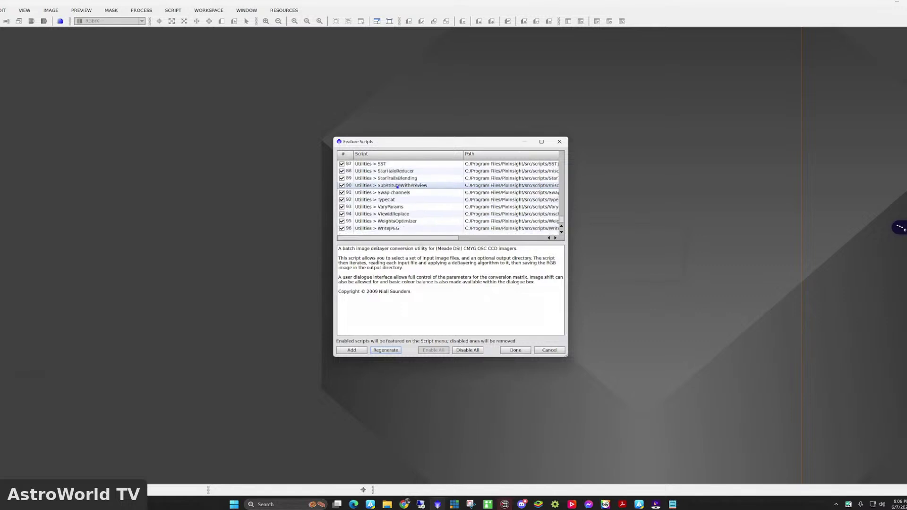
click(548, 351)
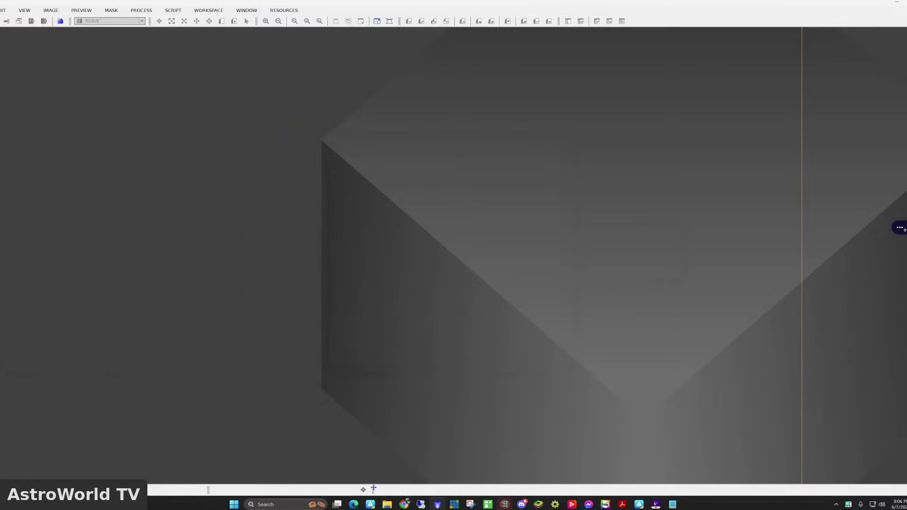
Switch to File Explorer, centre its window over PixInsight, and open the PixInsight folder in C:\Program Files
click(387, 504)
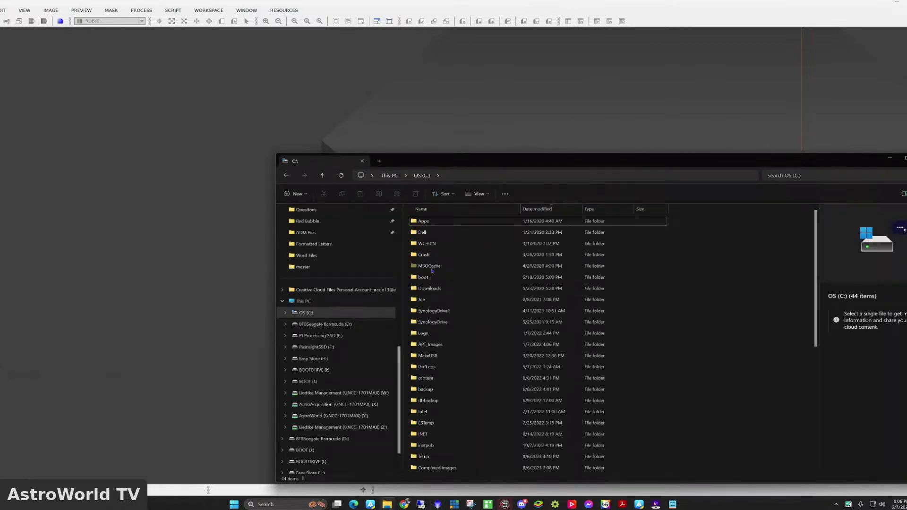
drag(500, 163, 402, 61)
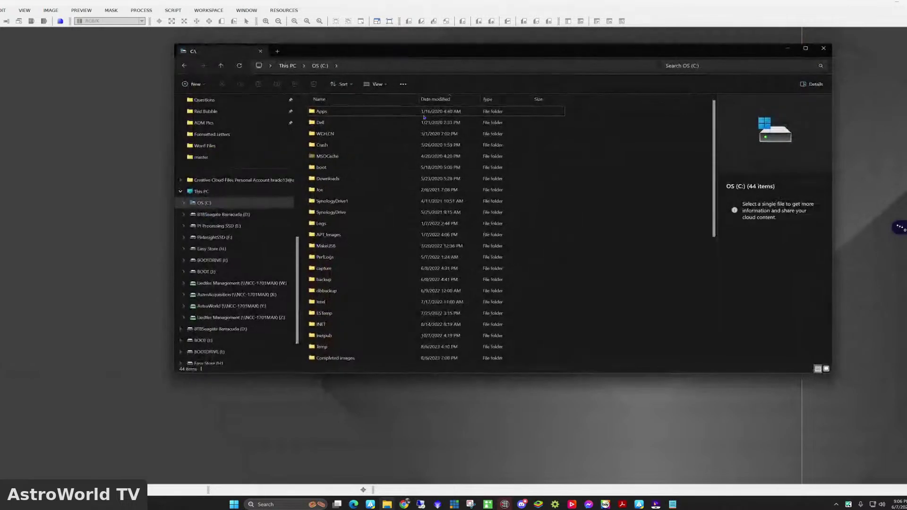
scroll(371, 246, down, 4)
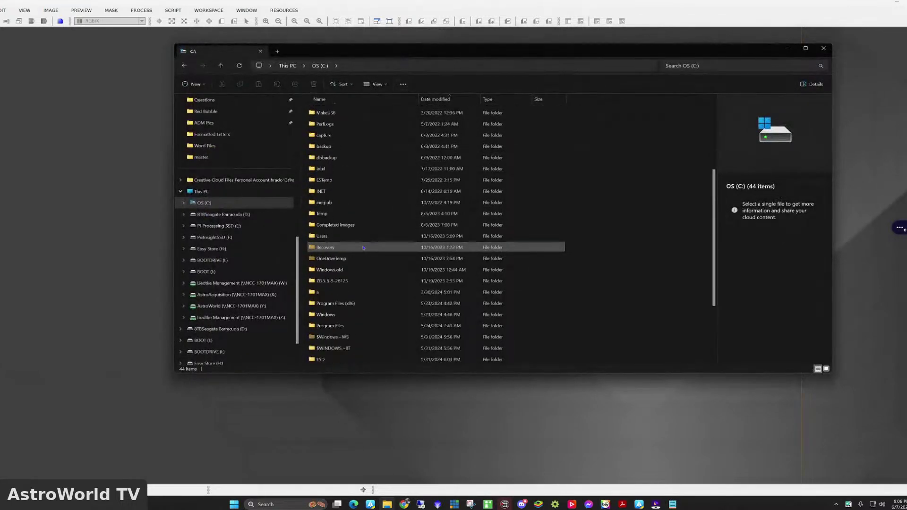
double_click(348, 327)
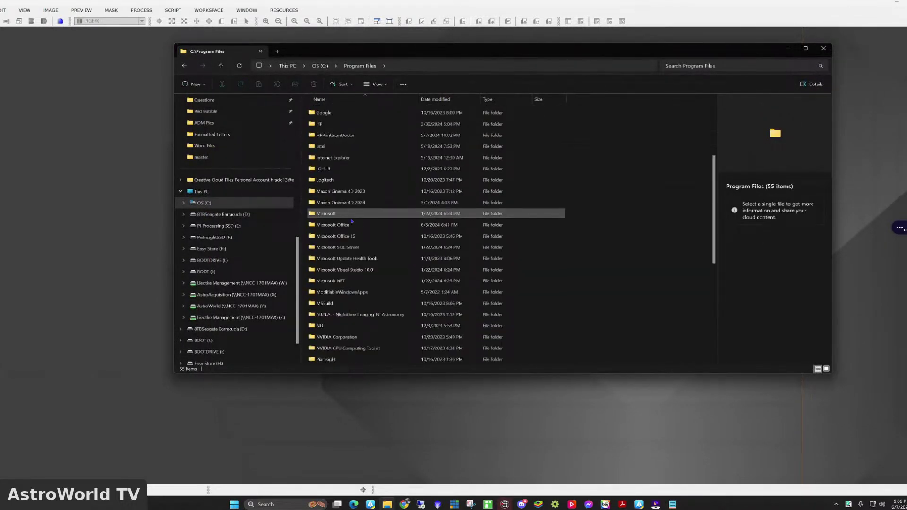
scroll(352, 222, down, 6)
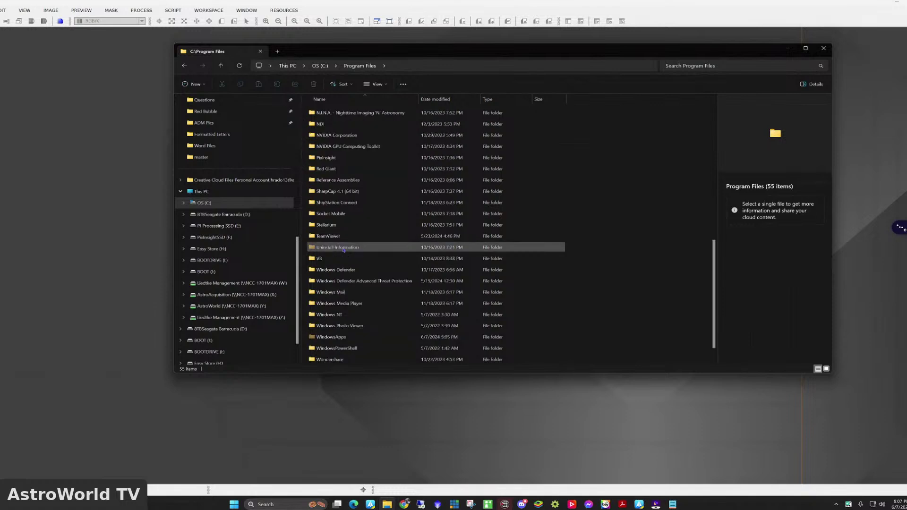
scroll(343, 251, up, 1)
scroll(344, 252, up, 2)
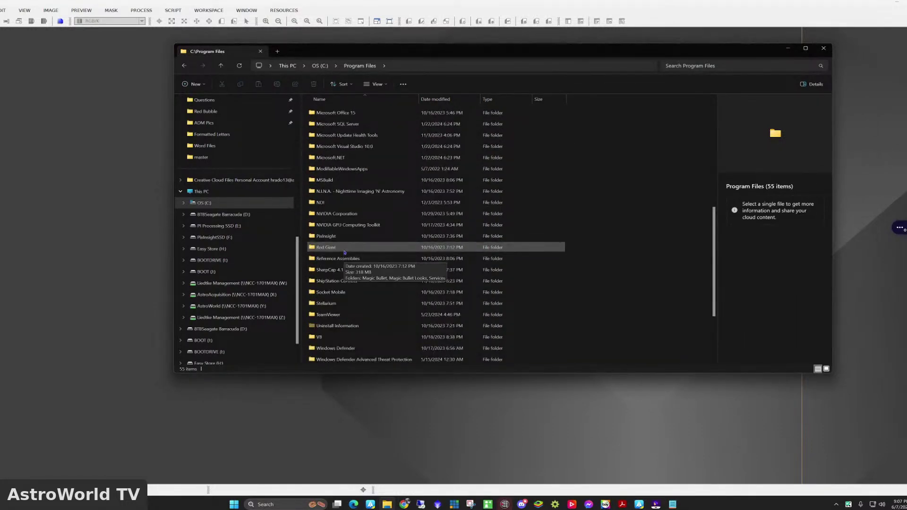
double_click(350, 236)
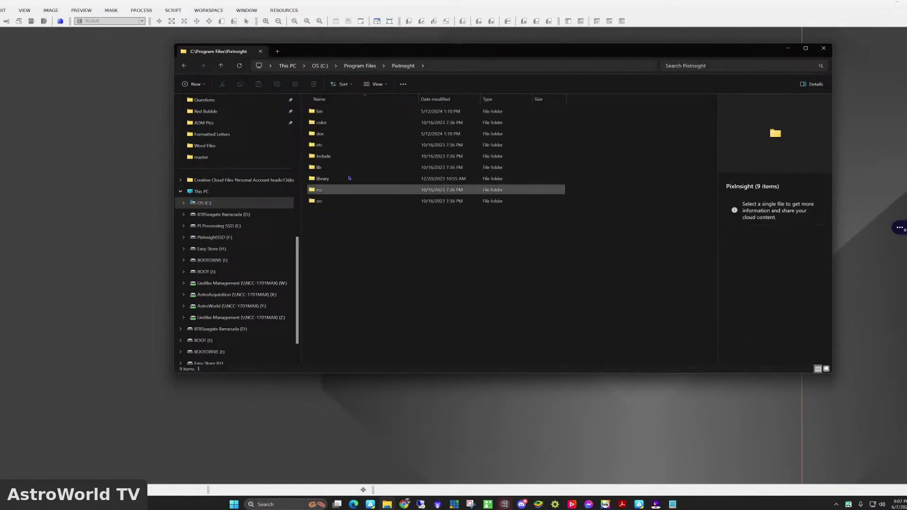
Look through PixInsight's src\scripts folder, then close File Explorer and switch back to the live video mixer
double_click(331, 201)
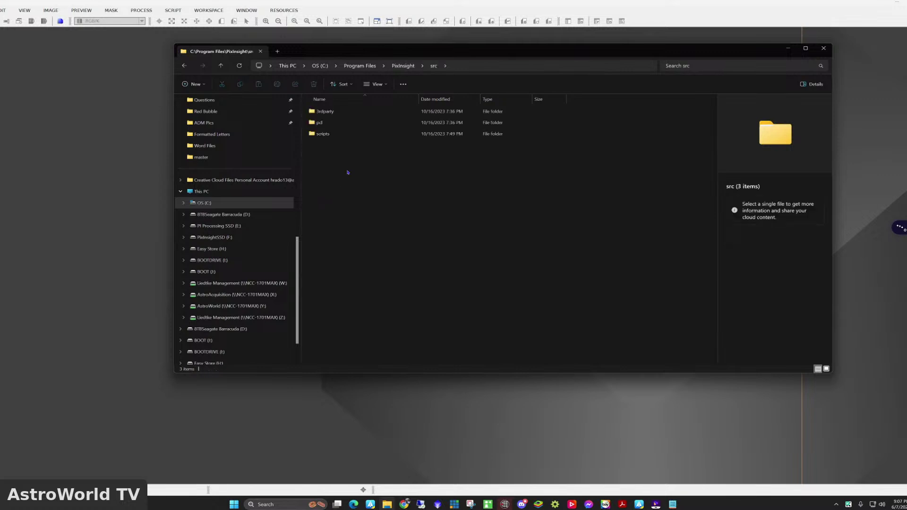
double_click(331, 133)
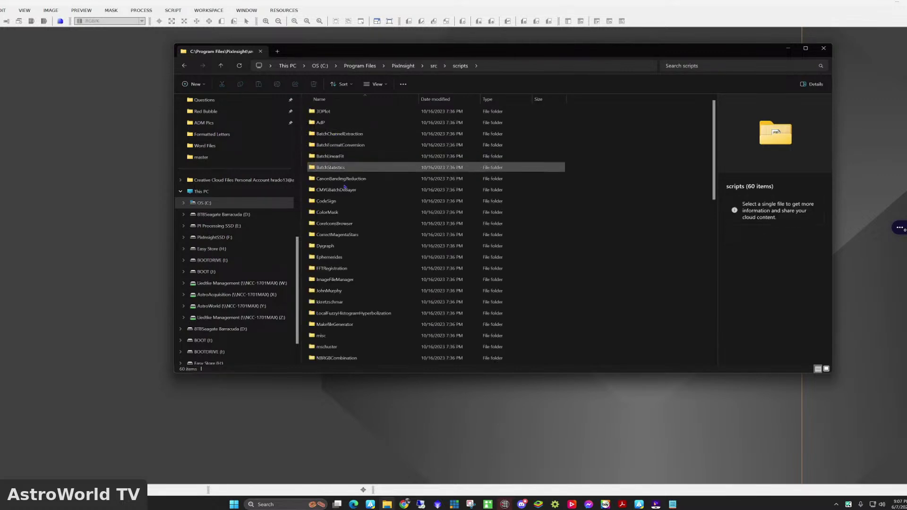
scroll(350, 207, down, 6)
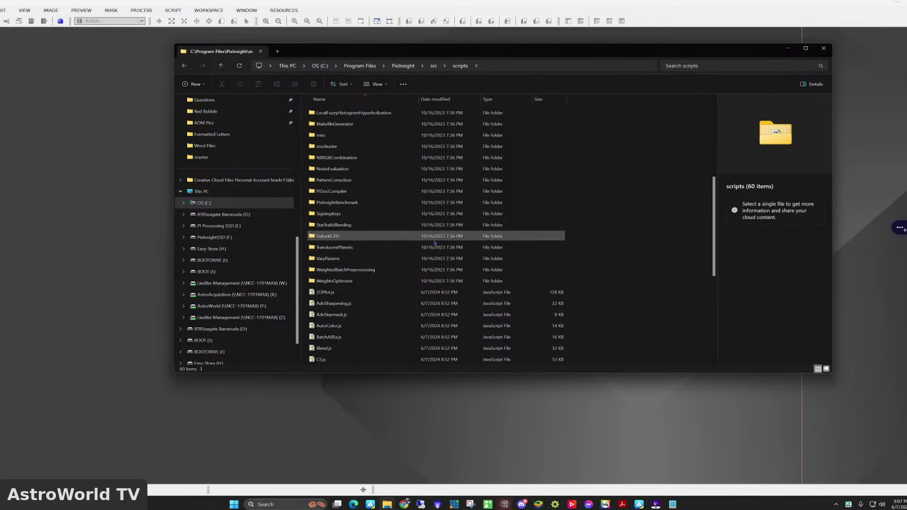
click(824, 48)
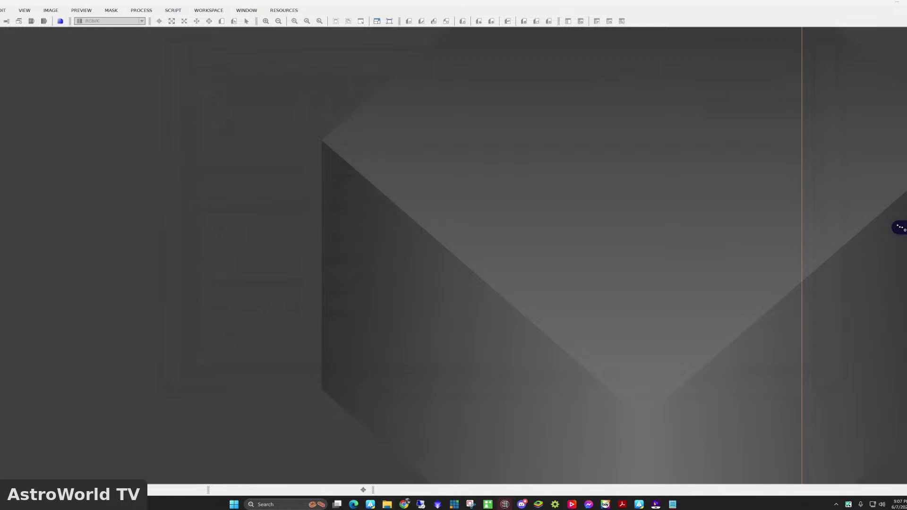
key(alt+Tab)
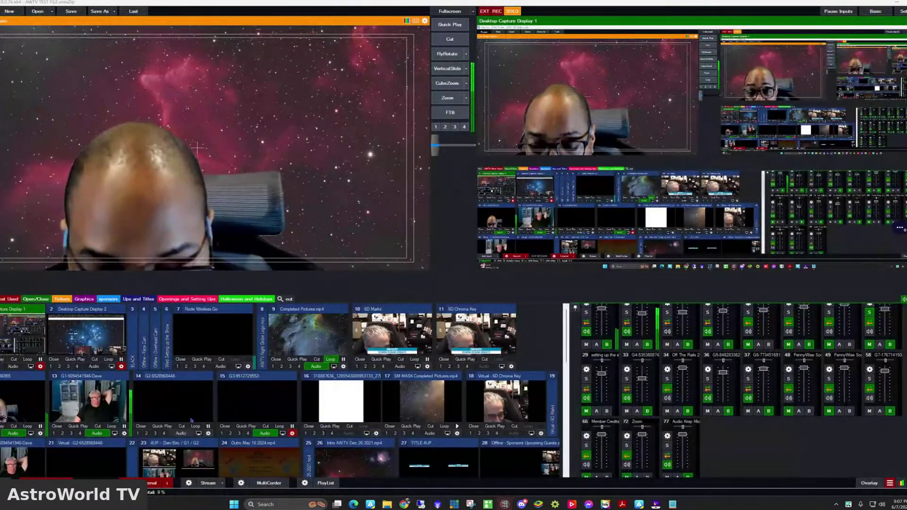
scroll(187, 433, down, 2)
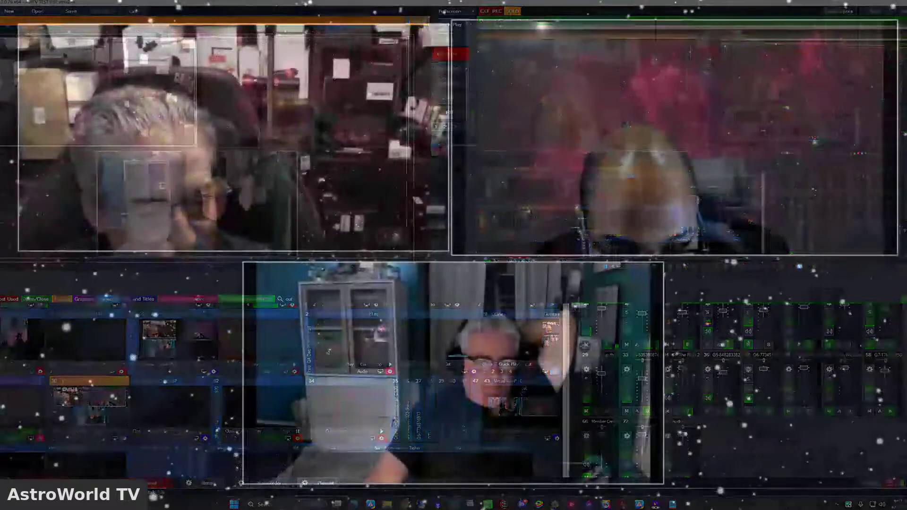
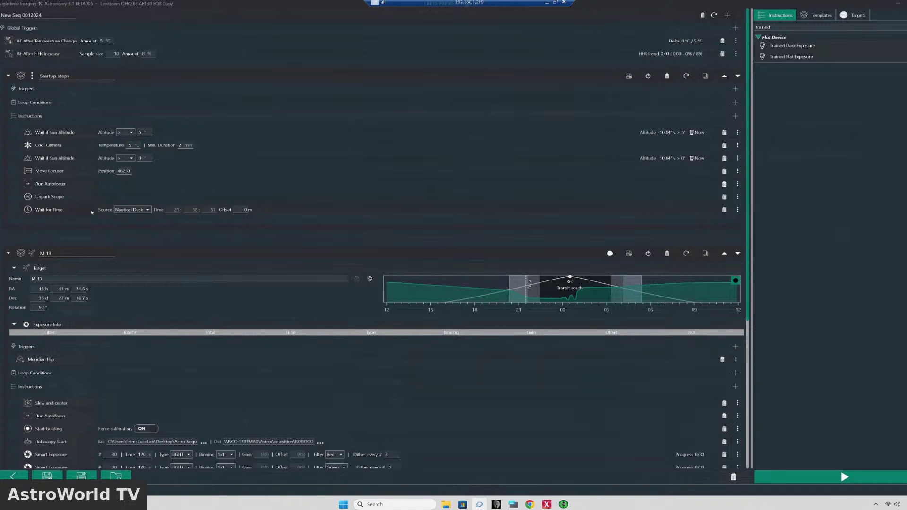
In N.I.N.A., find the Robocopy Stop instruction and add it after the Trained Dark Exposure in the M 13 target
scroll(91, 212, down, 8)
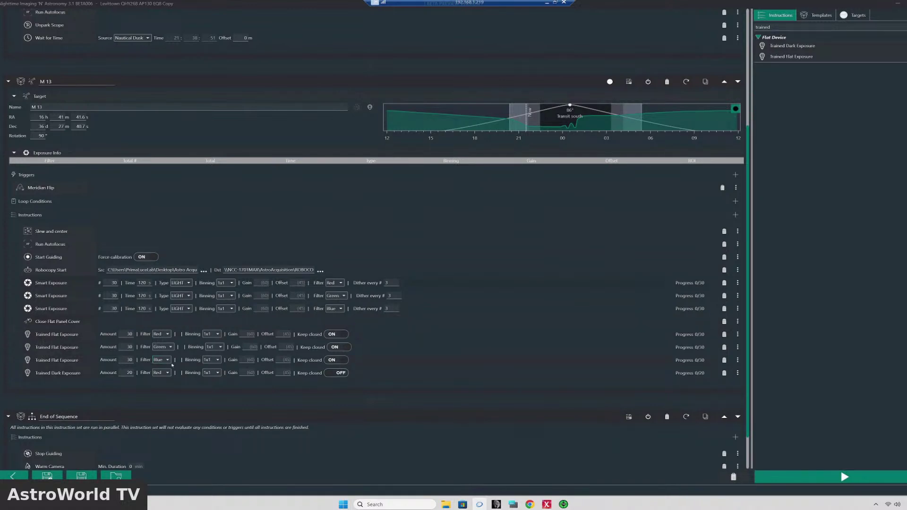
scroll(248, 361, down, 2)
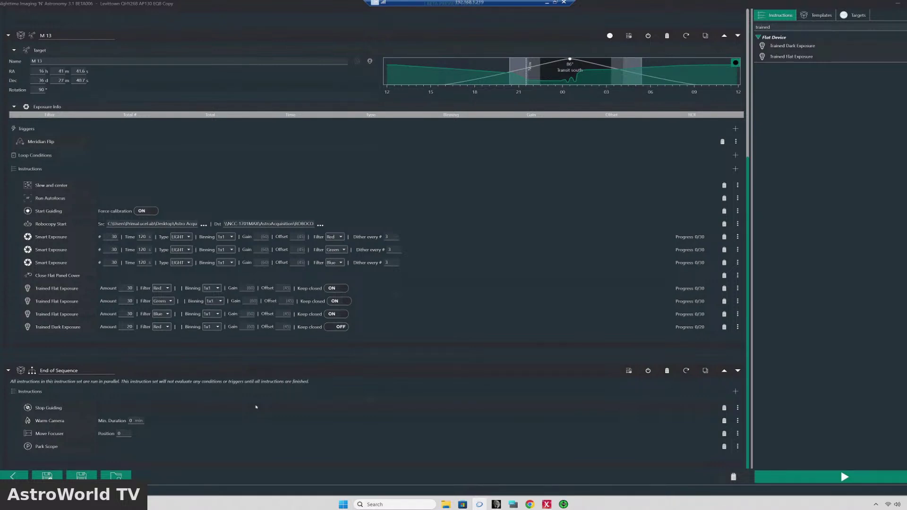
drag(784, 27, 731, 22)
text(robo)
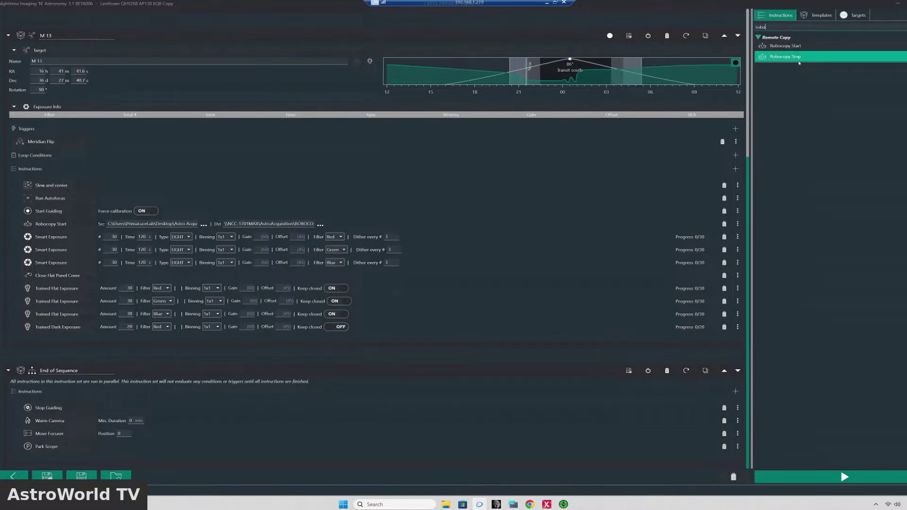
mouse_move(785, 56)
mouse_down()
mouse_move(249, 270)
mouse_move(108, 310)
mouse_move(74, 336)
mouse_up()
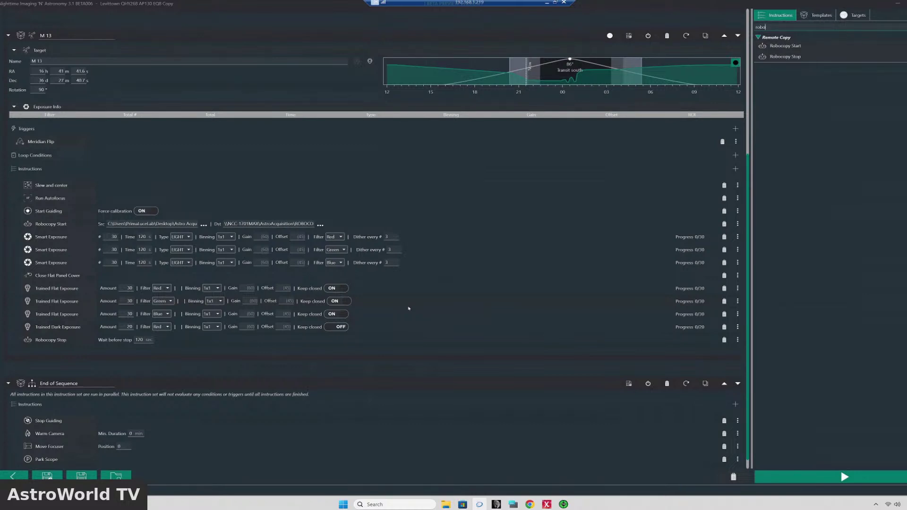
Search the sequencer instructions for "conn", clear the filter to show the full list, and repeat the search
drag(782, 26, 734, 29)
text(conn)
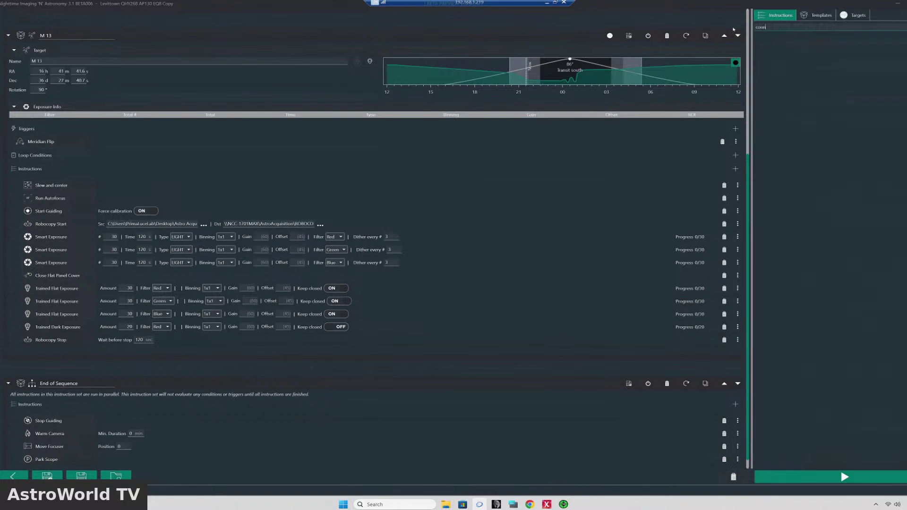
key(BackSpace)
key(BackSpace)
key(BackSpace)
key(BackSpace)
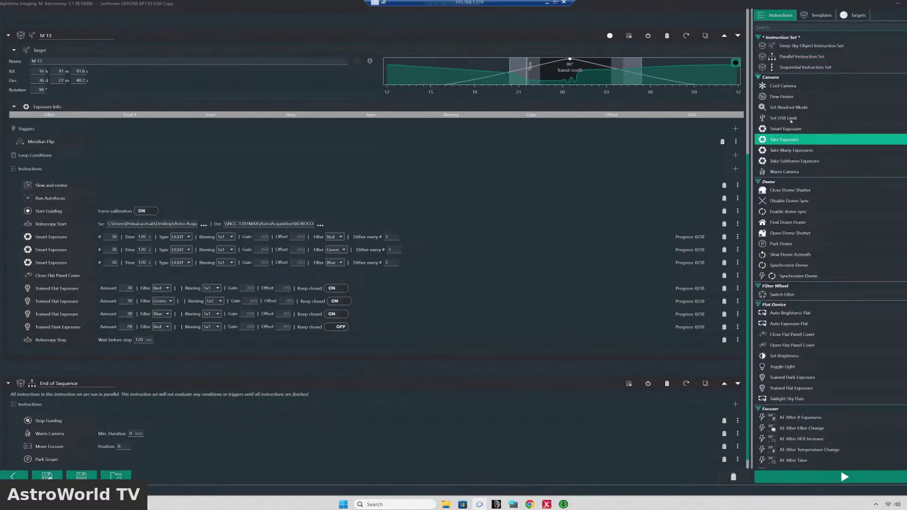
text(conn)
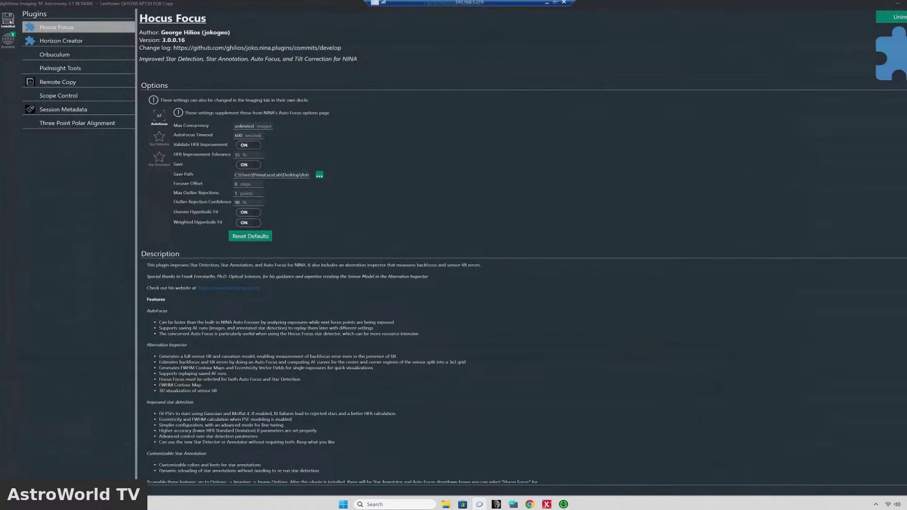
Look through N.I.N.A.'s available plugins and show the details of the Connector plugin
click(8, 39)
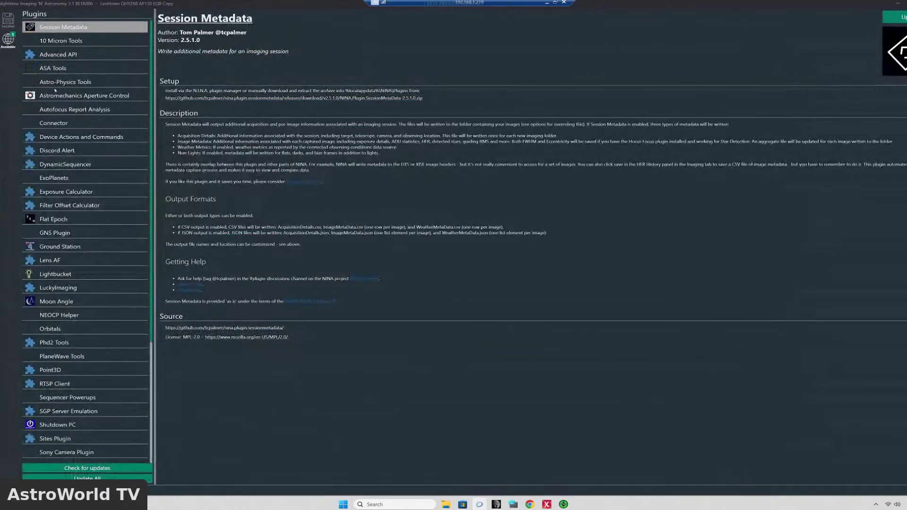
scroll(67, 117, down, 3)
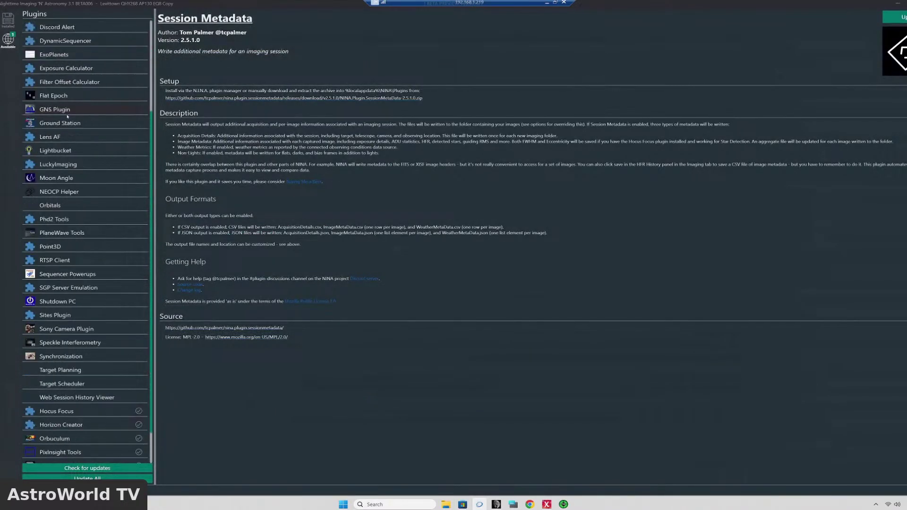
scroll(67, 117, up, 3)
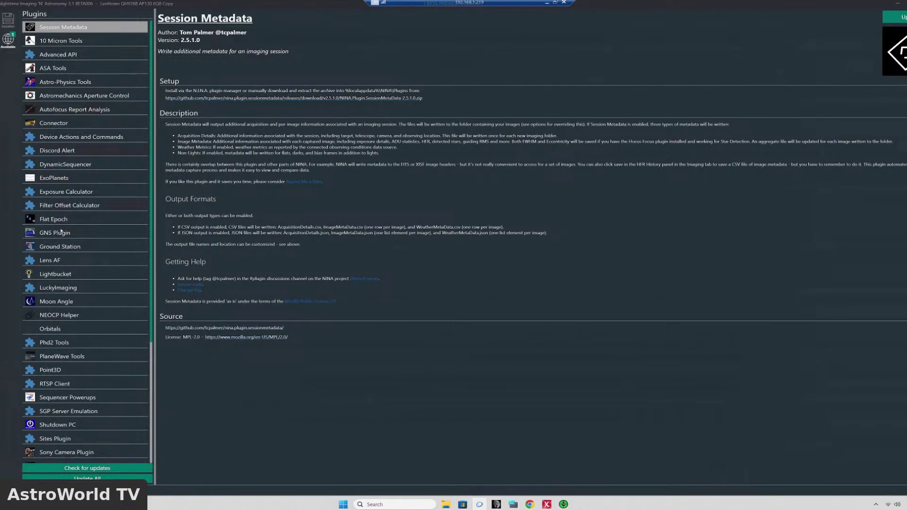
click(56, 123)
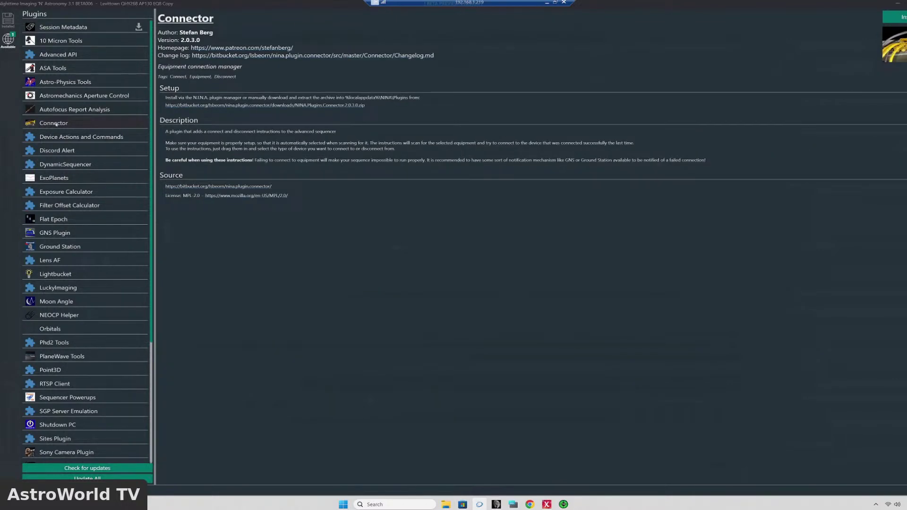
click(131, 128)
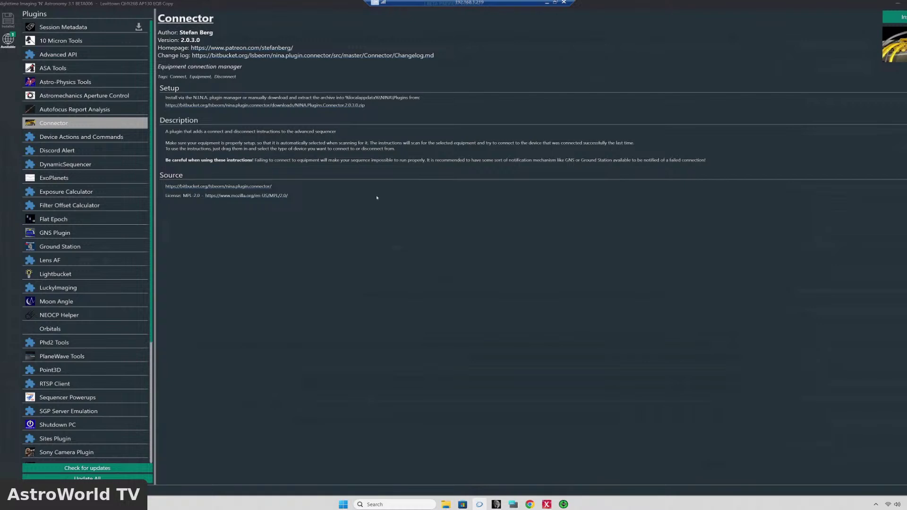
Install the Connector plugin and save the M 13 sequence
click(895, 17)
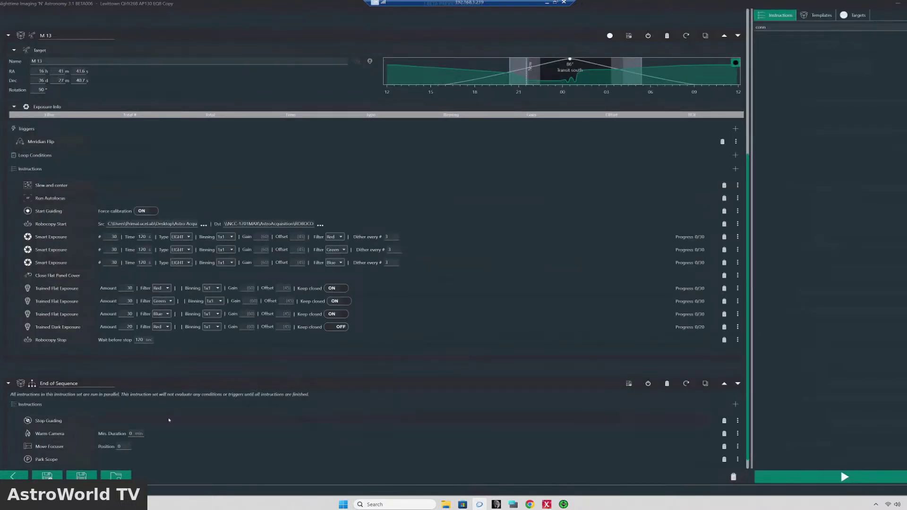
scroll(169, 421, down, 1)
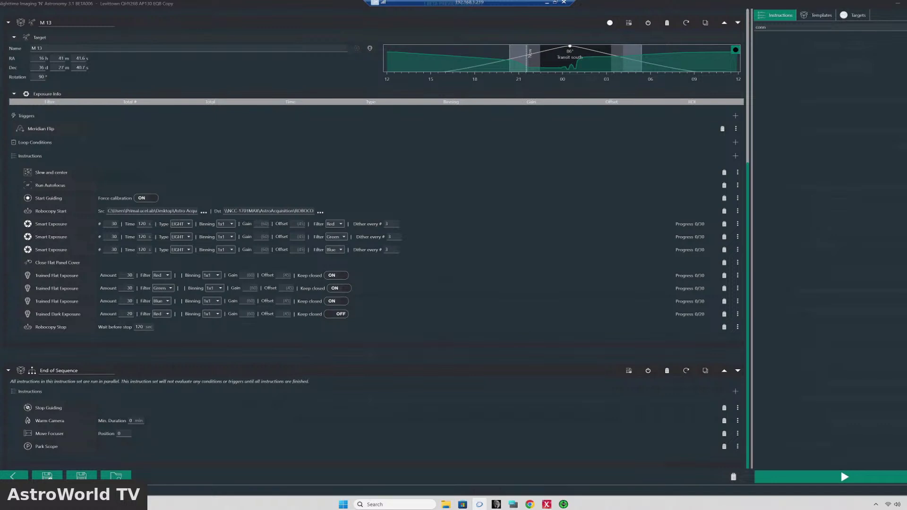
key(ctrl+s)
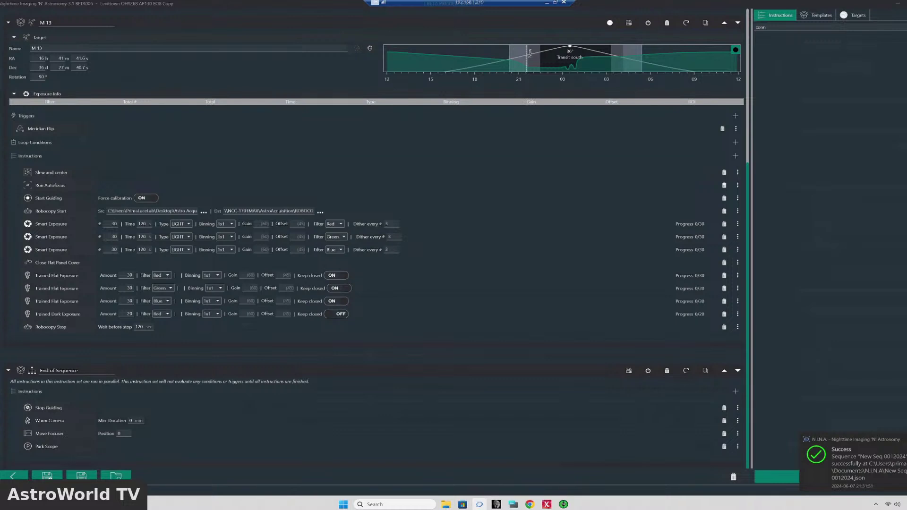
Restart N.I.N.A. with the Levittown QHY268 AP130 EQ8 Copy profile and reopen the sequence file New Seq 0012024.json
key(alt+F4)
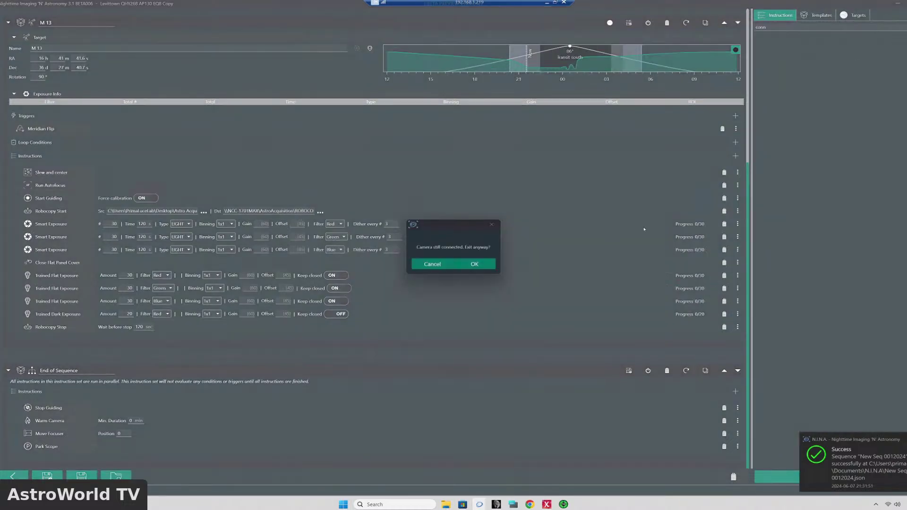
click(469, 267)
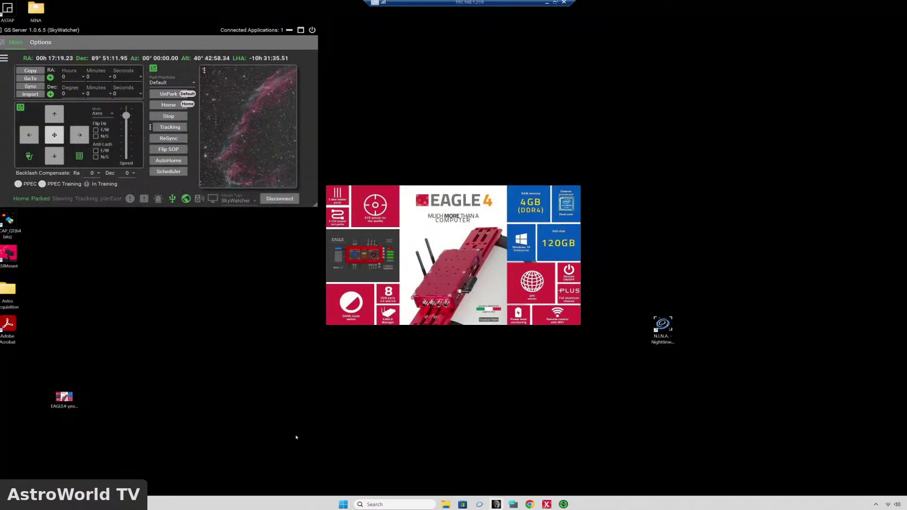
click(479, 505)
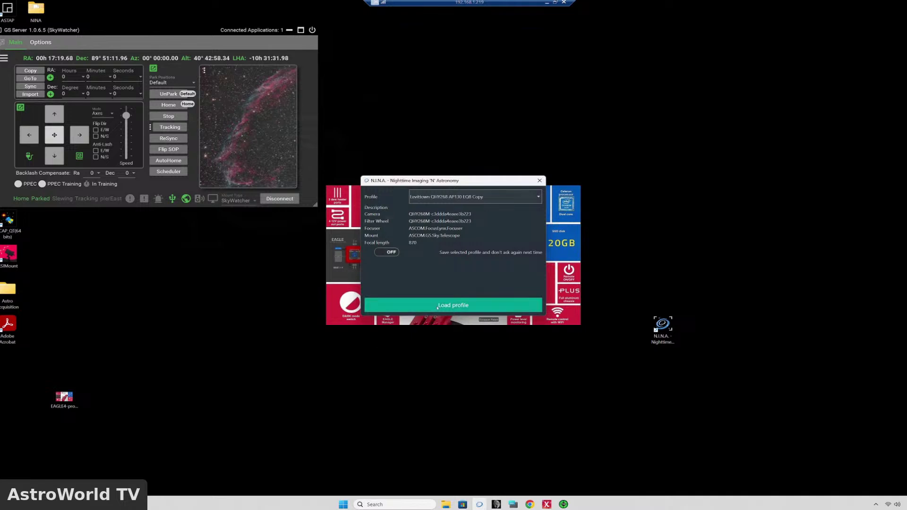
click(437, 307)
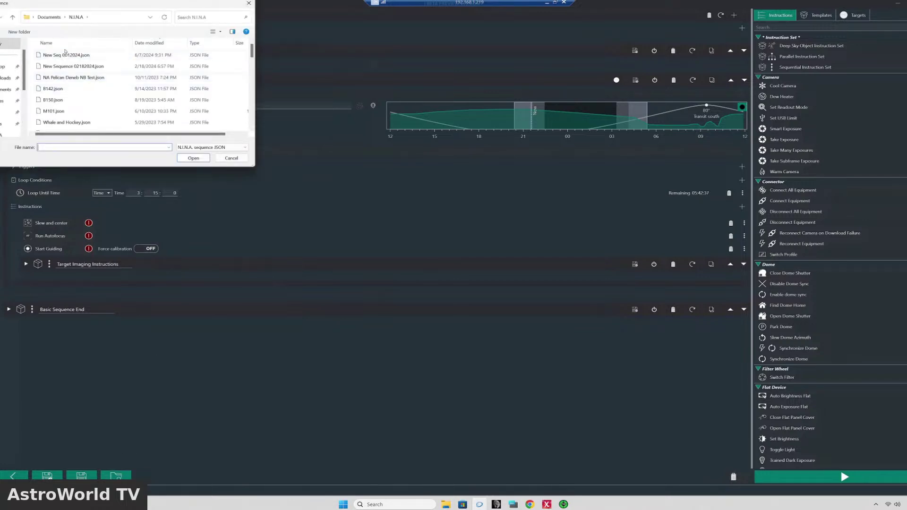
double_click(62, 55)
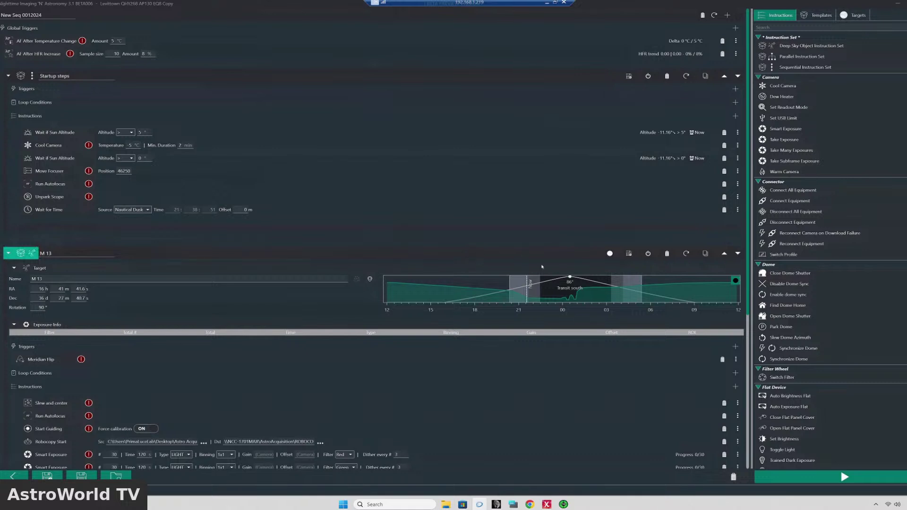
Filter the sequencer instructions by "conn" and add Connect All Equipment as the first instruction of Startup steps
click(801, 28)
text(conn)
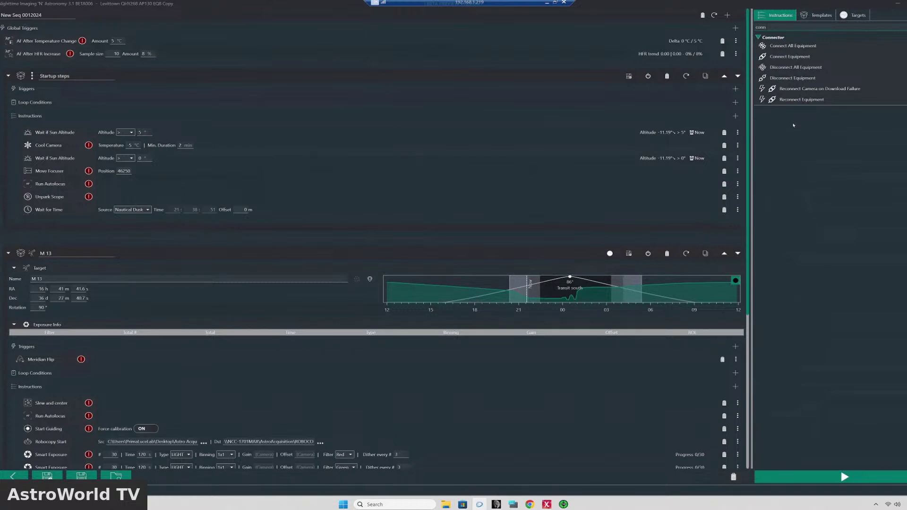
mouse_move(790, 46)
mouse_down()
mouse_move(654, 88)
mouse_move(135, 120)
mouse_move(70, 140)
mouse_move(67, 128)
mouse_up()
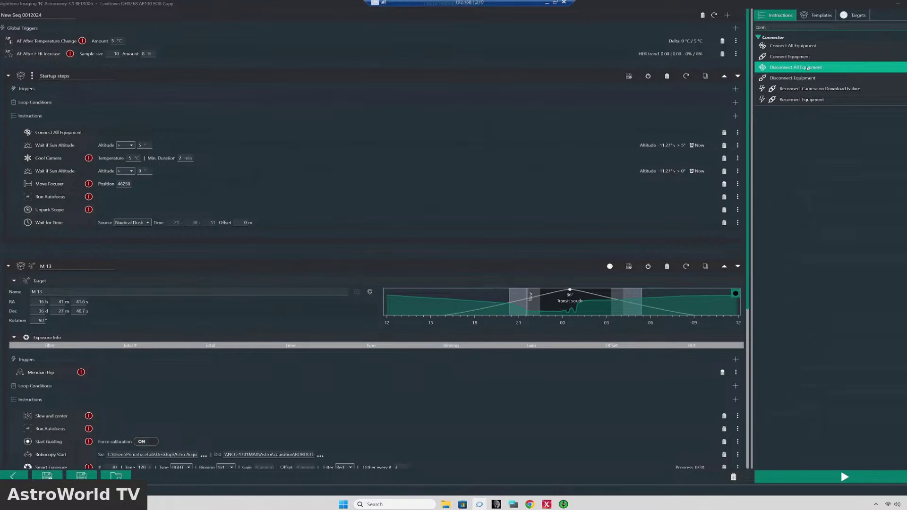
Add a Disconnect All Equipment instruction to the end of the sequence, placing it outside and below the parallel End of Sequence set
drag(715, 77, 799, 78)
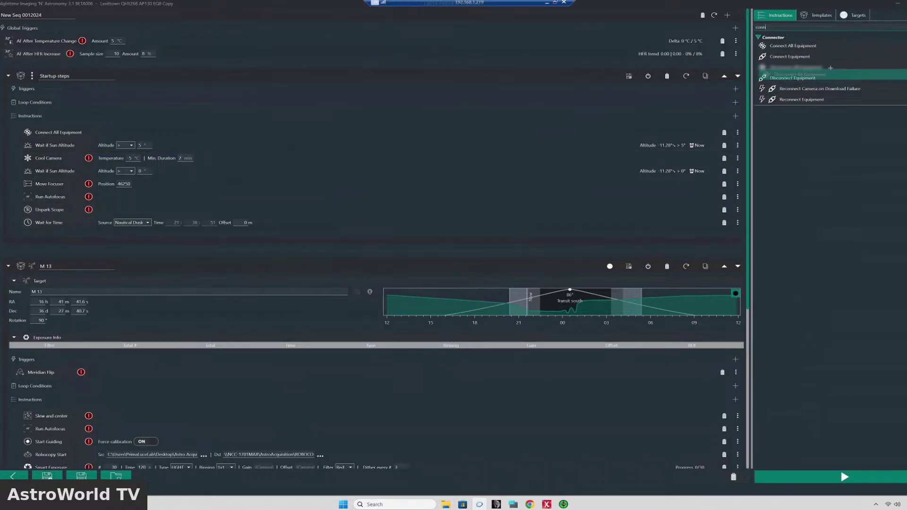
scroll(617, 260, down, 8)
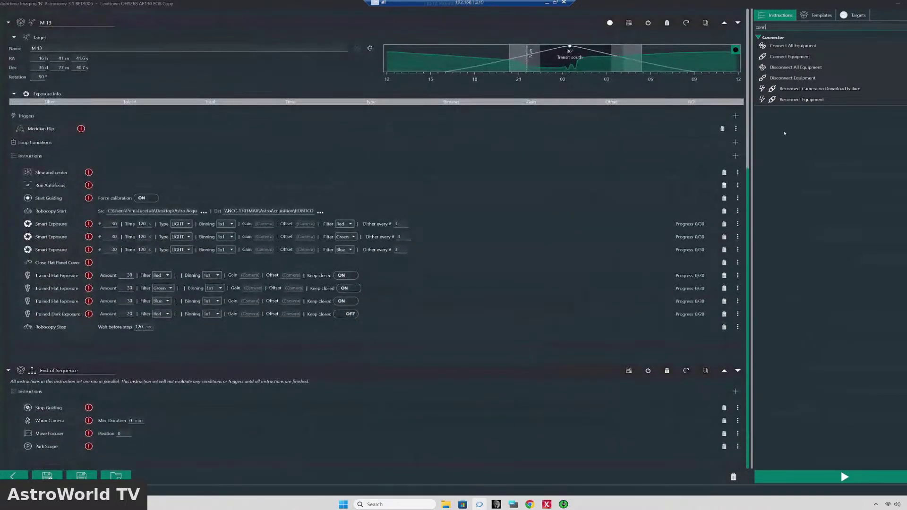
mouse_move(796, 67)
mouse_down()
mouse_move(645, 125)
mouse_move(359, 291)
mouse_move(118, 401)
mouse_move(66, 452)
mouse_move(104, 450)
mouse_up()
scroll(154, 444, down, 1)
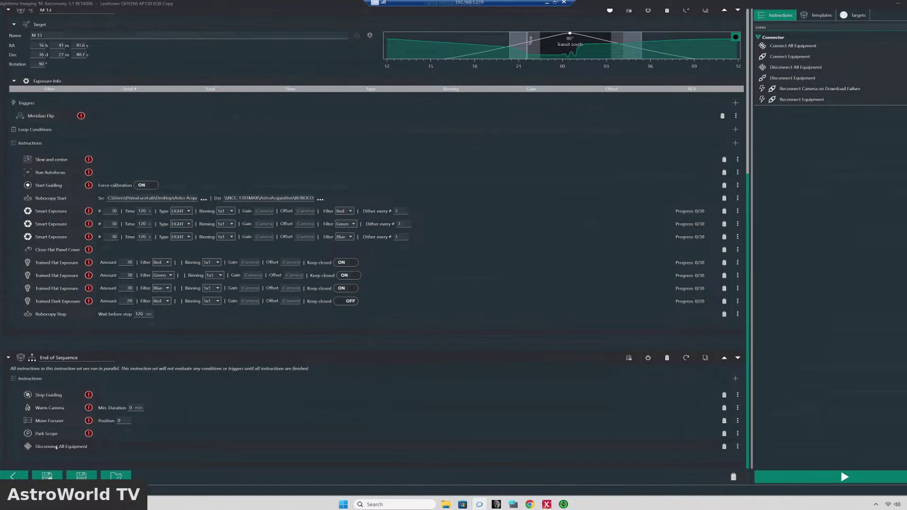
drag(56, 447, 53, 468)
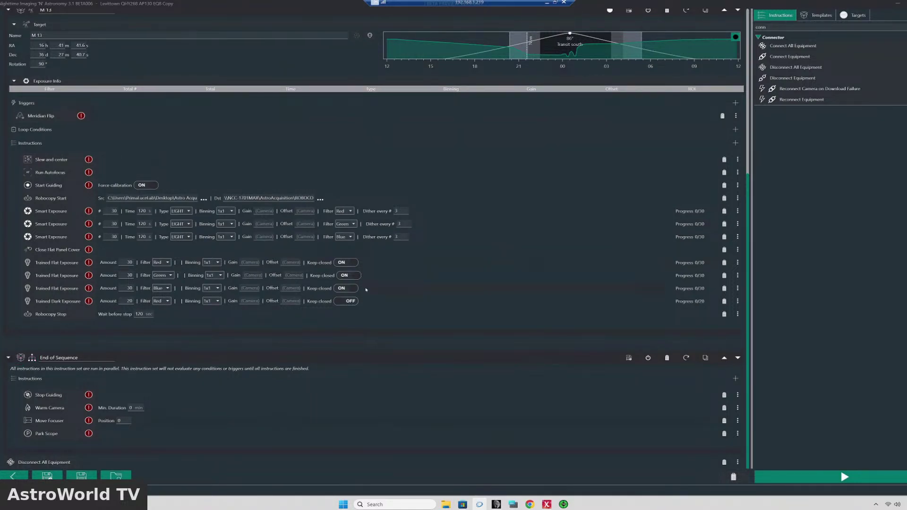
Connect all equipment in N.I.N.A. for the loaded profile
scroll(182, 257, up, 3)
scroll(186, 258, up, 3)
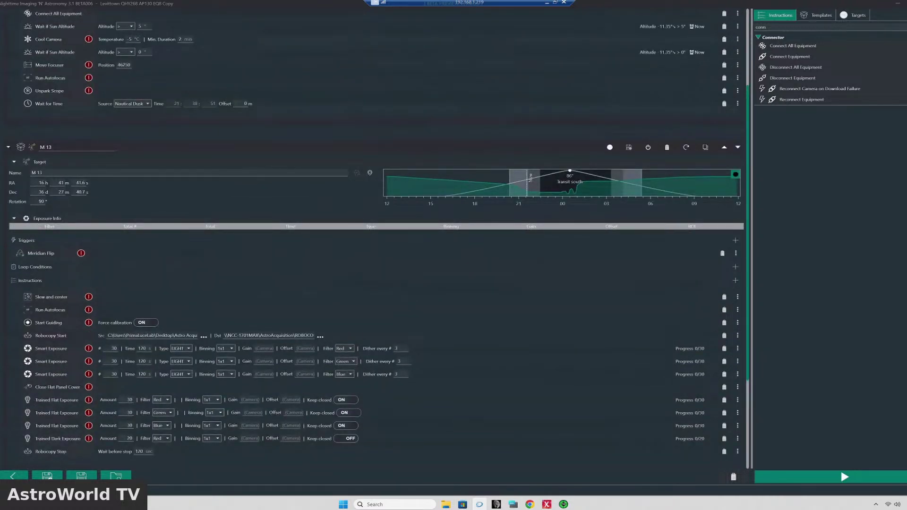
click(34, 433)
click(476, 264)
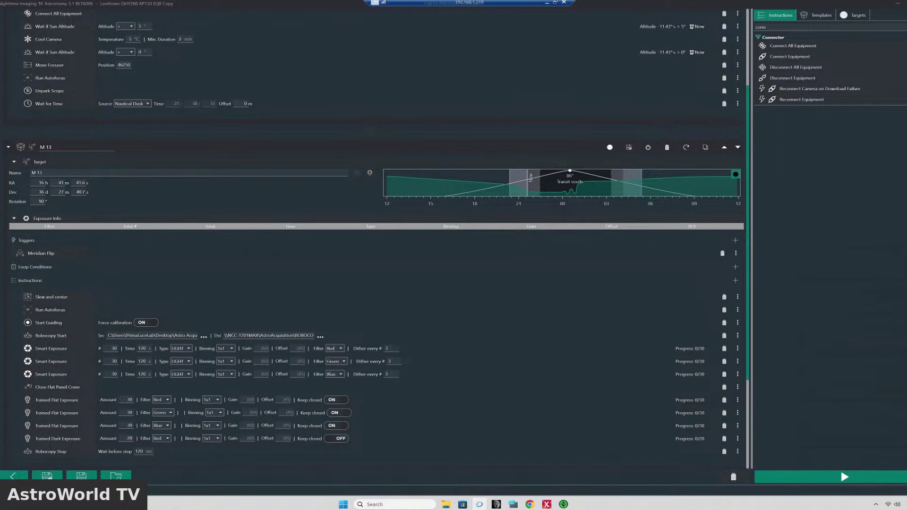
Look over the Startup steps and M 13 instructions, and minimize N.I.N.A. and the remote desktop session
scroll(397, 398, up, 3)
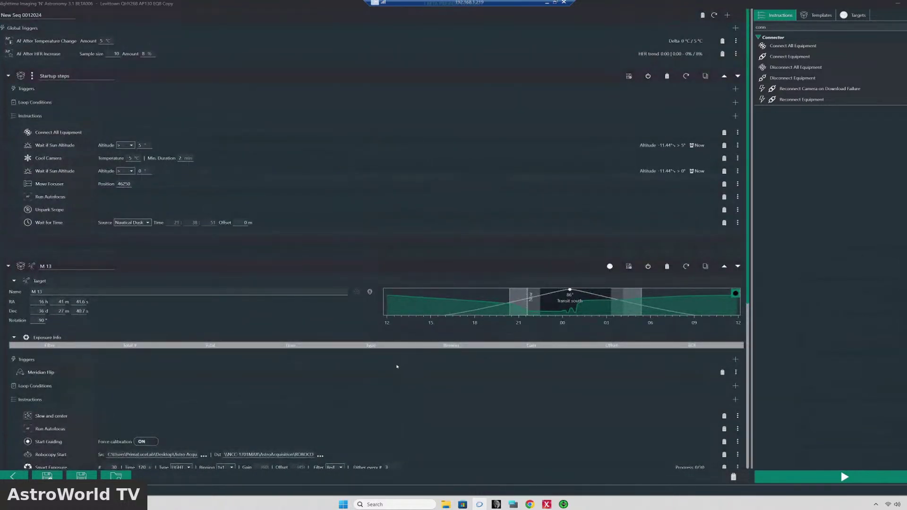
scroll(397, 367, down, 1)
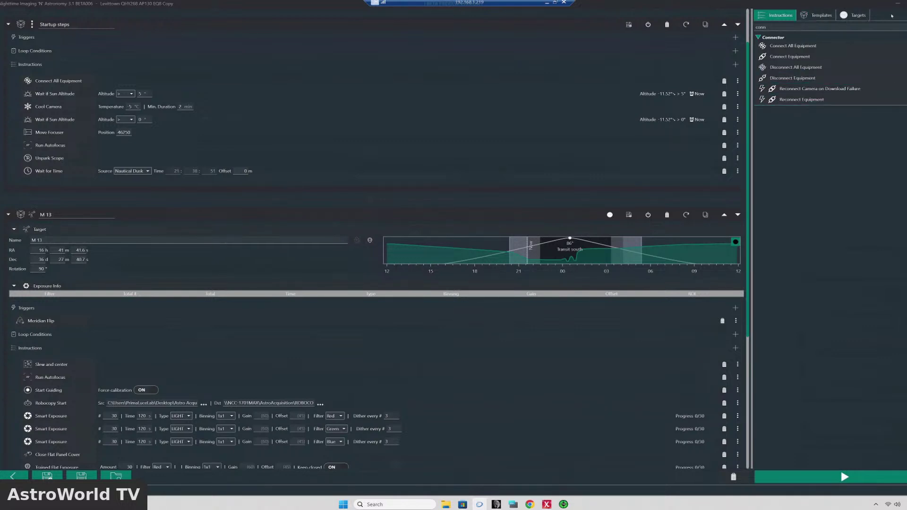
click(899, 6)
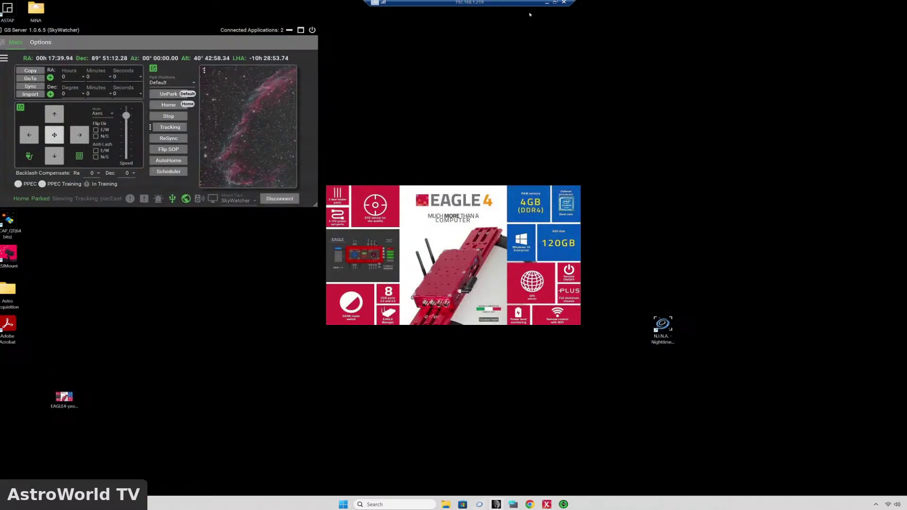
click(546, 3)
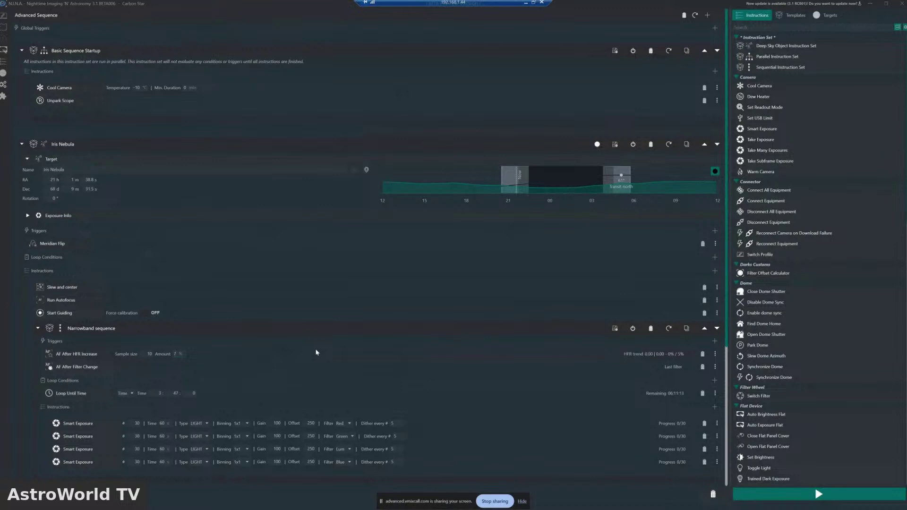
Examine the Iris Nebula sequence in the other N.I.N.A. session, from Basic Sequence Startup to Basic Sequence End
scroll(316, 353, down, 1)
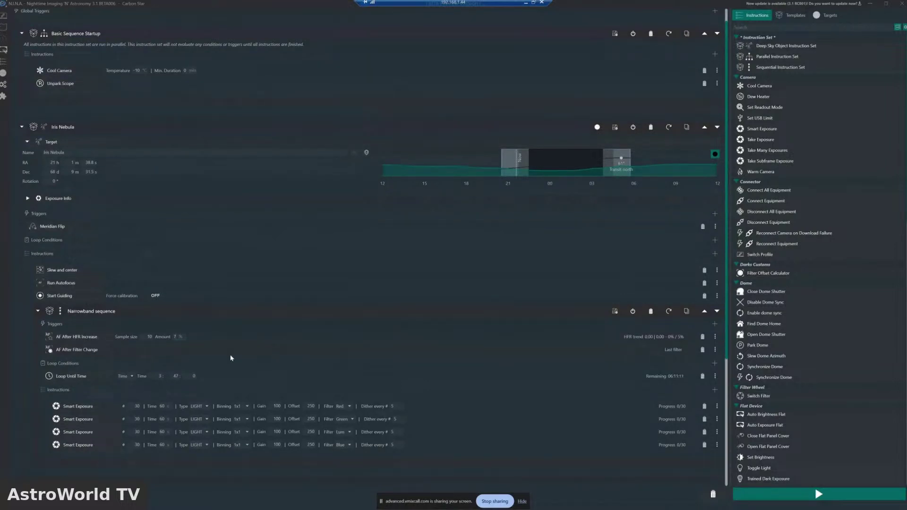
scroll(340, 351, down, 1)
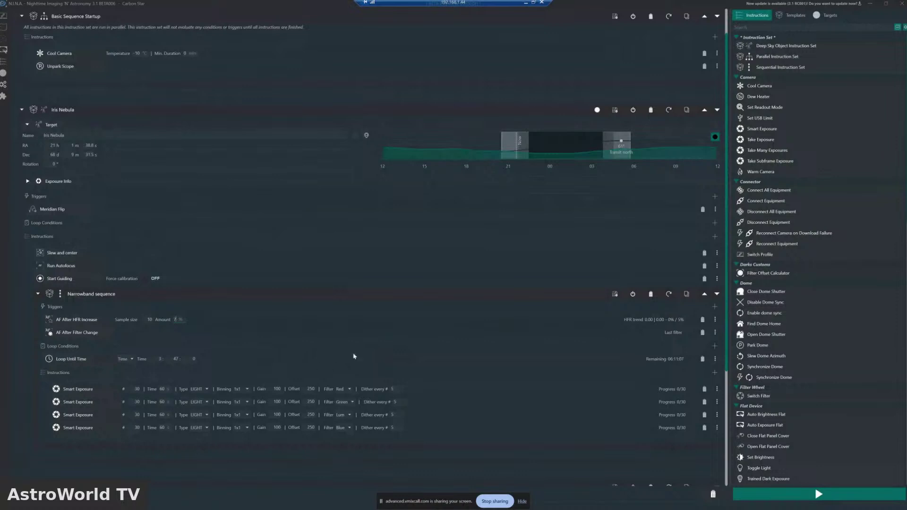
scroll(449, 364, down, 1)
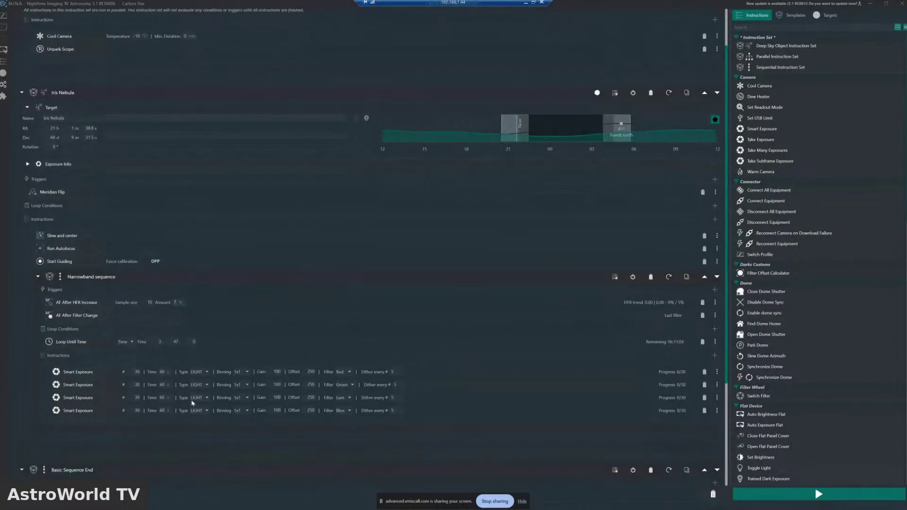
scroll(511, 356, down, 8)
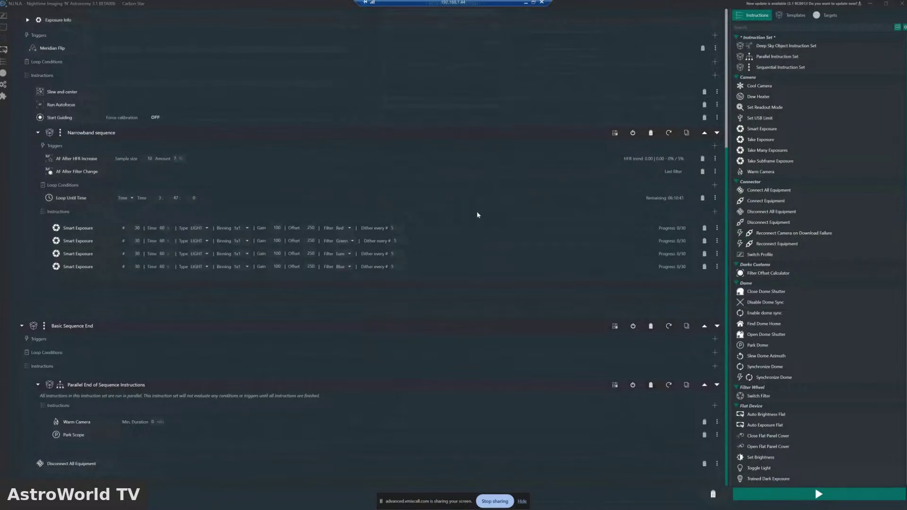
scroll(488, 219, up, 1)
scroll(489, 218, up, 8)
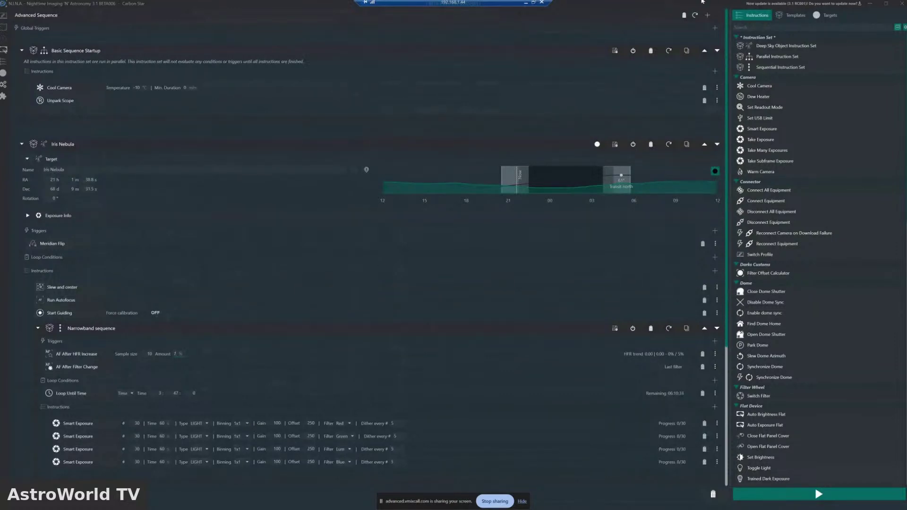
Switch to the All Polls page in the browser, examine the Image of the Week June 7 2024 poll results, and end screen sharing
click(488, 504)
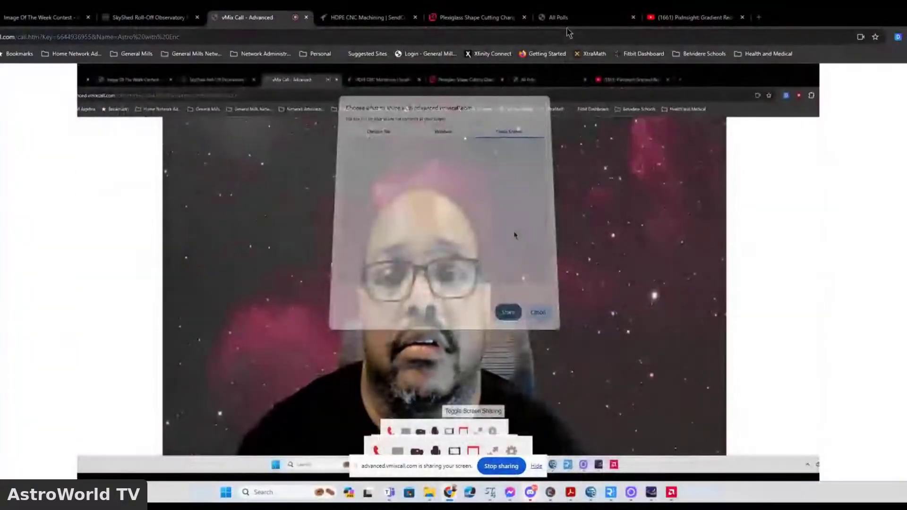
click(563, 17)
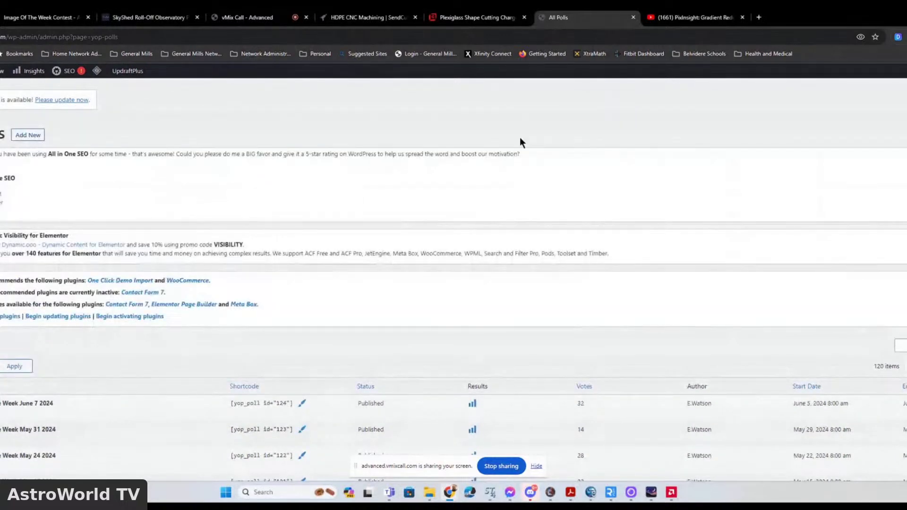
mouse_move(44, 415)
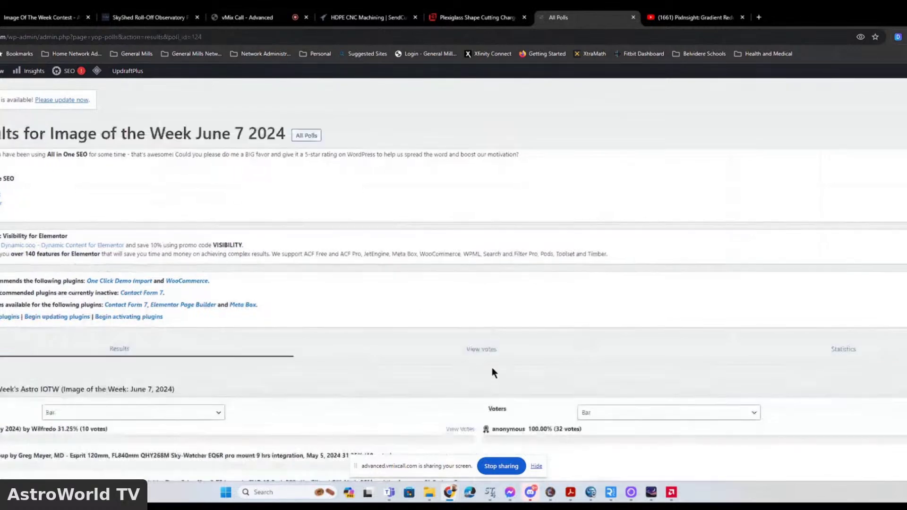
scroll(431, 294, down, 1)
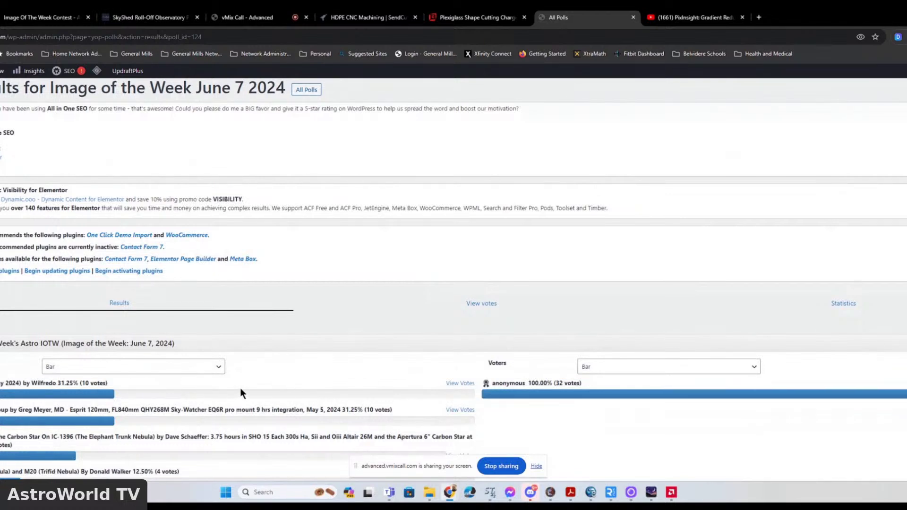
click(503, 466)
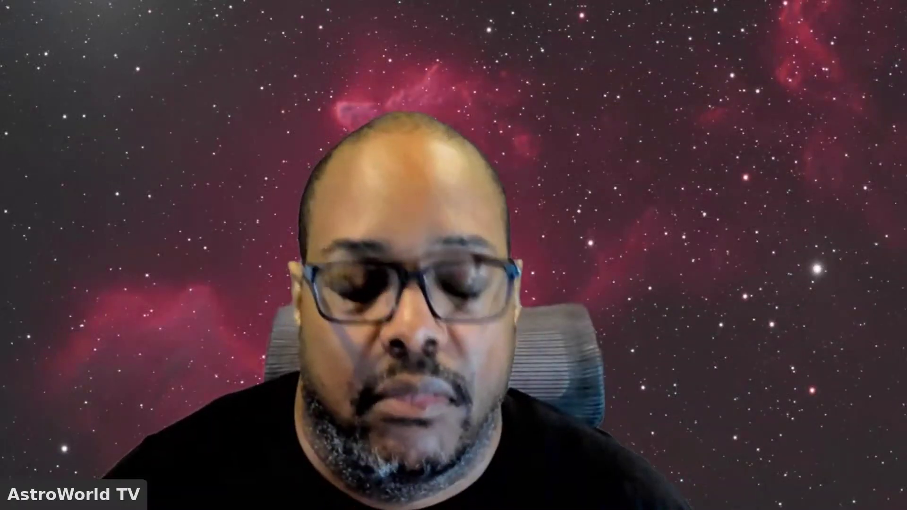